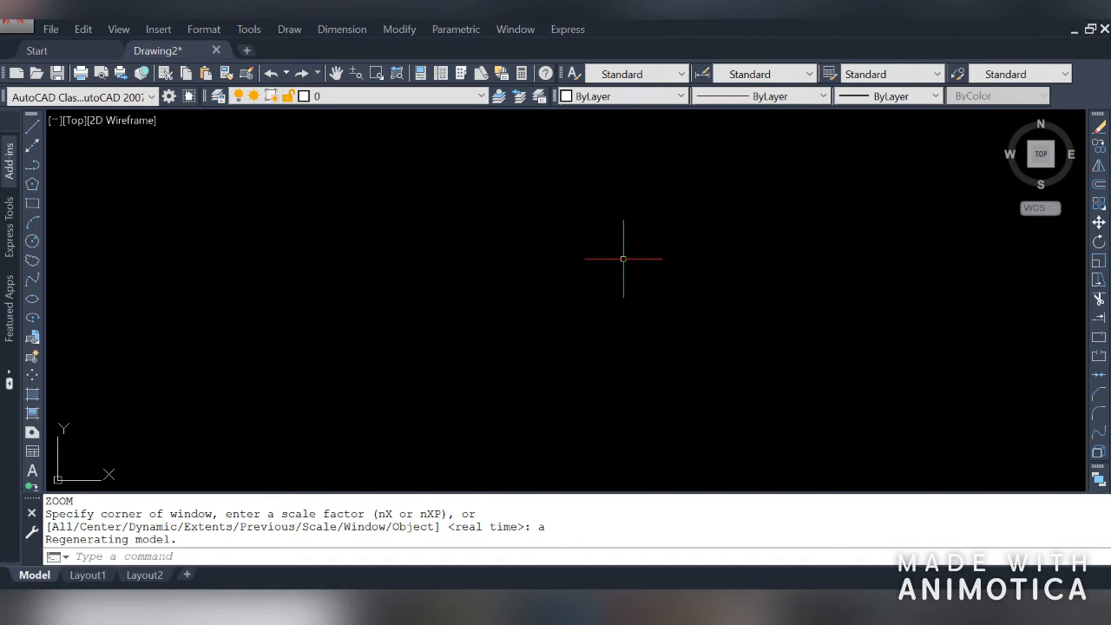
Draw a circle in the drawing area by picking its centre and a radius point
left_click(32, 243)
left_click(171, 268)
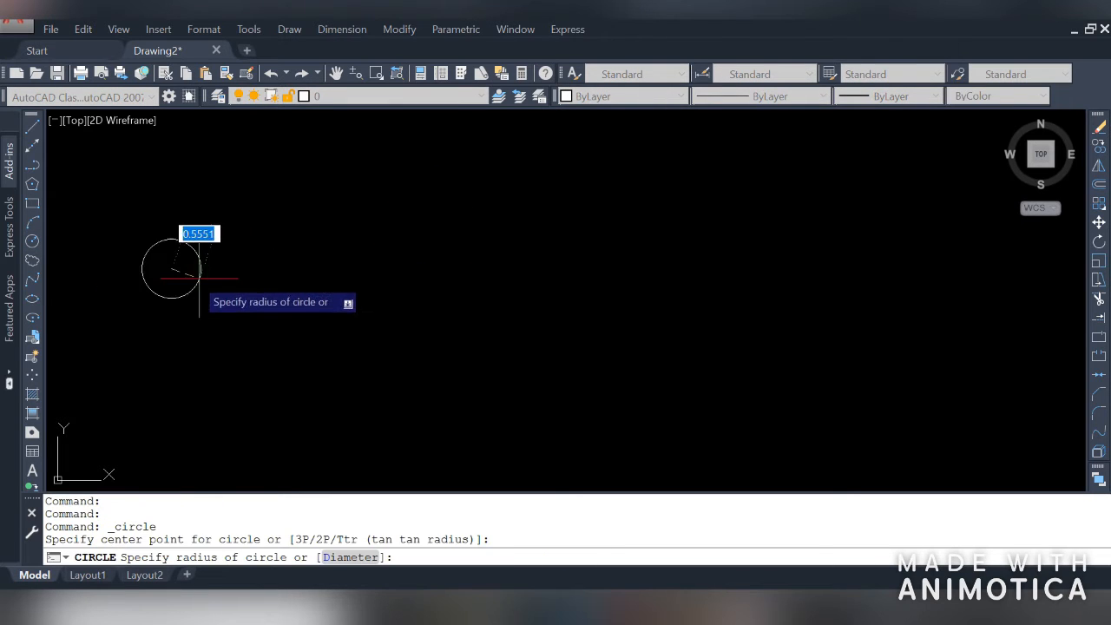
left_click(201, 279)
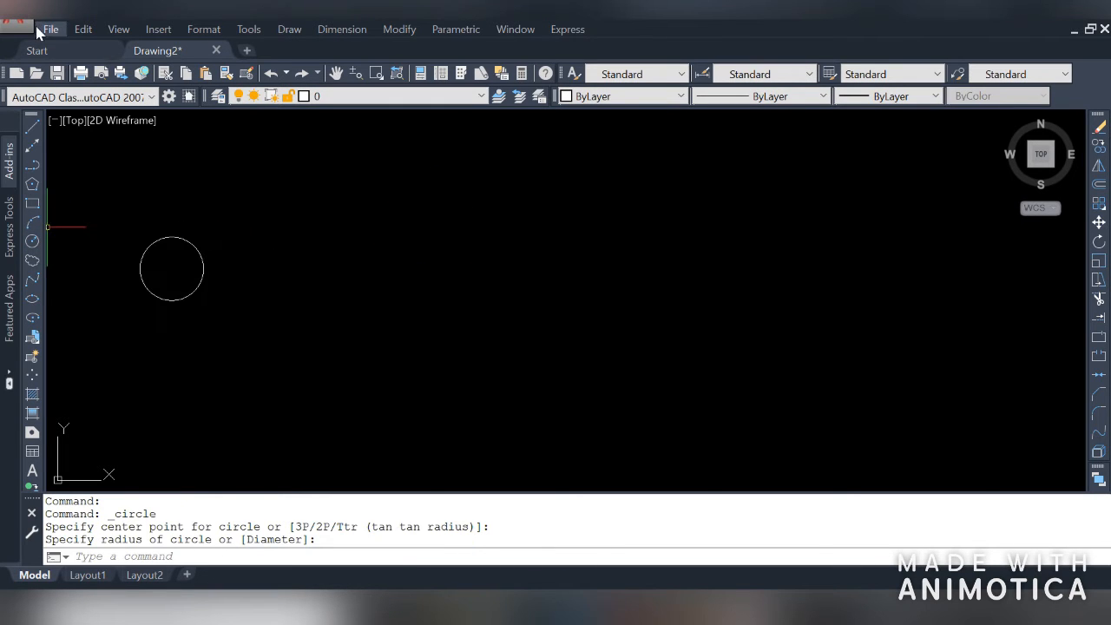
Draw a rectangle above the circle by picking two opposite corners
left_click(32, 204)
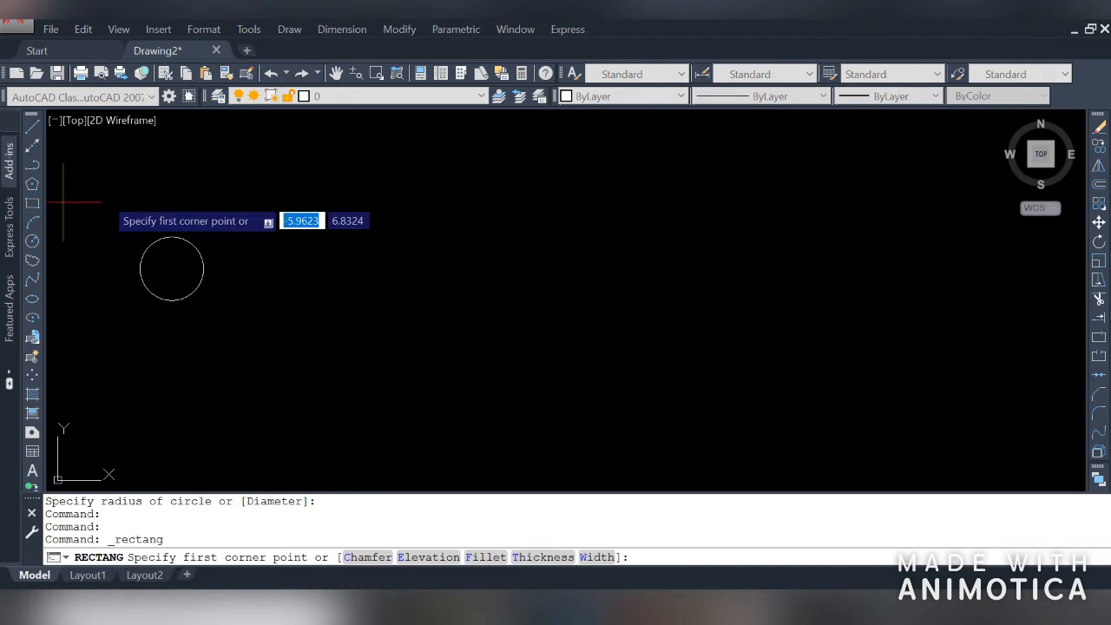
left_click(212, 191)
left_click(349, 158)
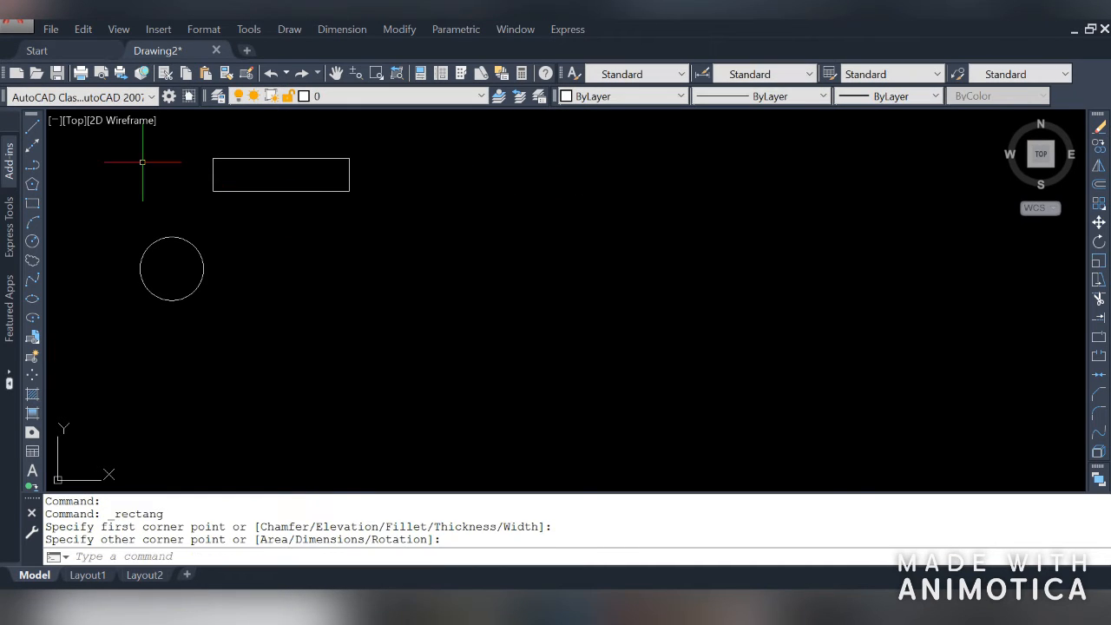
Draw a 6-sided polygon inscribed in a circle, picking its centre and radius to the right
left_click(32, 184)
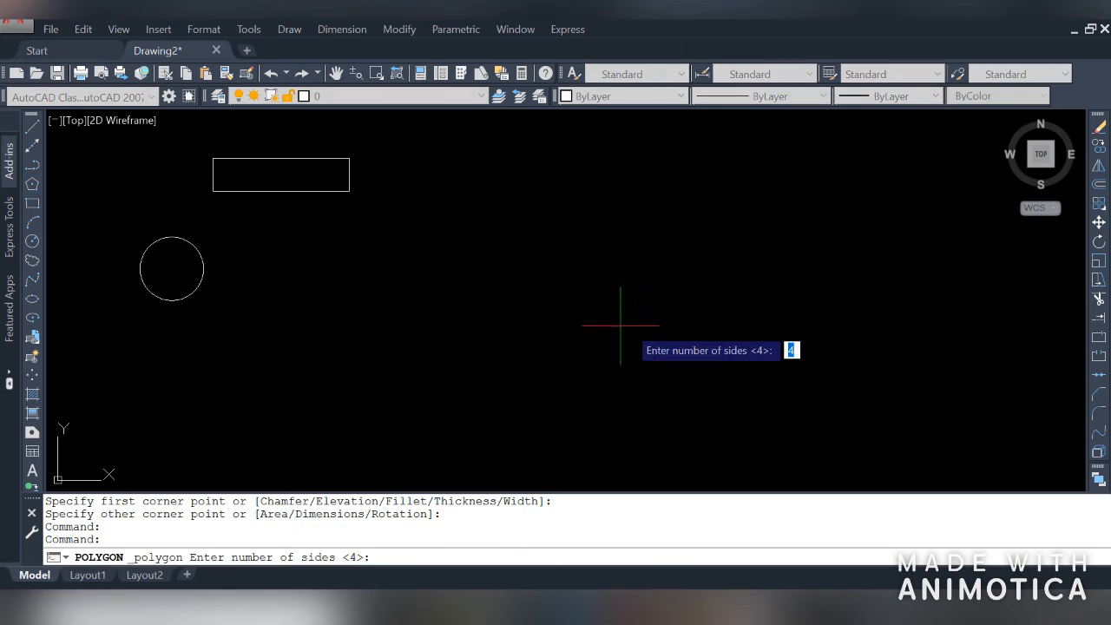
type("6")
key("space")
left_click(538, 216)
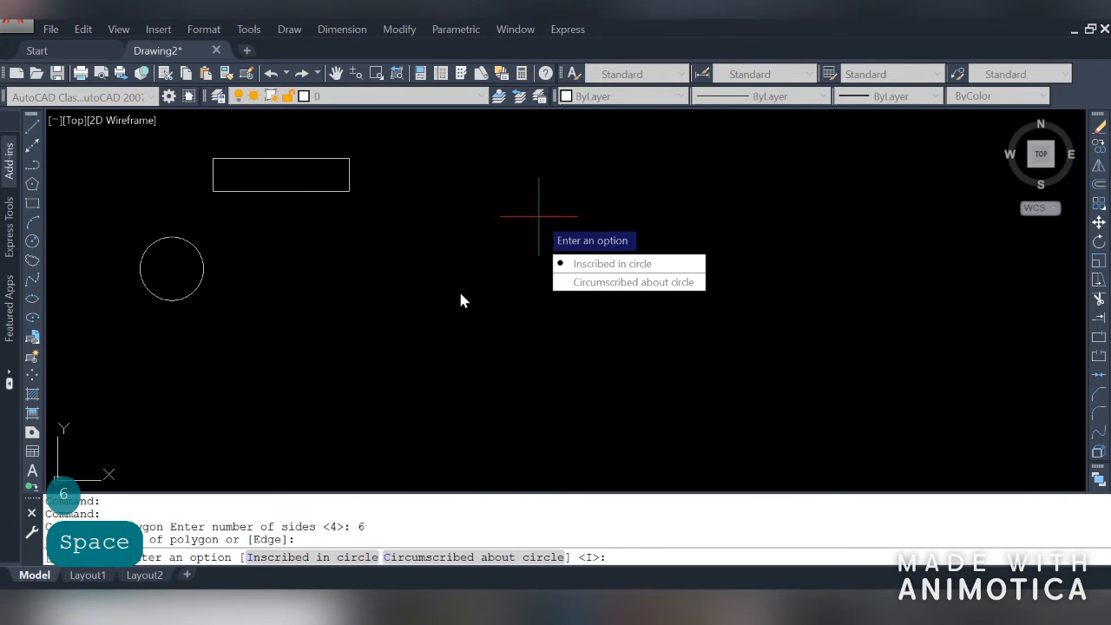
key("space")
key("space")
left_click(509, 275)
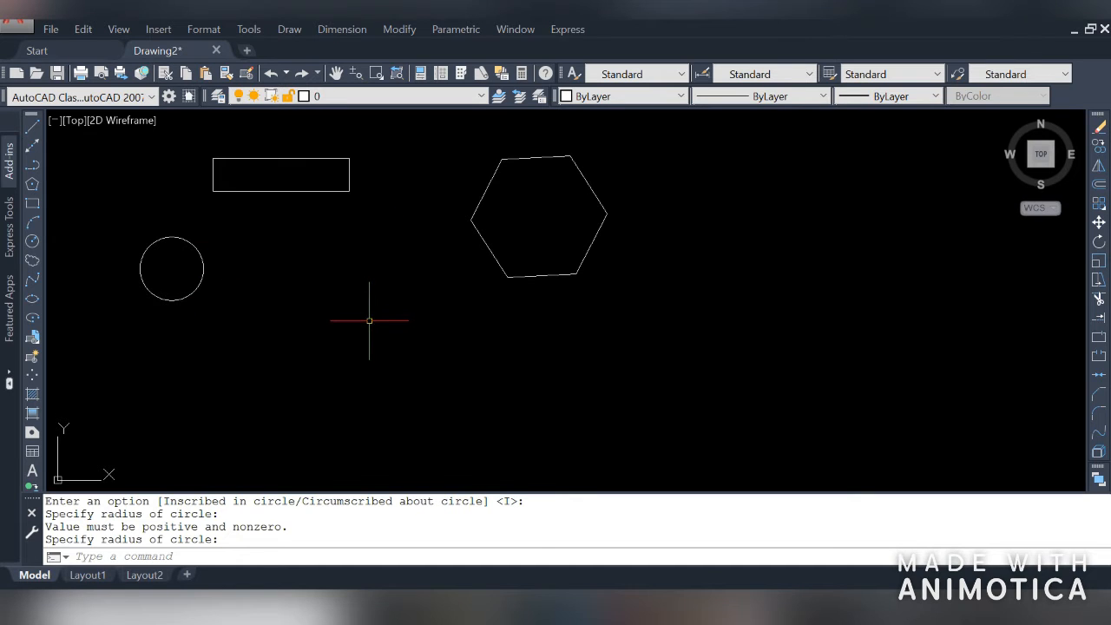
Window-select the circle, rectangle and hexagon and erase them
left_click(646, 150)
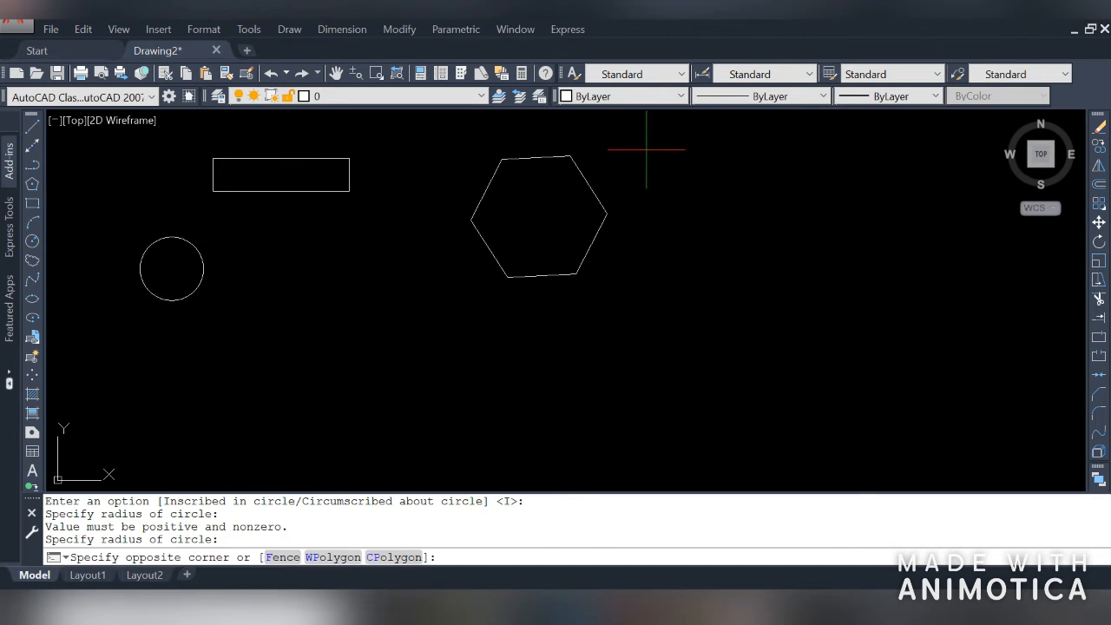
left_click(162, 331)
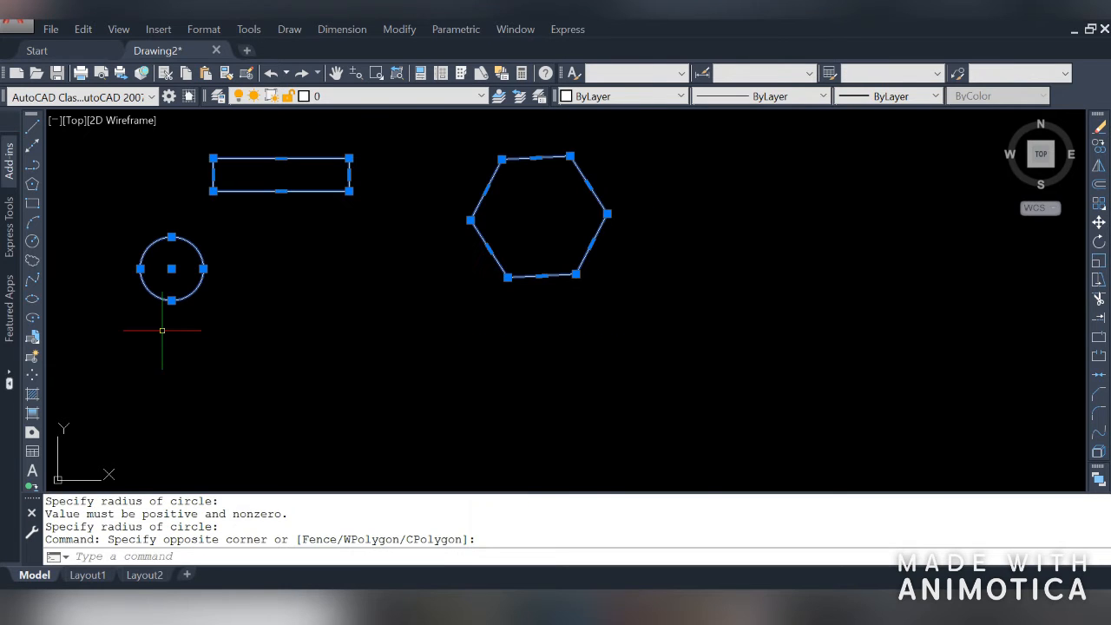
key("Delete")
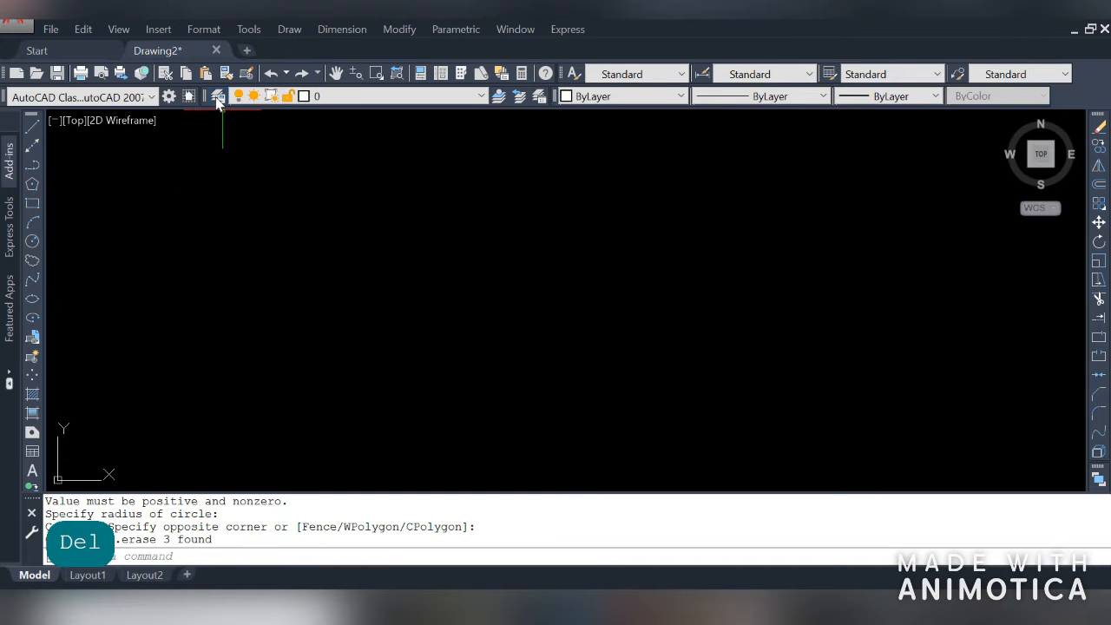
Open the Layer Properties Manager with the LA command and dock it as an auto-hiding palette
left_click(218, 98)
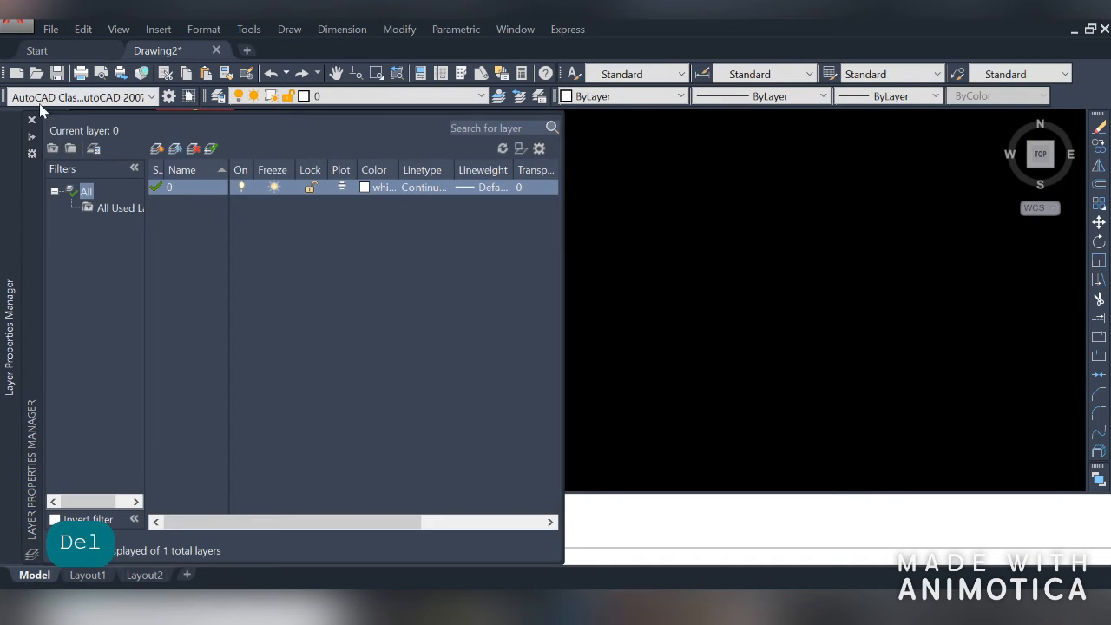
left_click(32, 119)
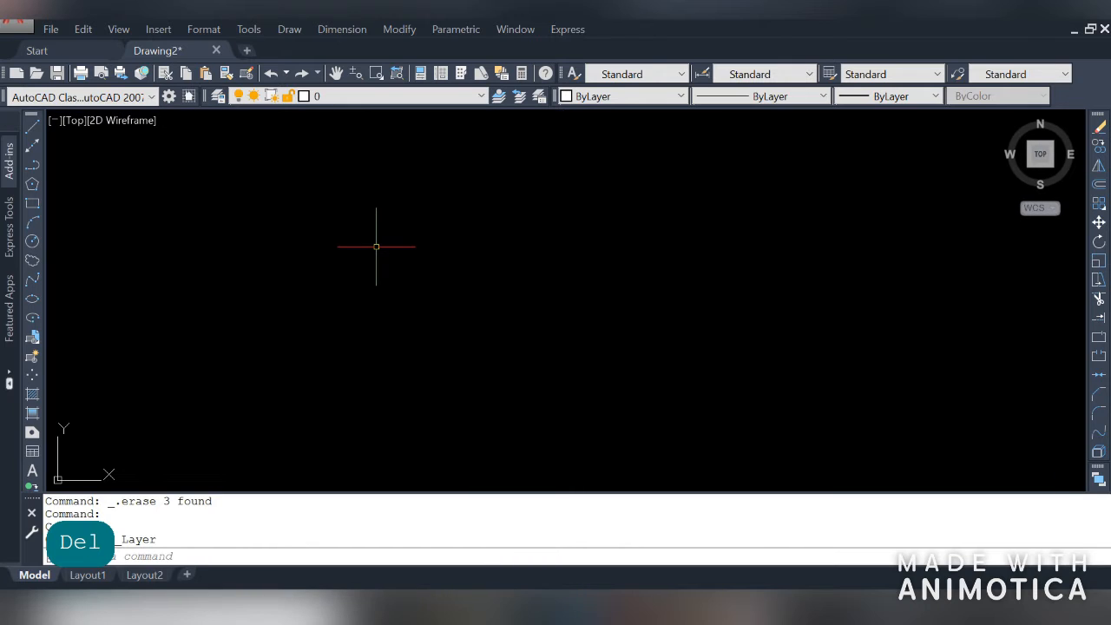
type("la")
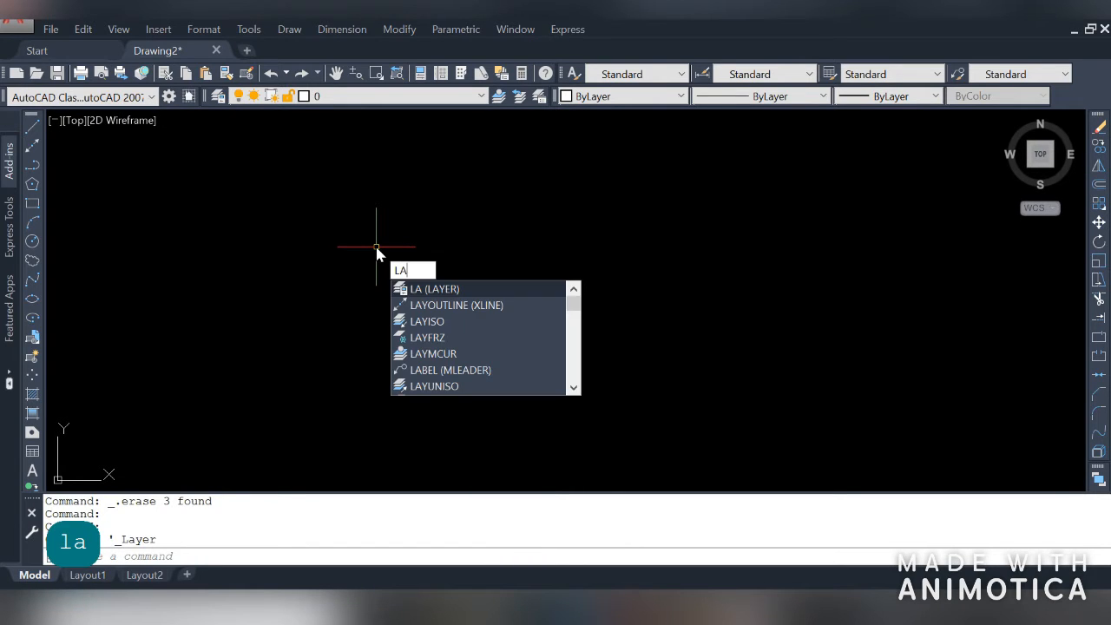
key("space")
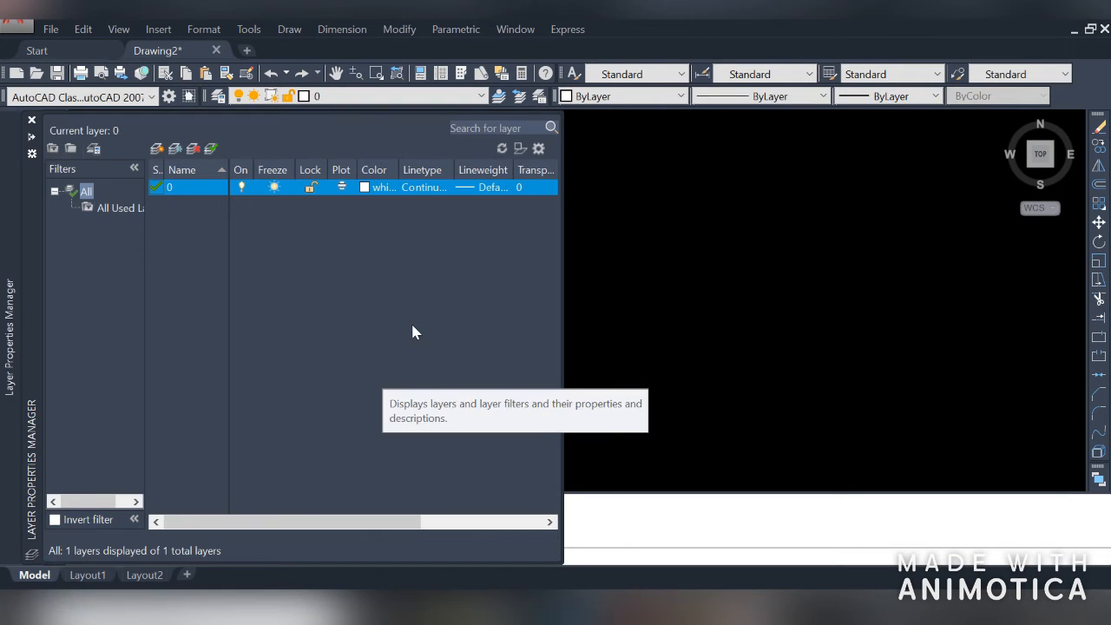
left_click(32, 138)
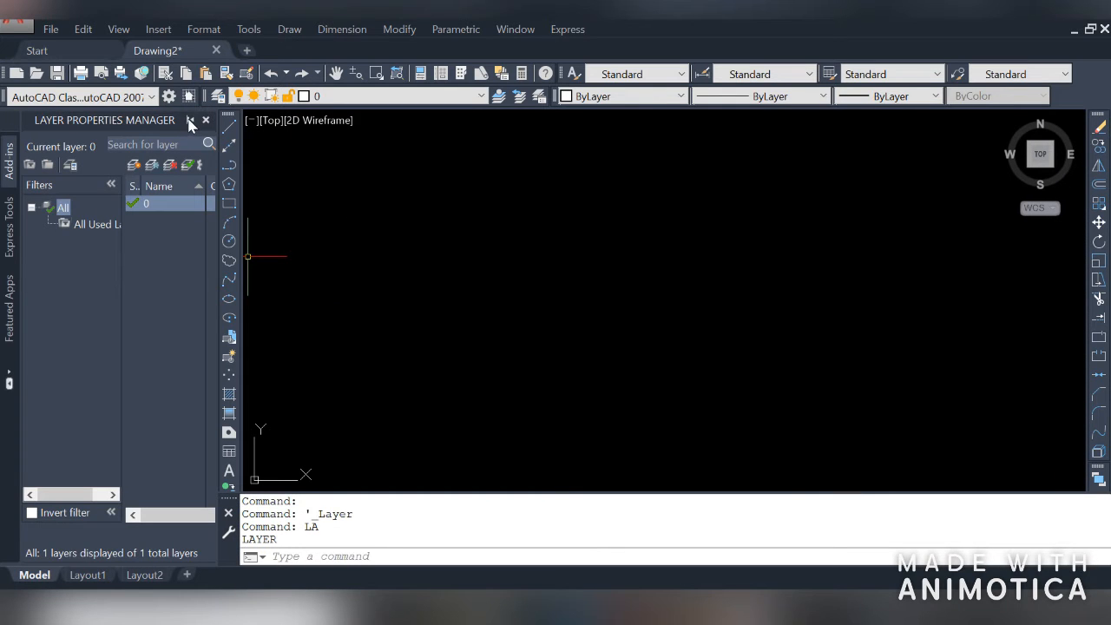
left_click(190, 121)
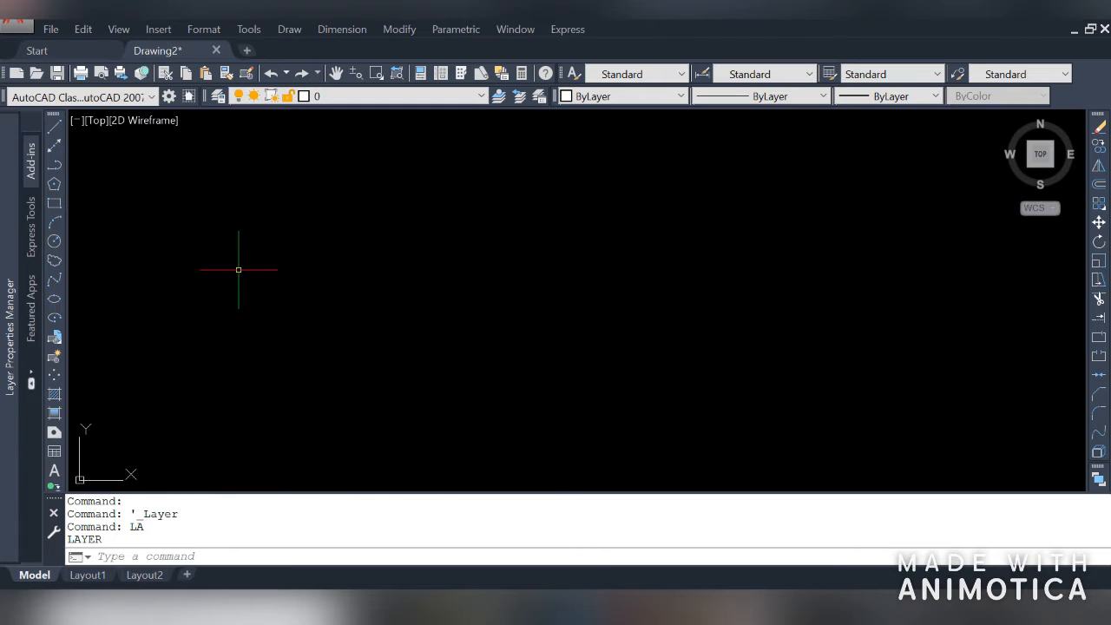
mouse_move(12, 244)
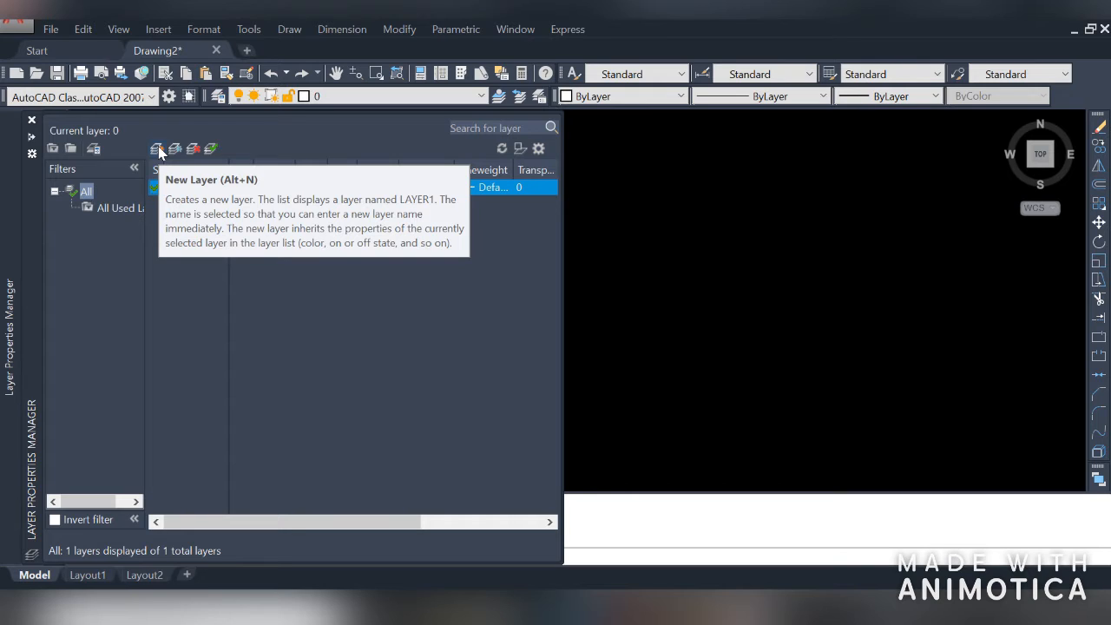
Create five new layers, Layer1 through Layer5
left_click(159, 152)
left_click(159, 152)
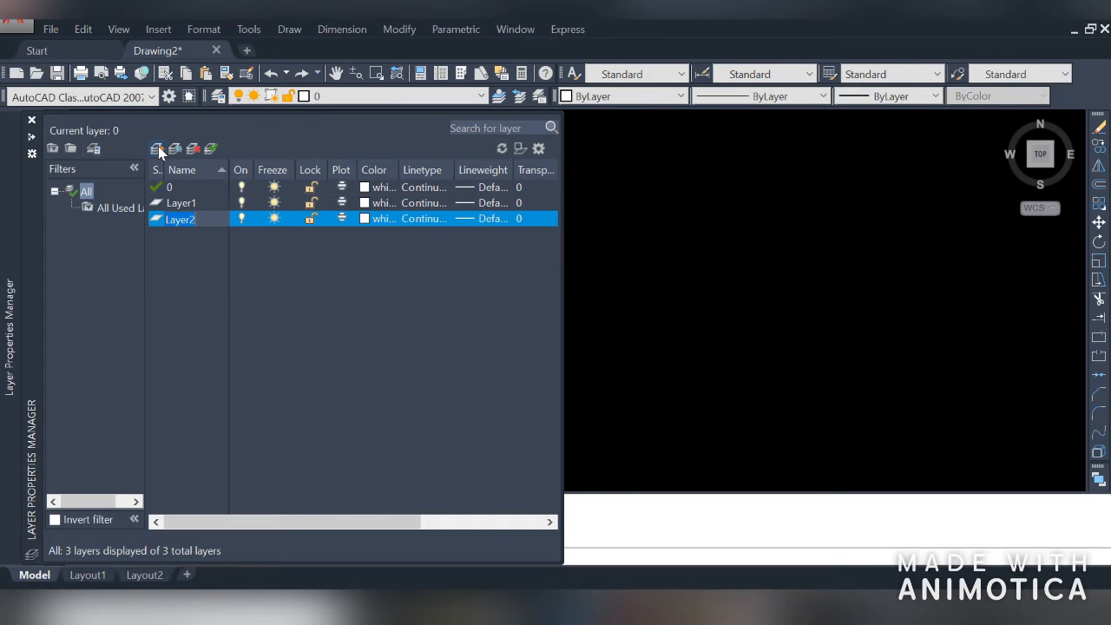
left_click(158, 152)
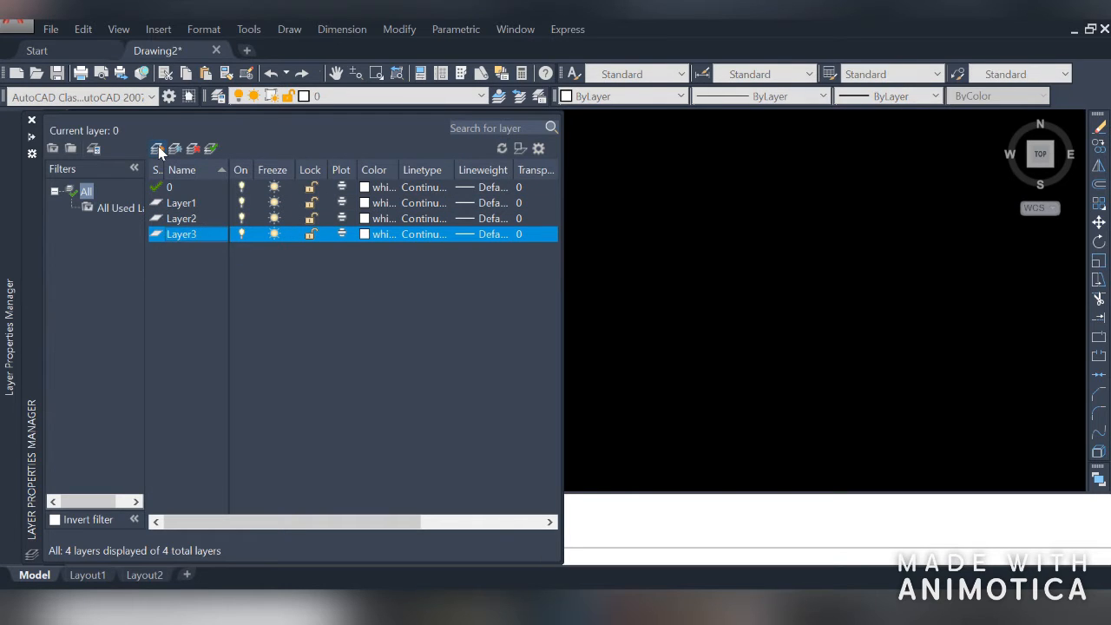
left_click(159, 152)
left_click(159, 152)
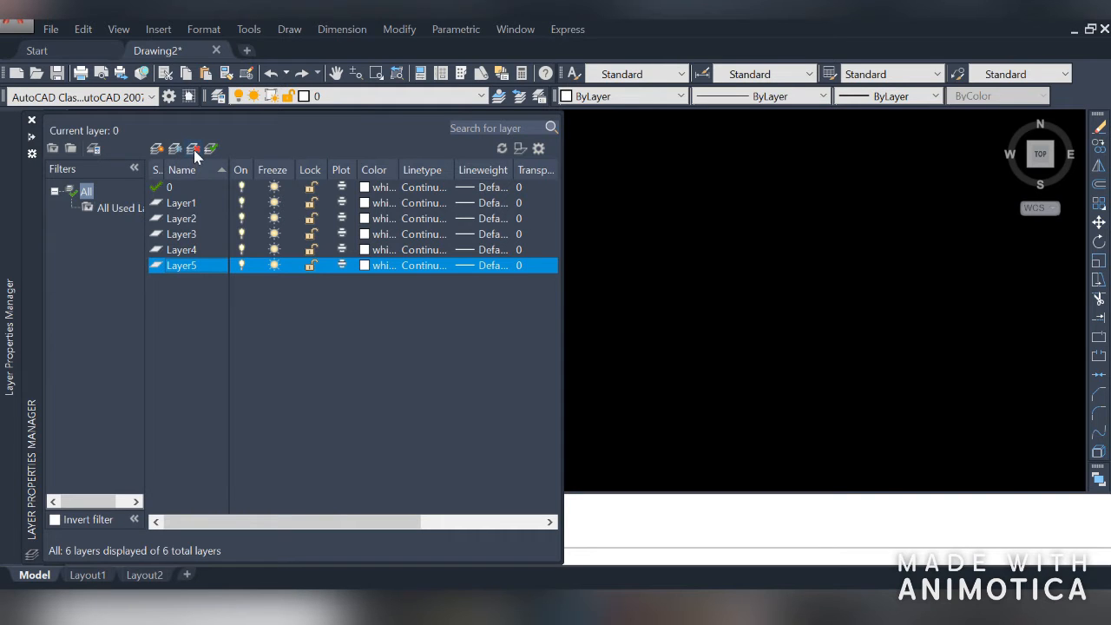
Select Layer2 and delete it
left_click(183, 223)
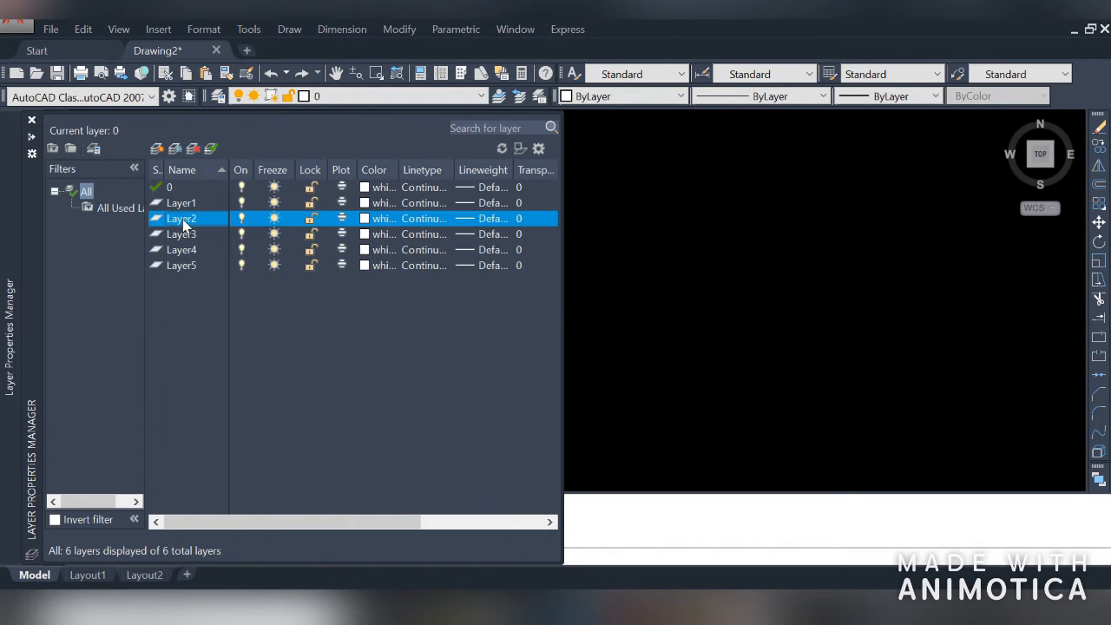
left_click(194, 147)
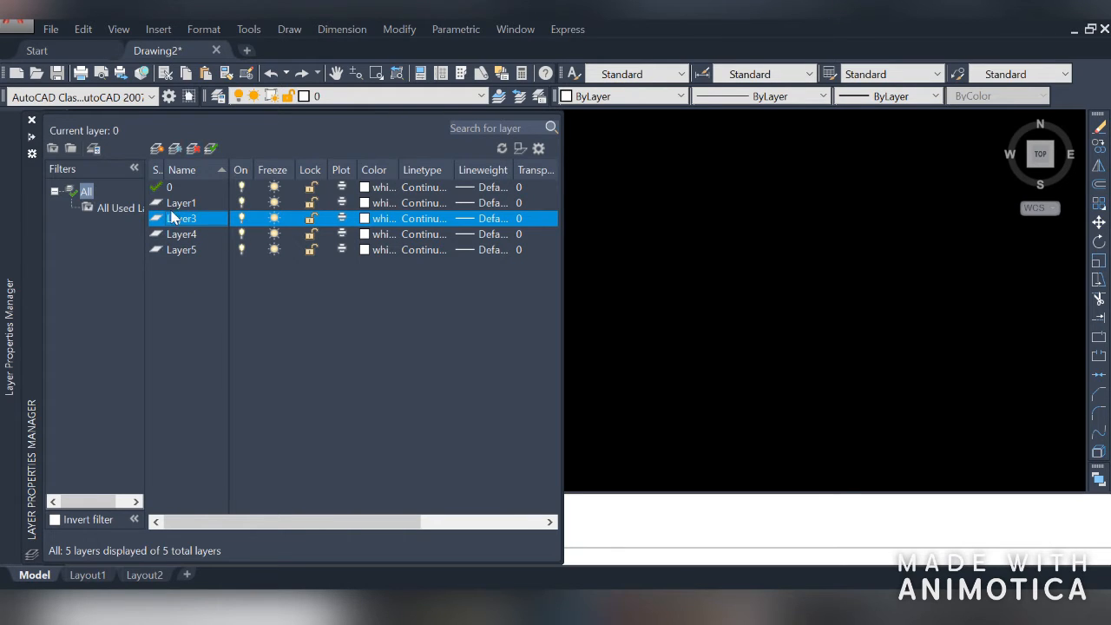
Set Layer5 as the current layer
left_click(209, 147)
double_click(158, 250)
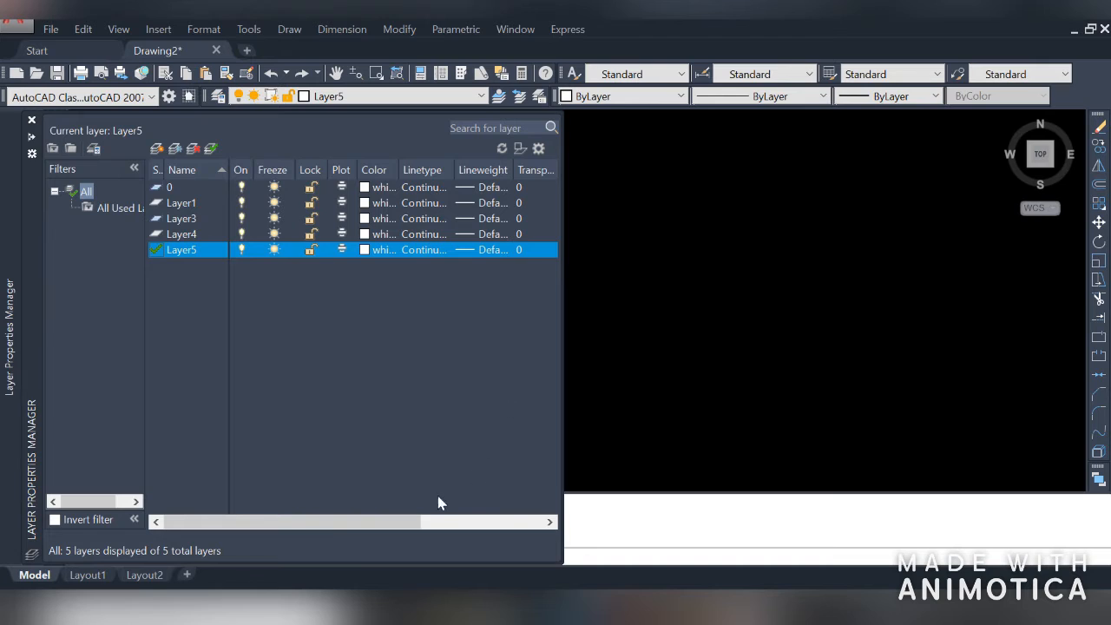
left_click_drag(356, 524, 532, 545)
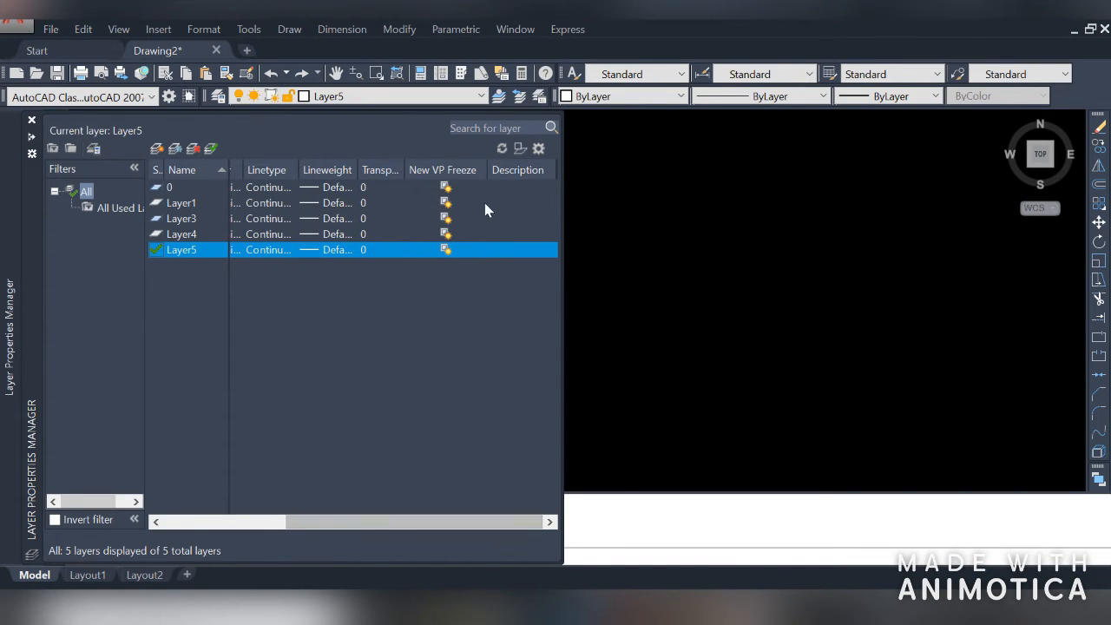
left_click_drag(437, 524, 228, 537)
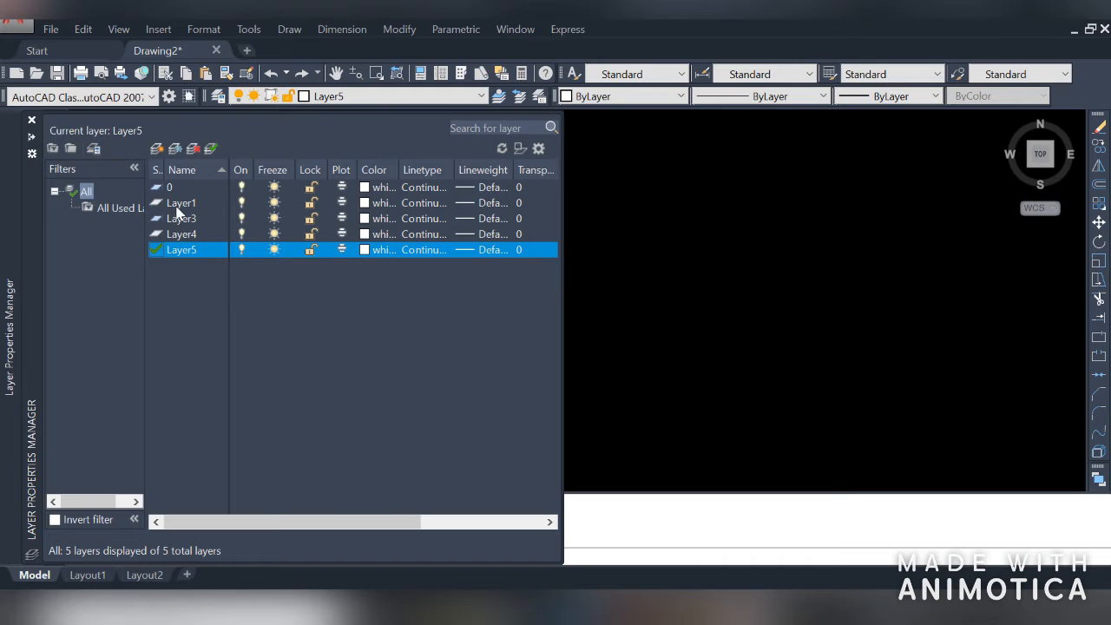
Rename Layer1 to circle
left_click(182, 203)
left_click(199, 203)
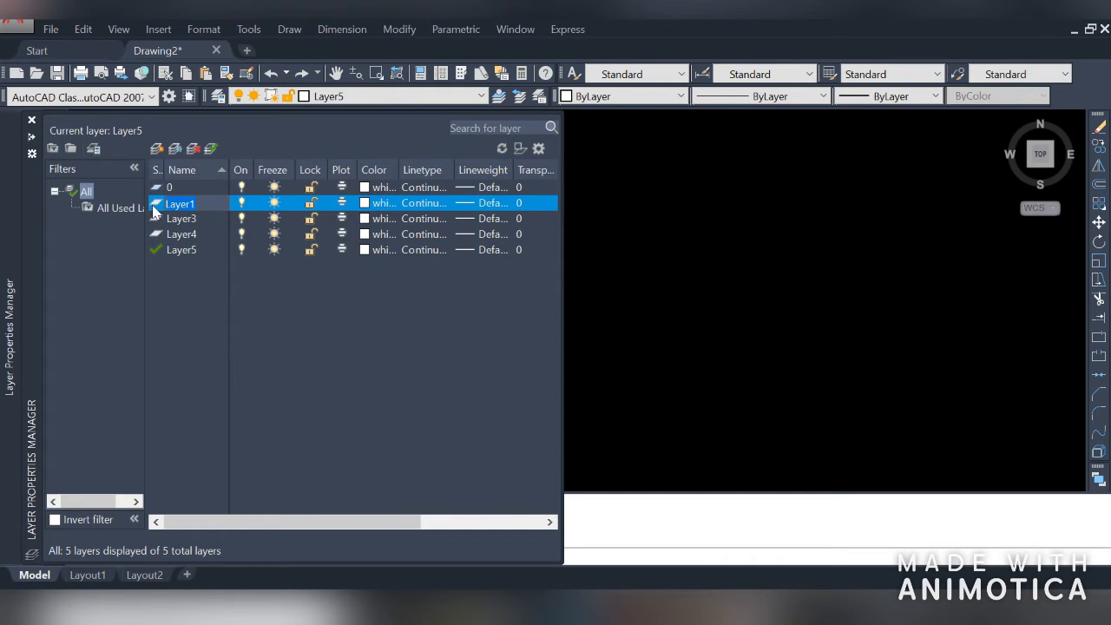
type("circle")
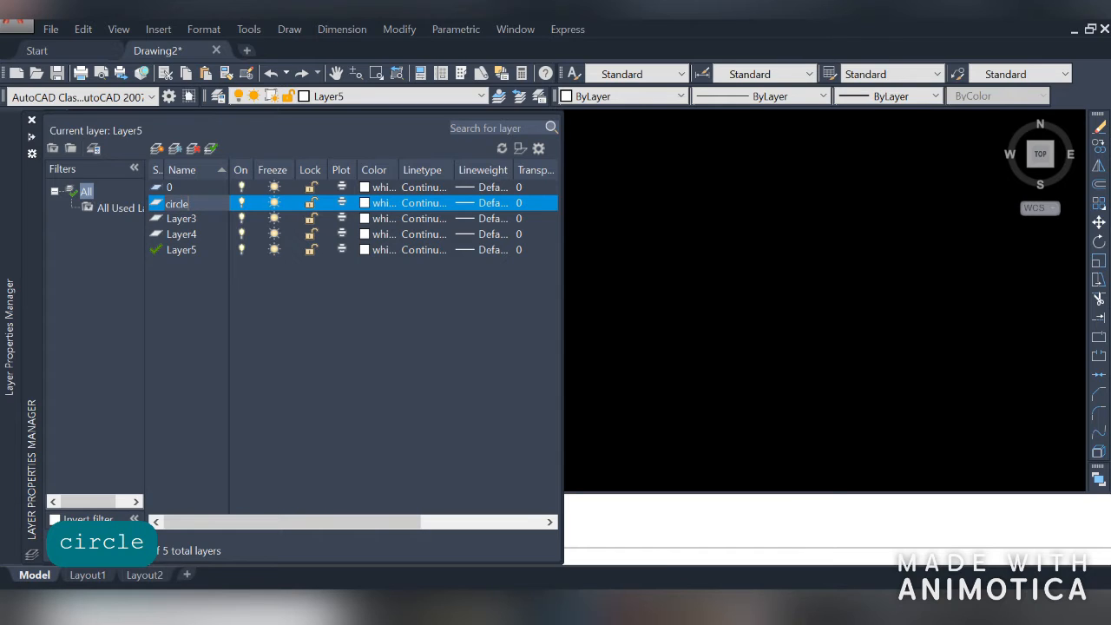
key("Return")
Rename Layer3 to rec and Layer4 to pol
double_click(174, 219)
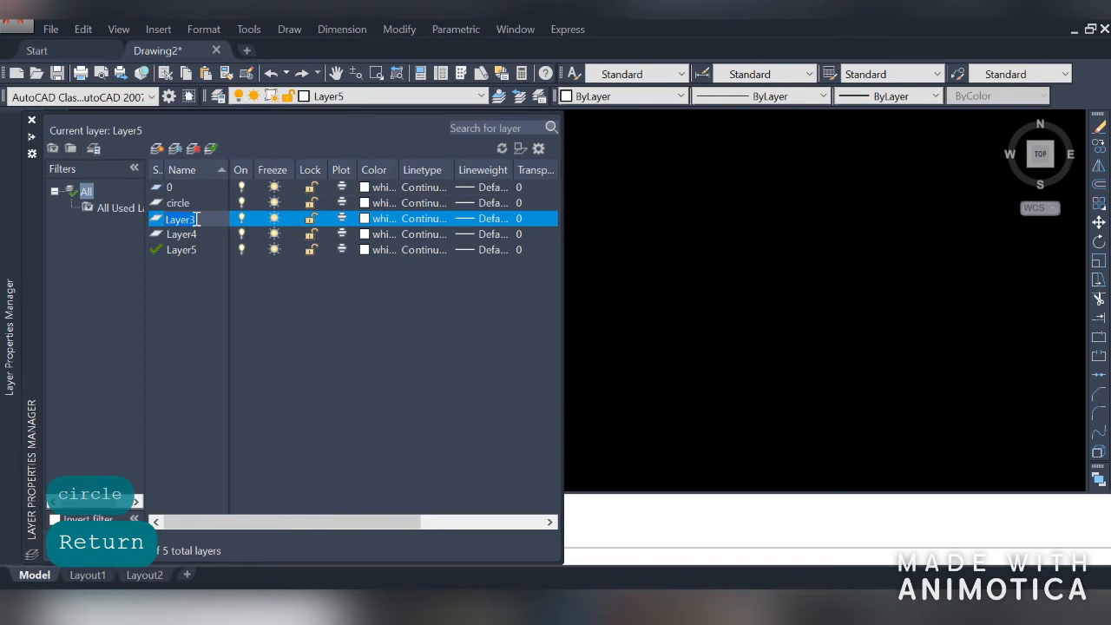
type("rec")
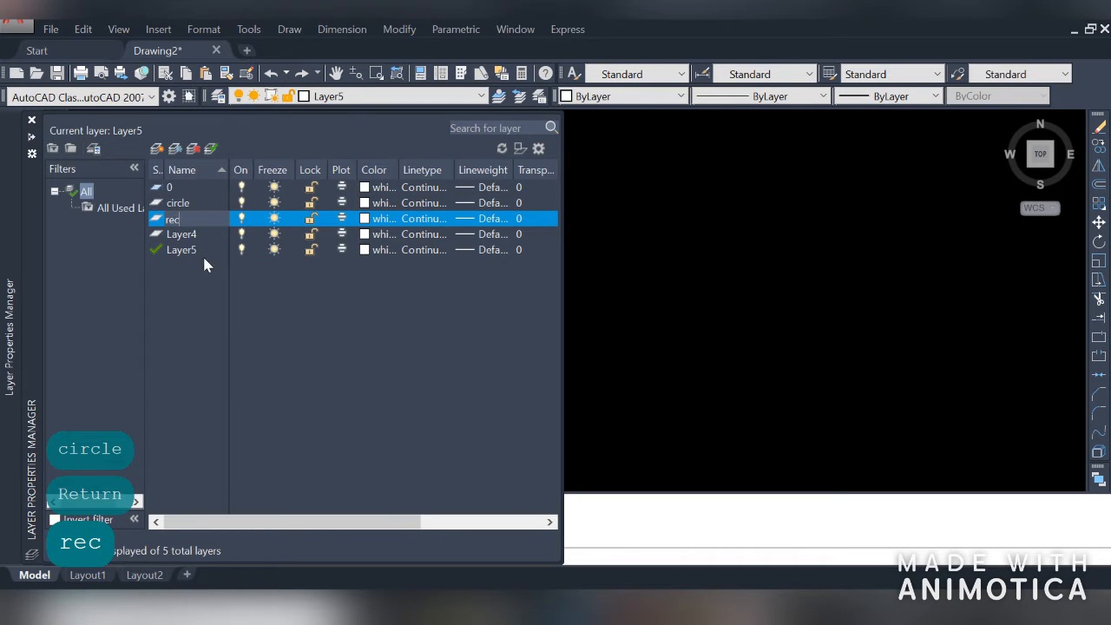
left_click(178, 234)
left_click(187, 235)
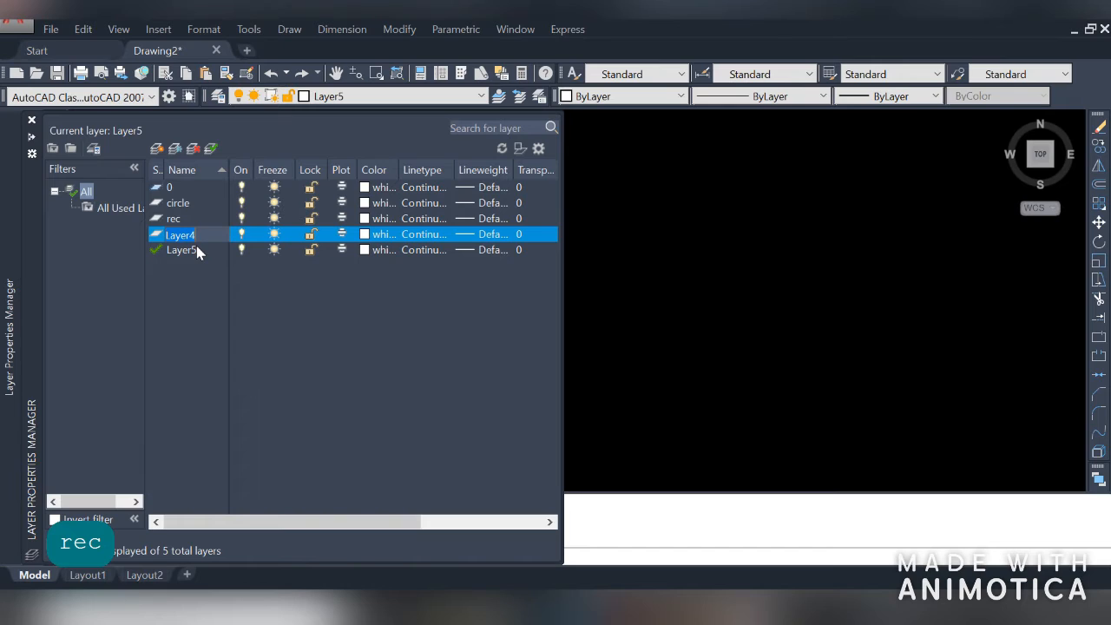
type("pol")
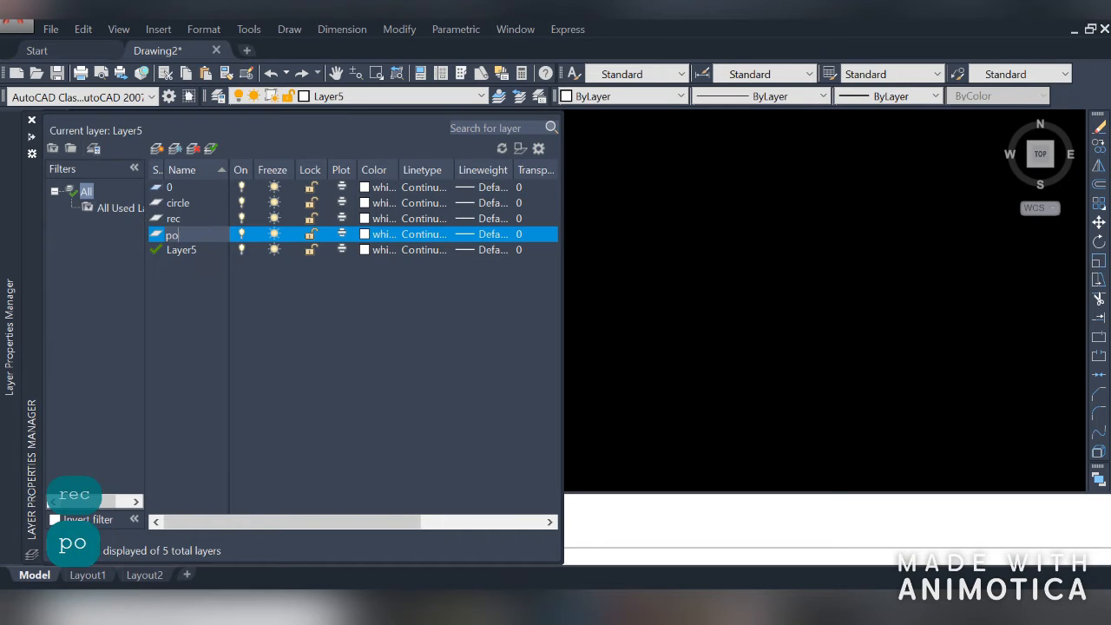
key("Return")
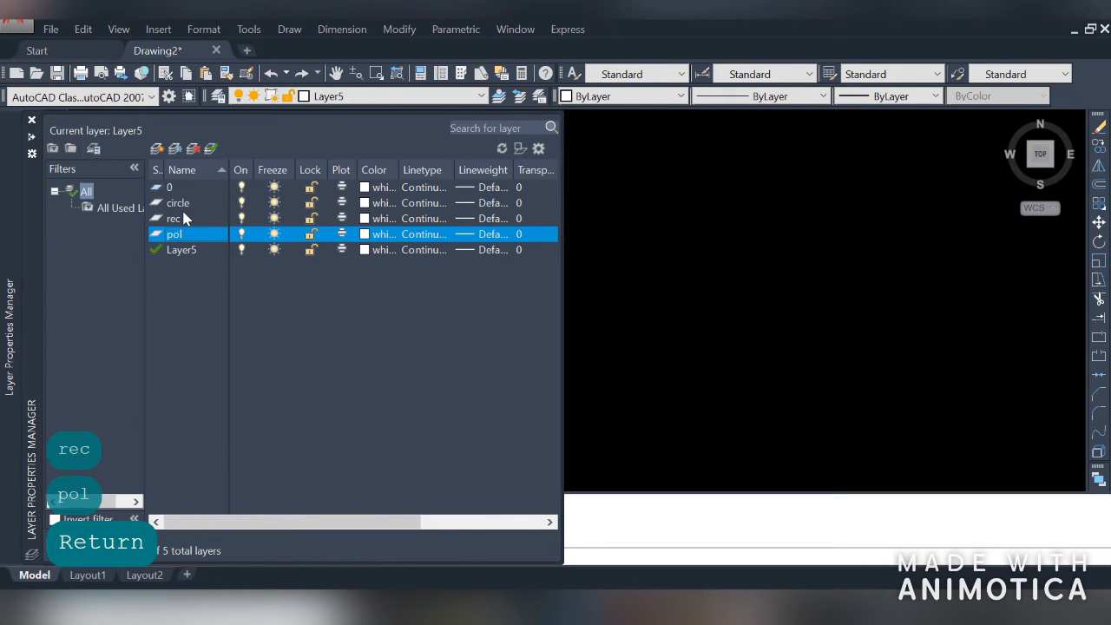
left_click(182, 206)
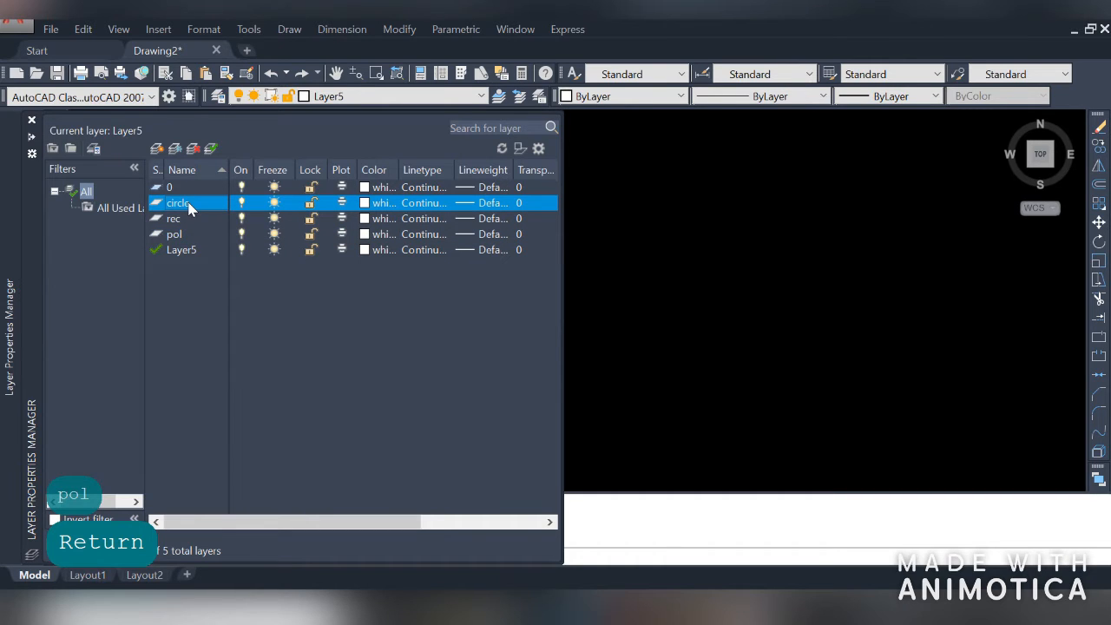
right_click(190, 209)
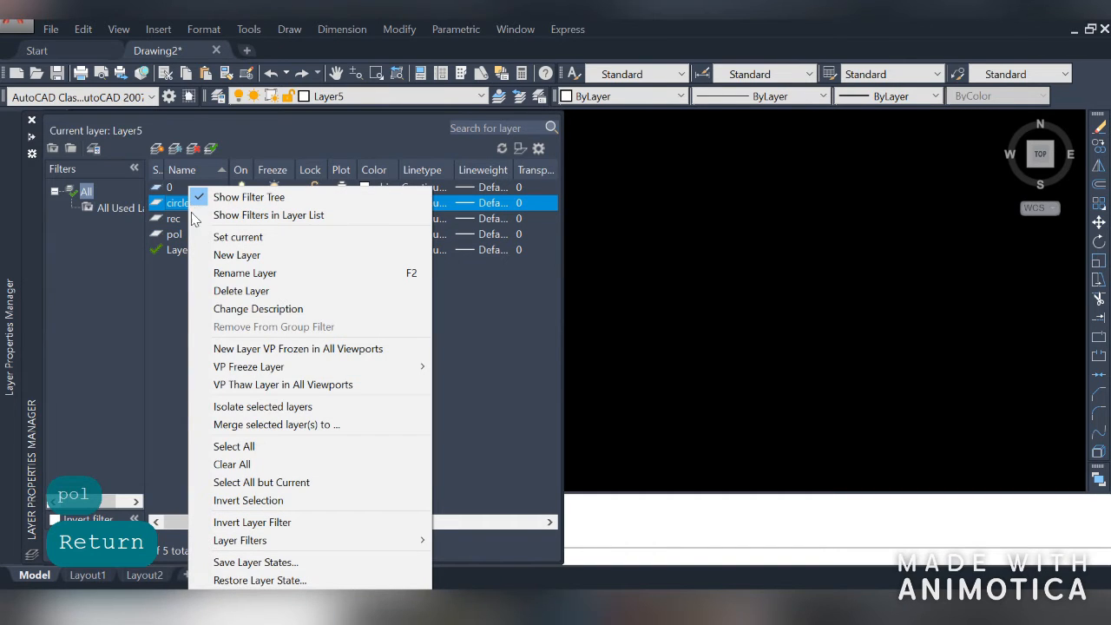
left_click(157, 333)
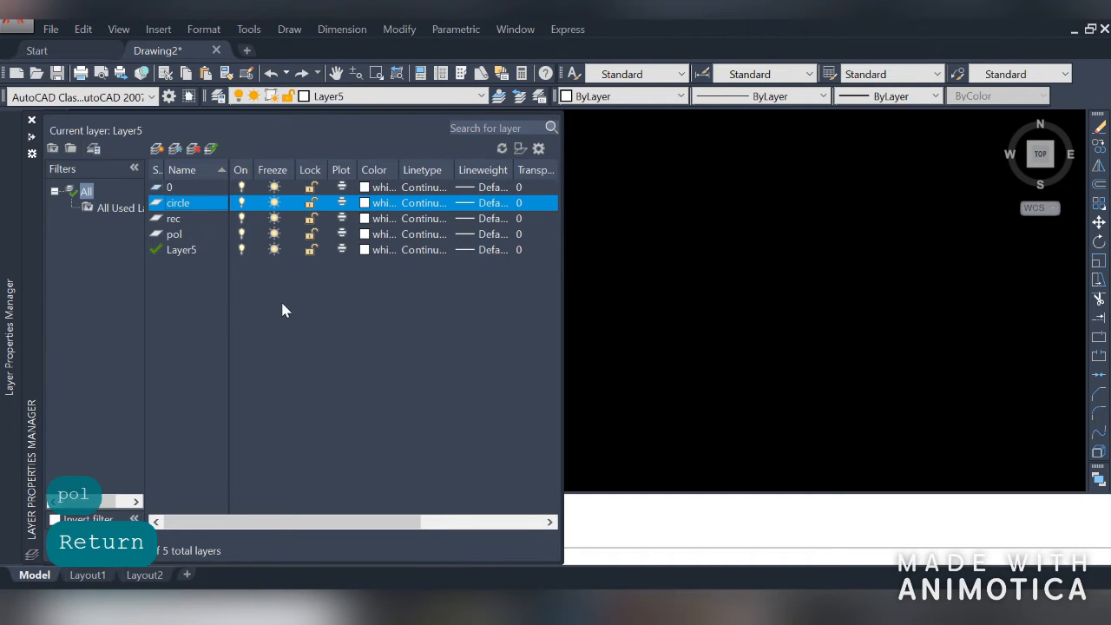
Make circle the current layer and draw five circles of various sizes across the drawing area
left_click(211, 149)
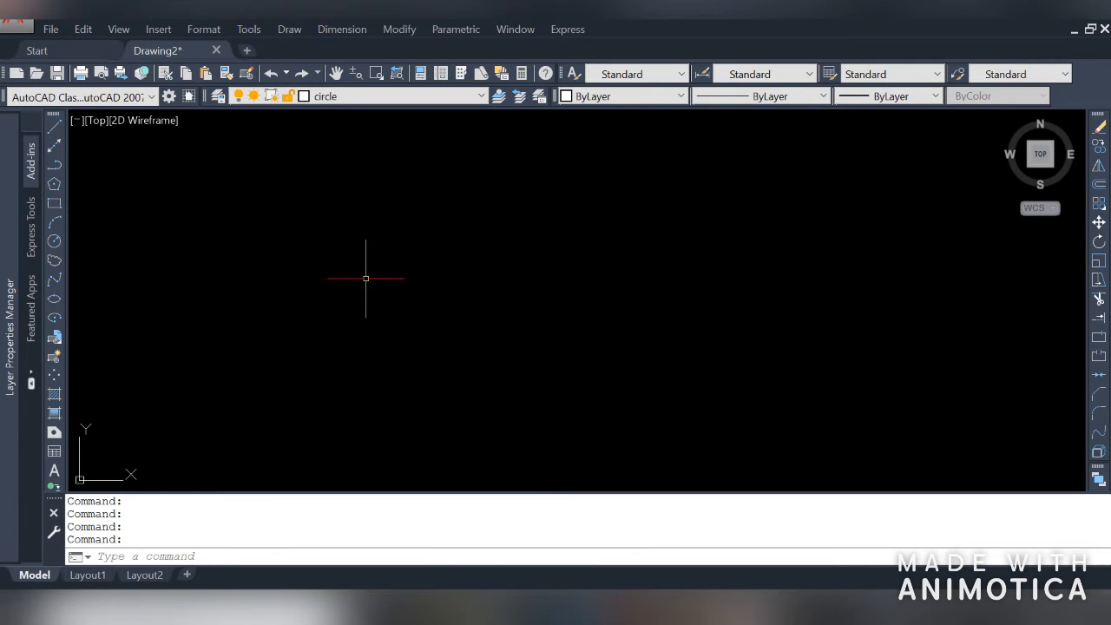
type("c")
key("space")
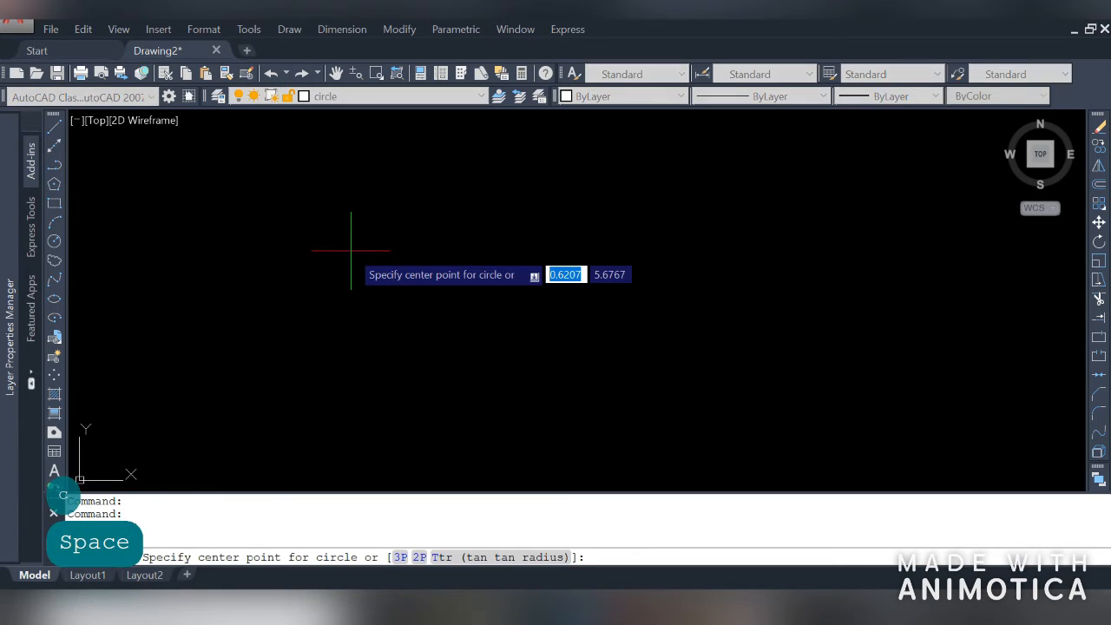
left_click(190, 230)
left_click(247, 221)
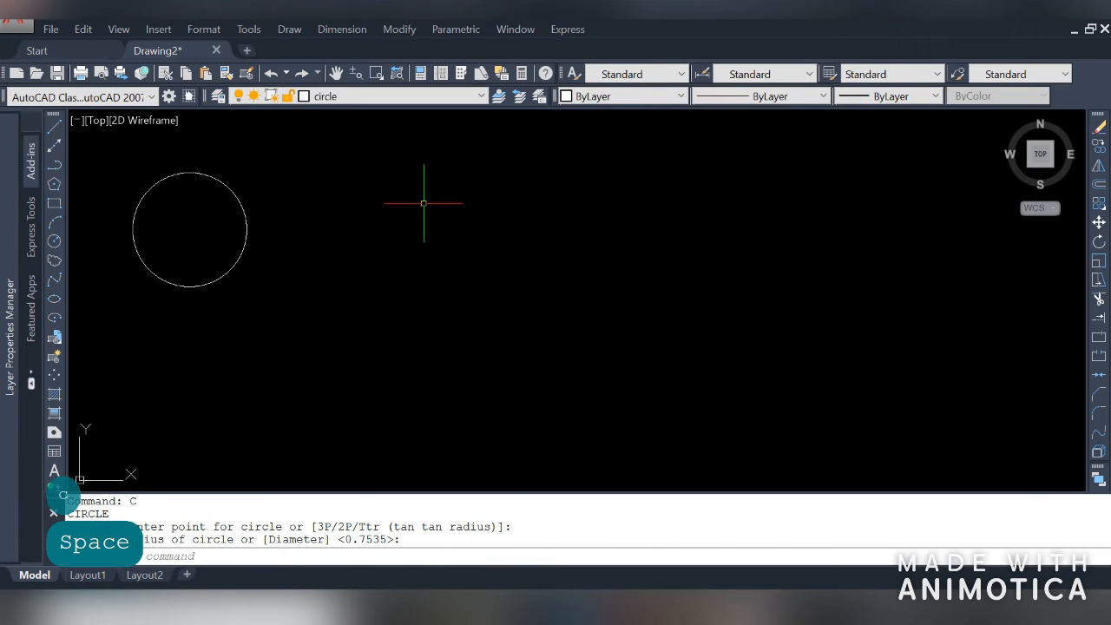
key("space")
left_click(427, 205)
left_click(468, 217)
key("space")
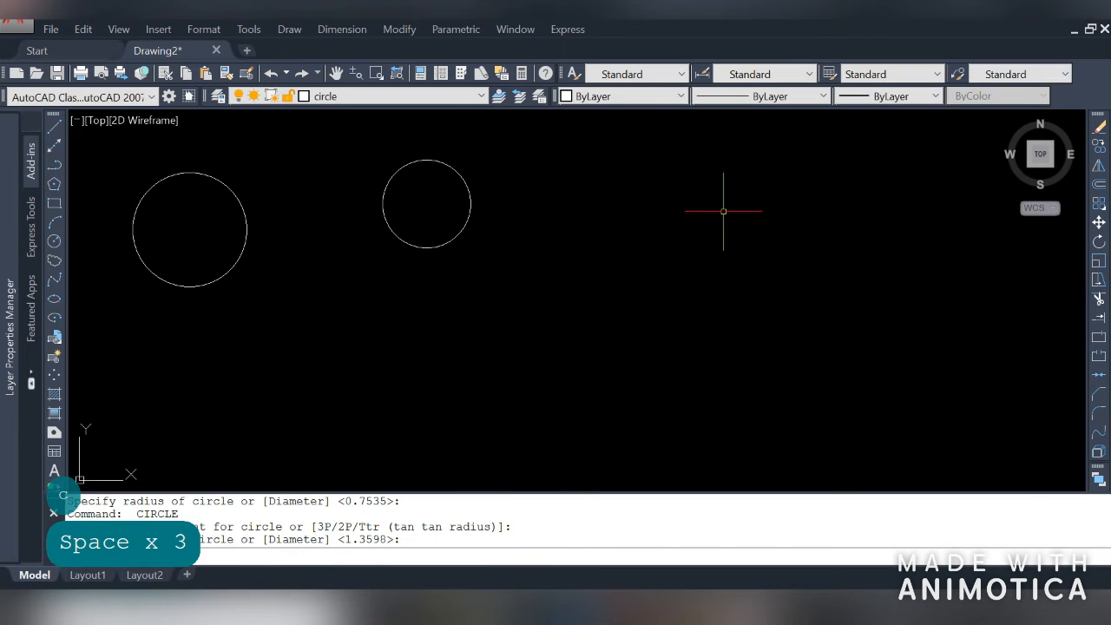
left_click(749, 212)
left_click(727, 238)
key("space")
left_click(916, 345)
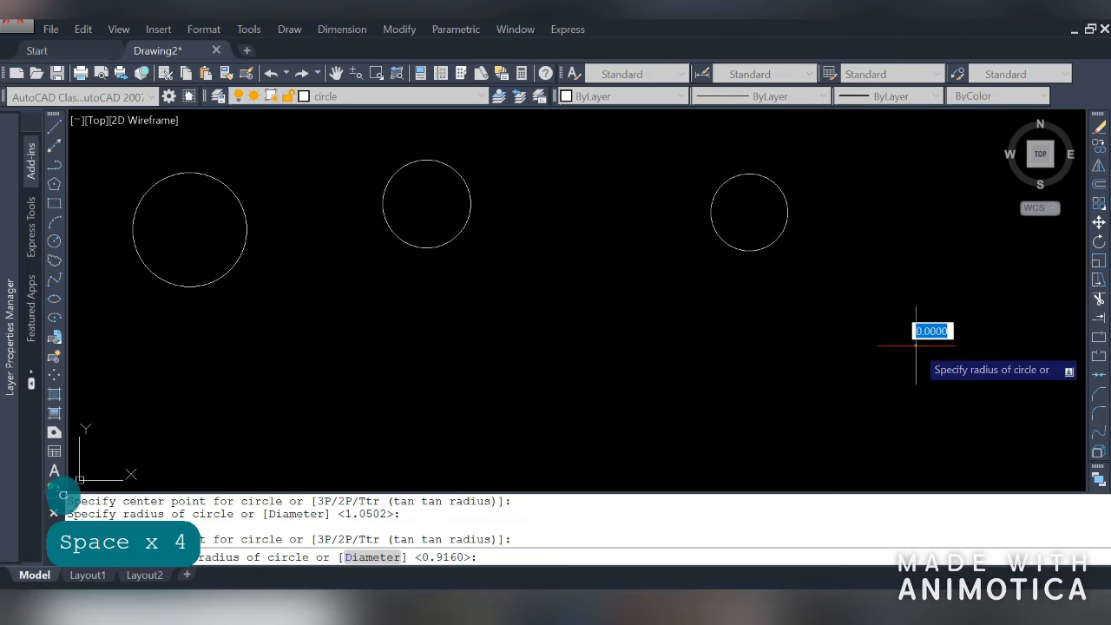
key("space")
left_click(596, 406)
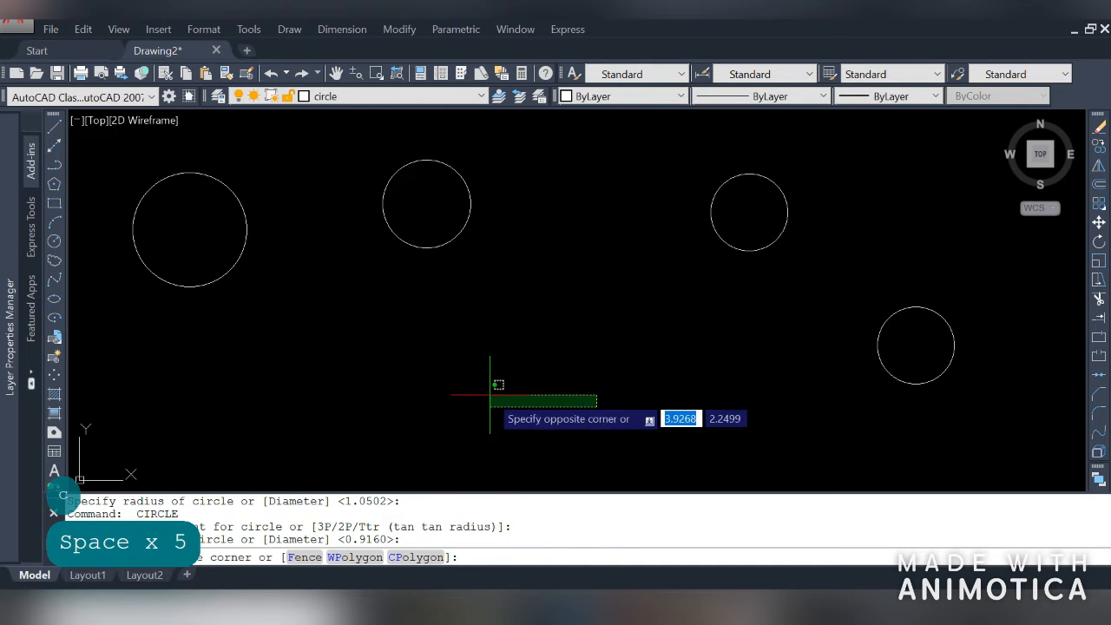
left_click(497, 392)
key("space")
left_click(528, 396)
left_click(465, 392)
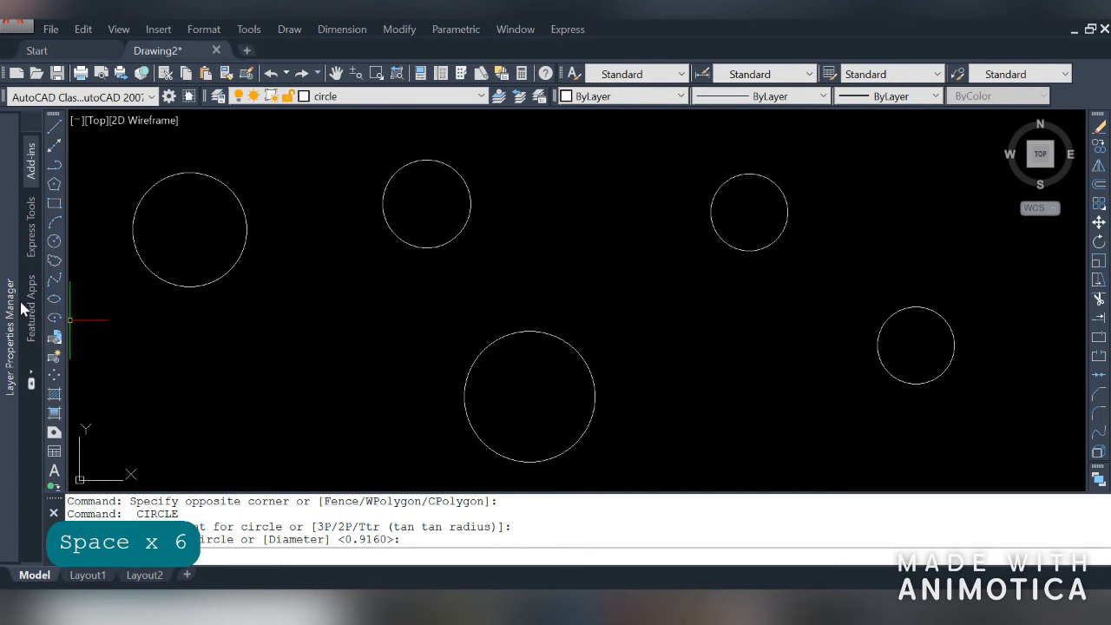
Make rec the current layer and draw four rectangles of various sizes with the Rectangle tool
mouse_move(7, 314)
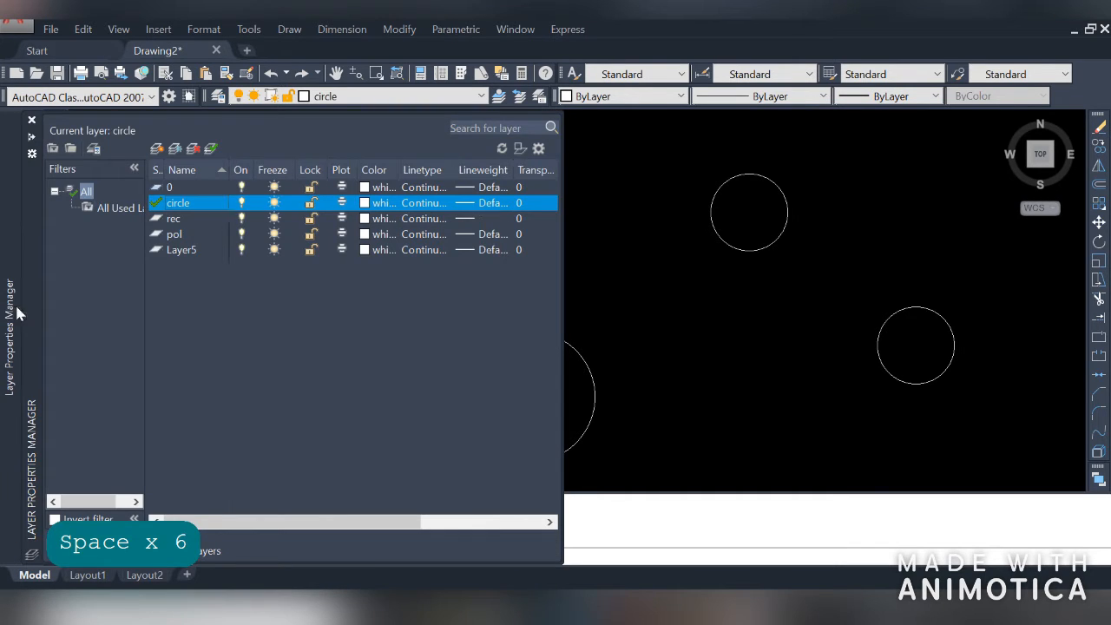
left_click(180, 219)
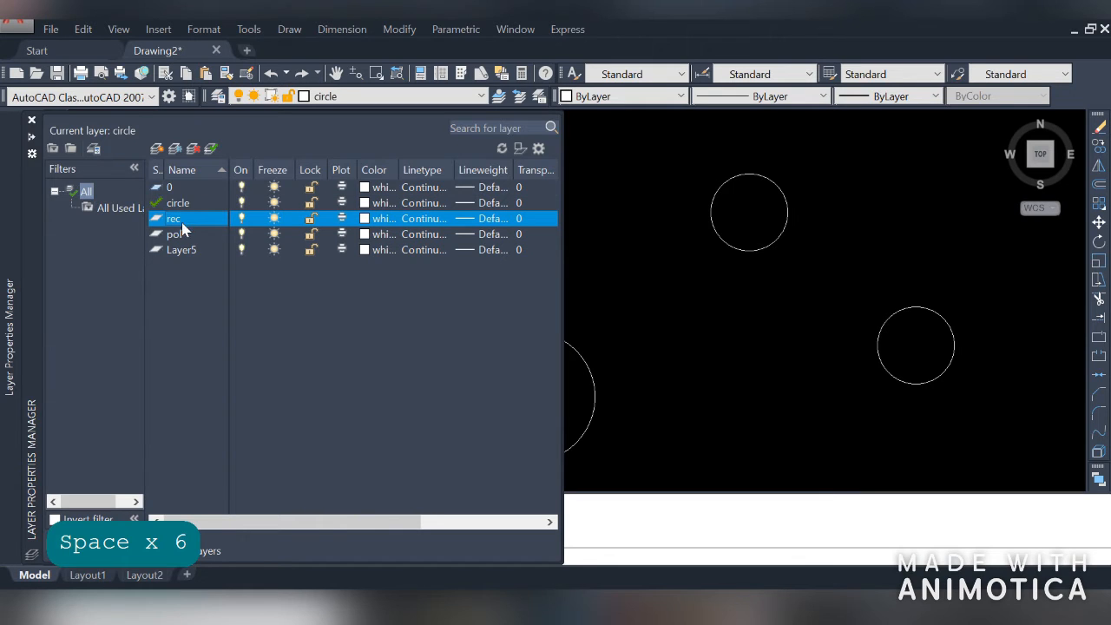
left_click(213, 149)
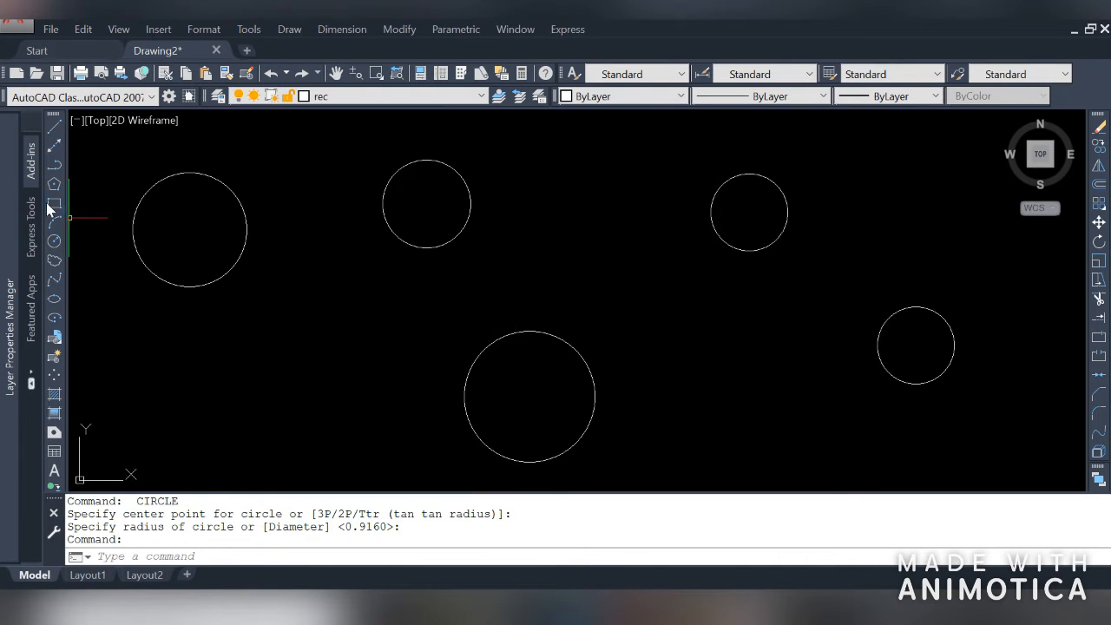
left_click(53, 205)
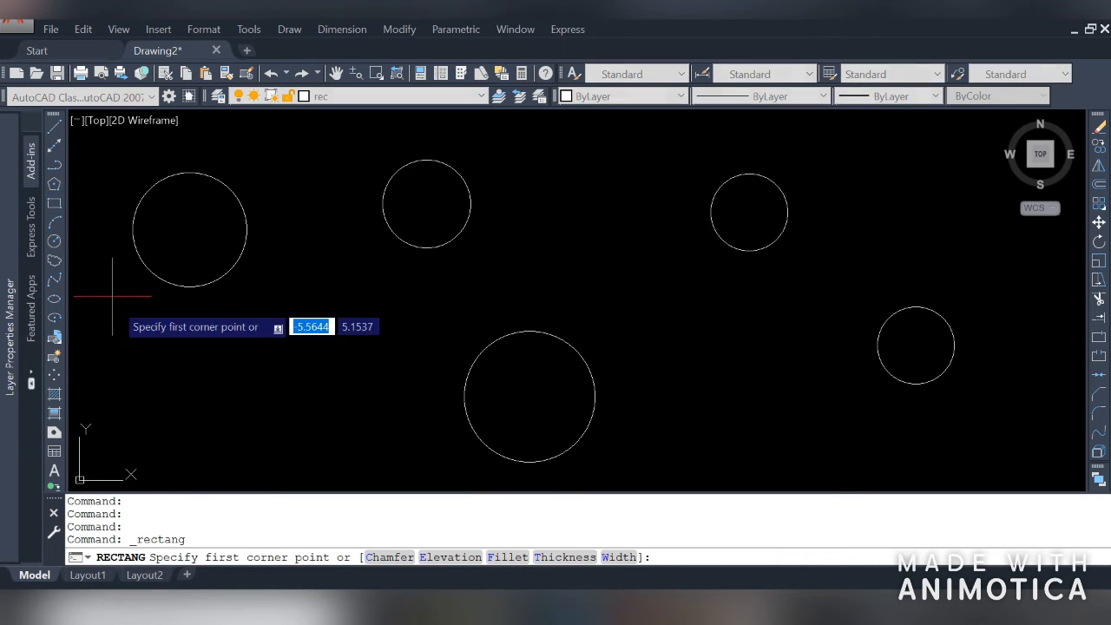
left_click(152, 419)
left_click(272, 374)
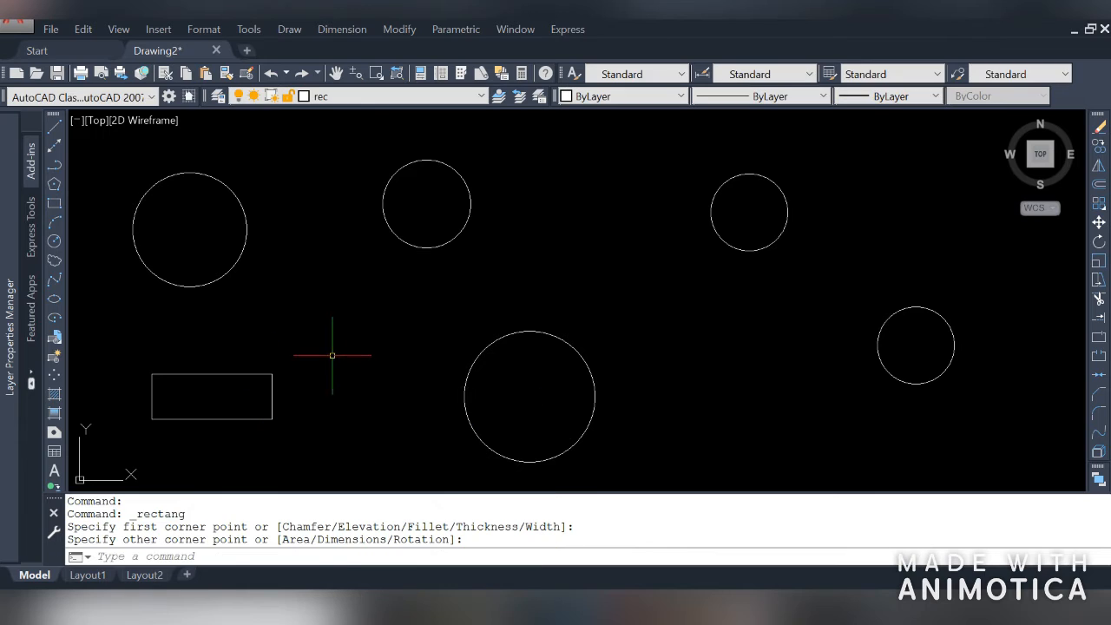
key("space")
left_click(343, 332)
left_click(470, 300)
key("space")
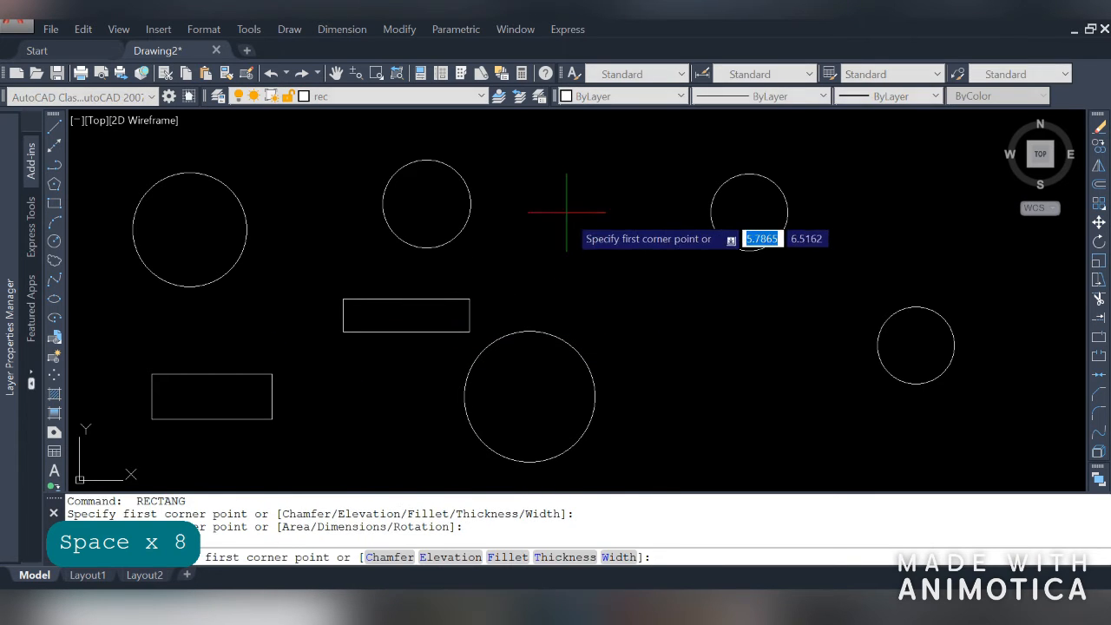
left_click(565, 210)
left_click(623, 282)
key("space")
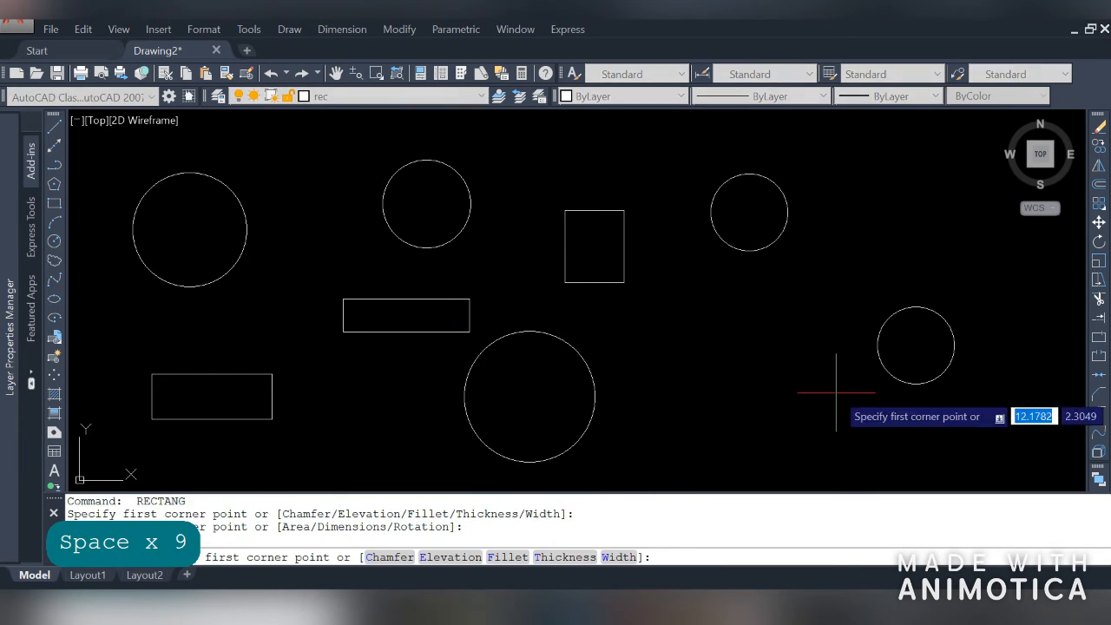
left_click(836, 393)
left_click(714, 440)
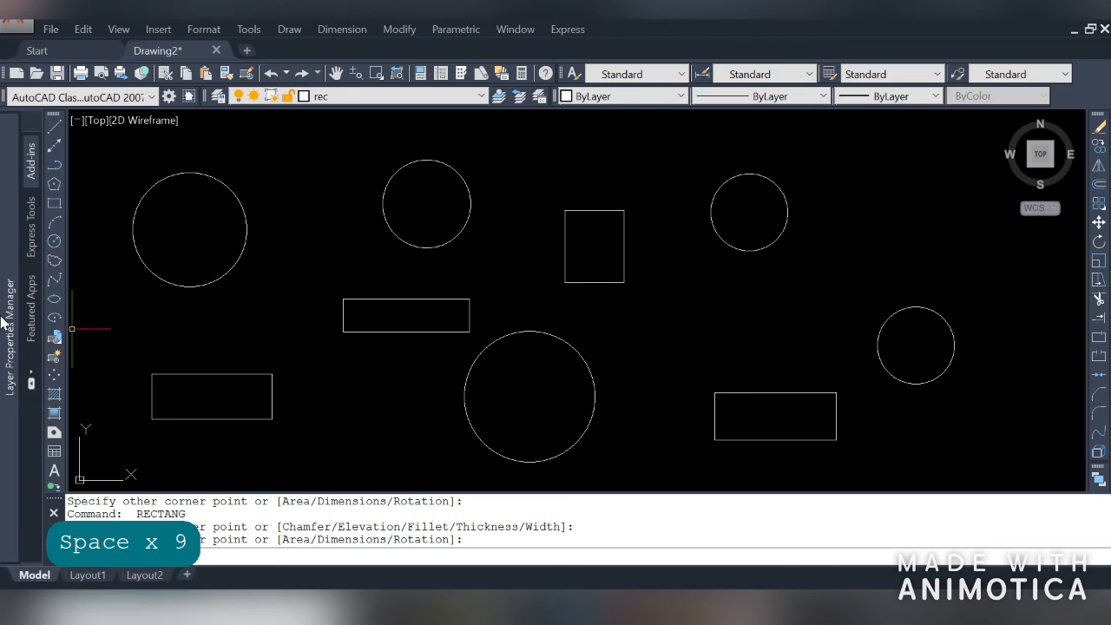
Make pol the current layer and draw several six-sided inscribed polygons with the Polygon command
mouse_move(8, 322)
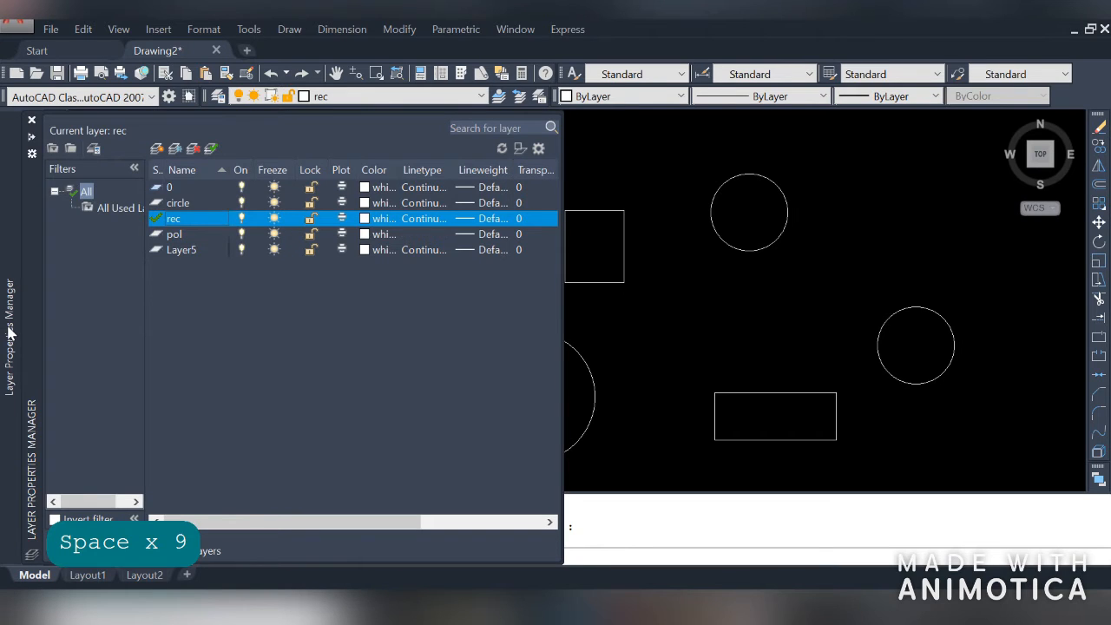
left_click(211, 236)
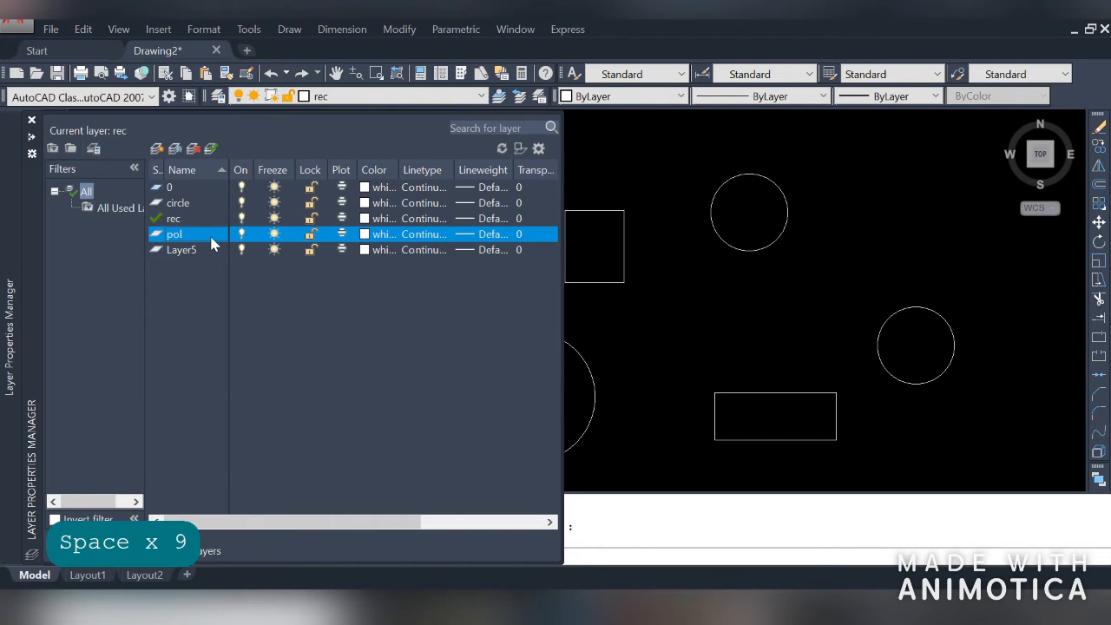
left_click(212, 151)
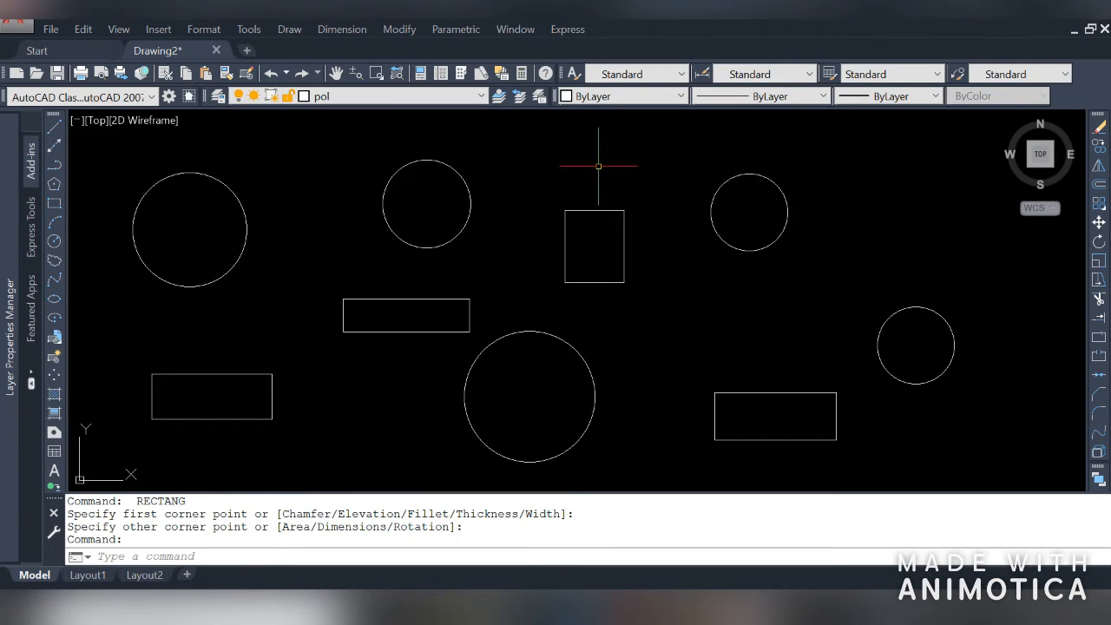
type("pol")
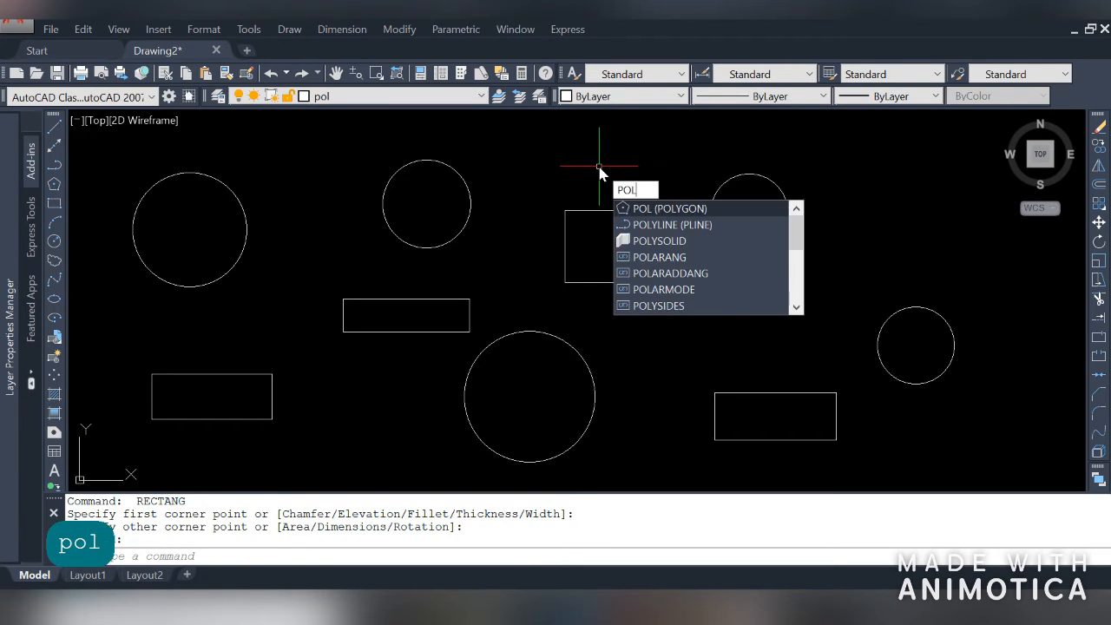
key("Return")
key("space")
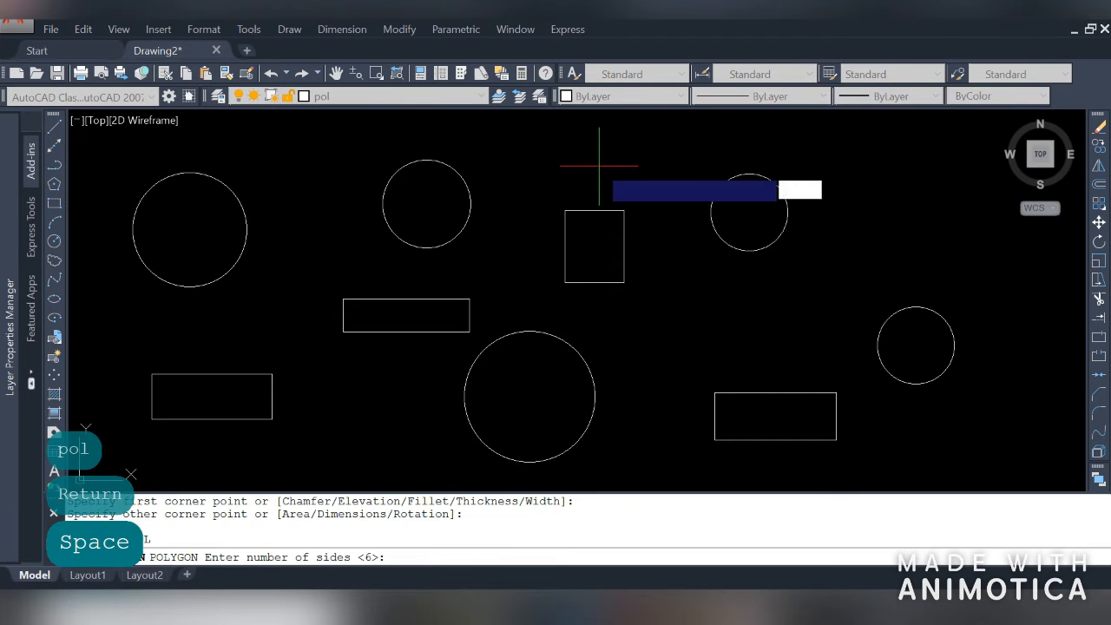
left_click(726, 341)
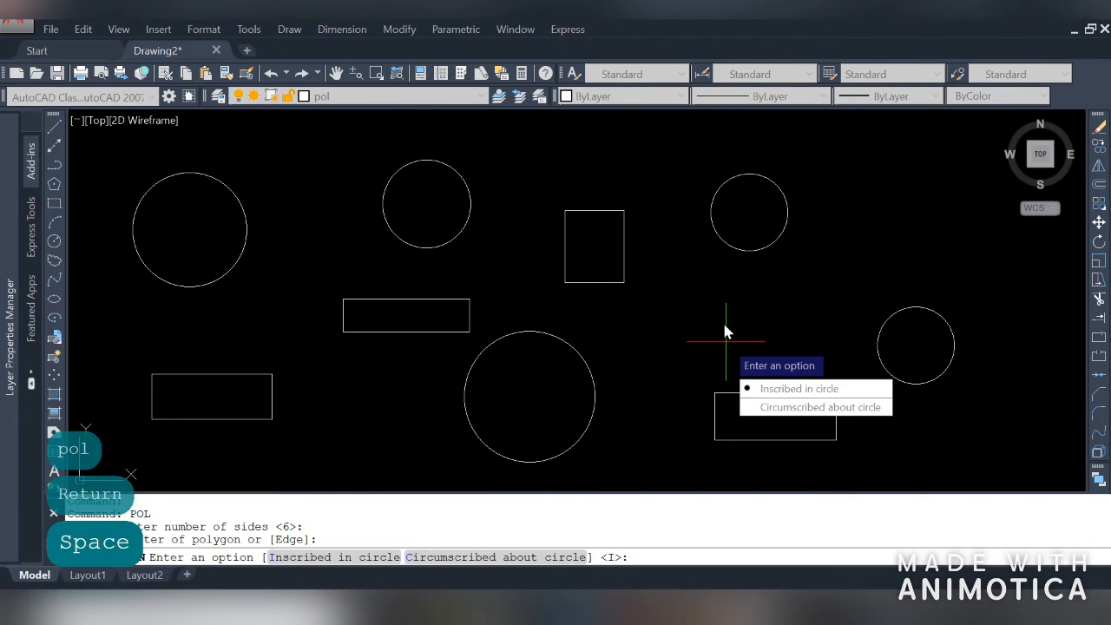
key("space")
left_click(712, 310)
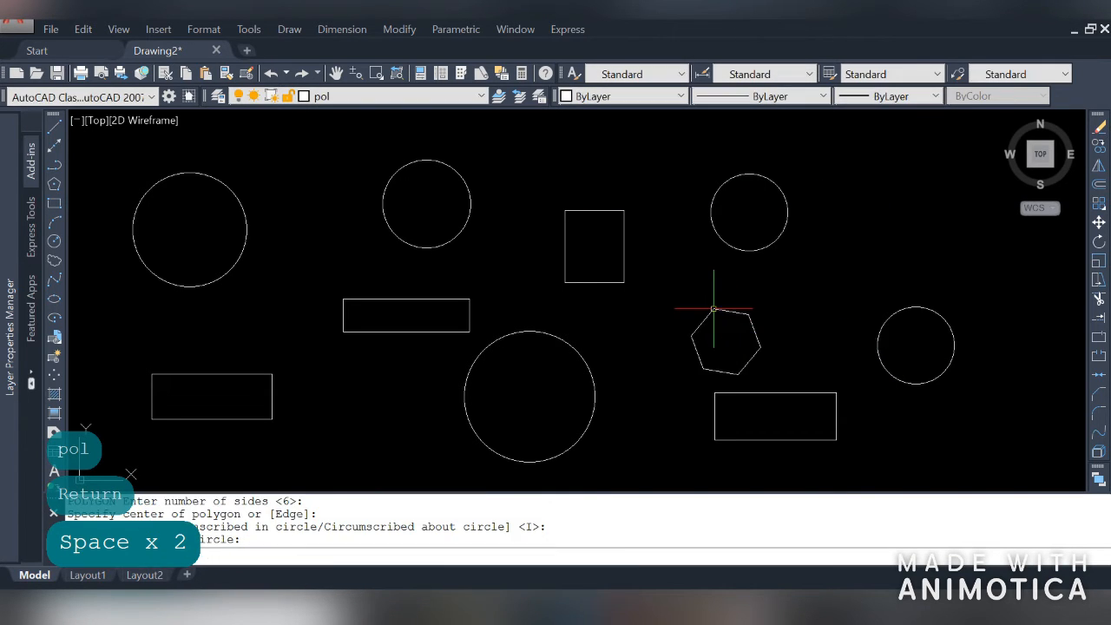
key("space")
key("space")
left_click(861, 229)
key("space")
left_click(867, 187)
key("space")
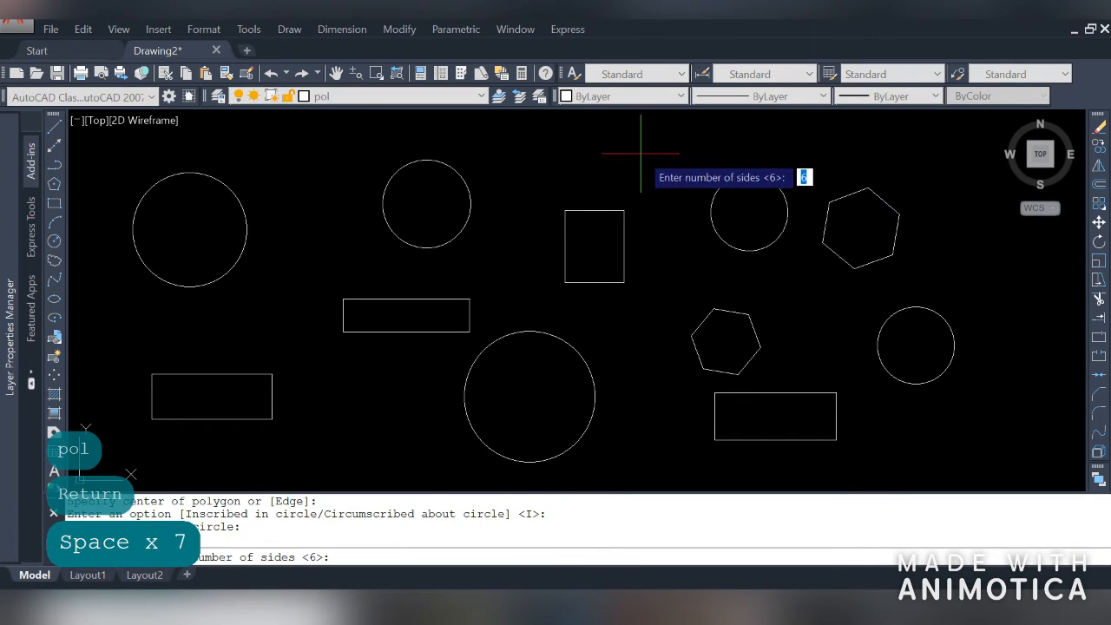
key("space")
key("space")
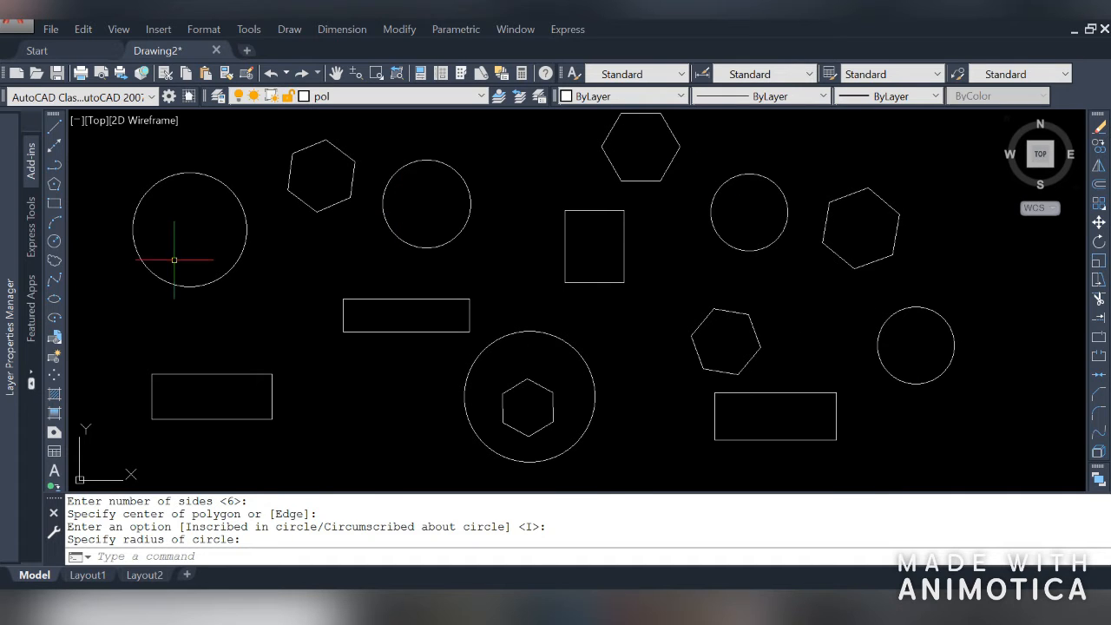
Set the circle layer's colour to index colour 10 (red)
mouse_move(7, 304)
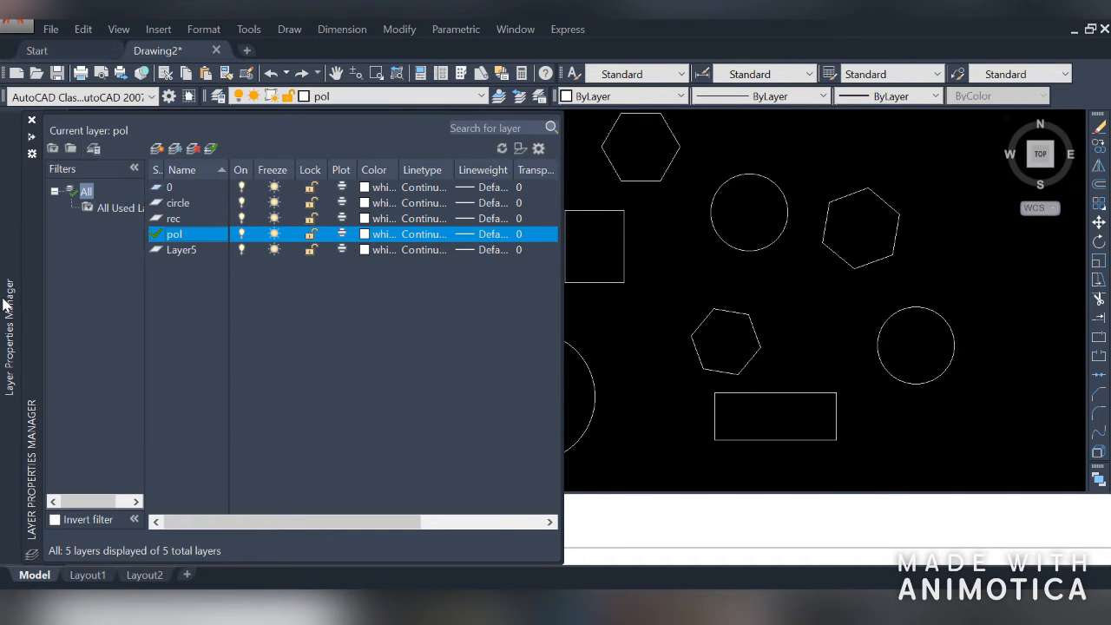
left_click(200, 204)
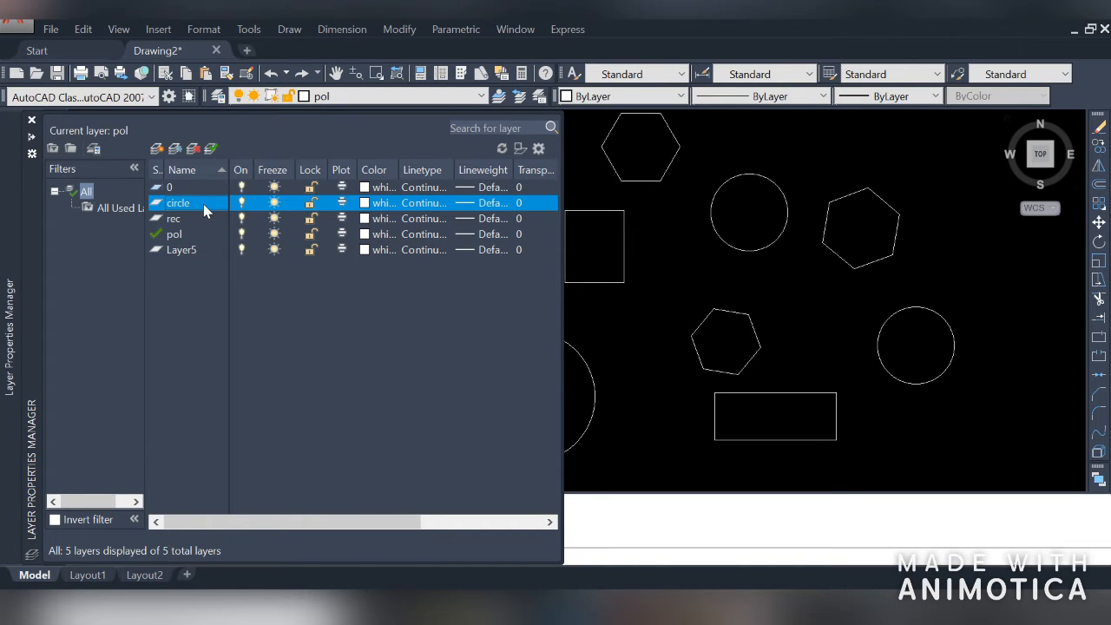
left_click(377, 203)
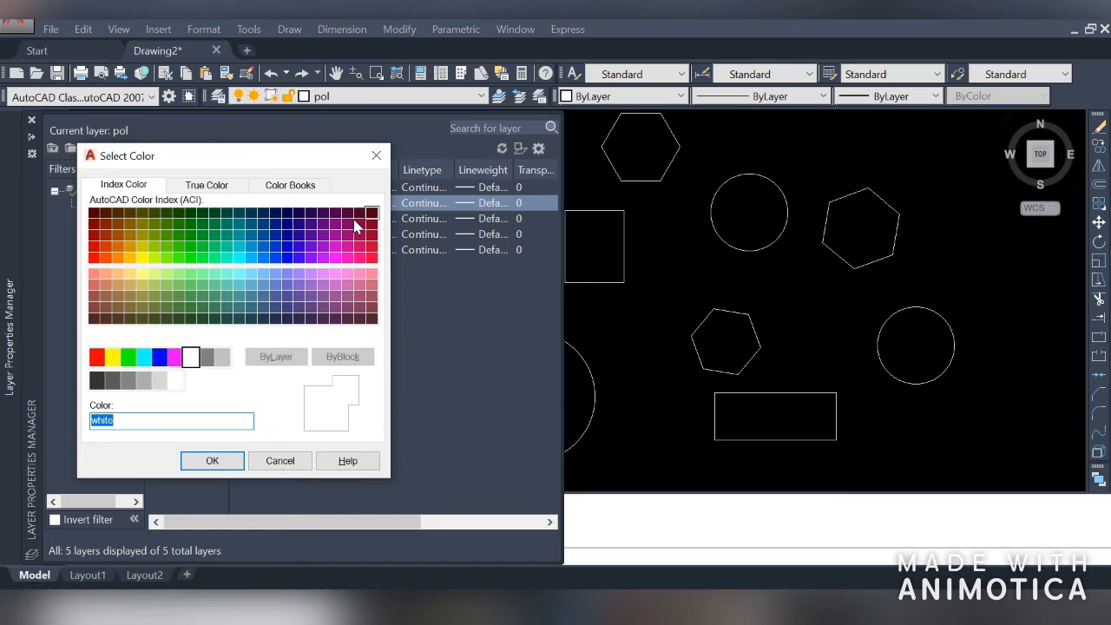
left_click(95, 259)
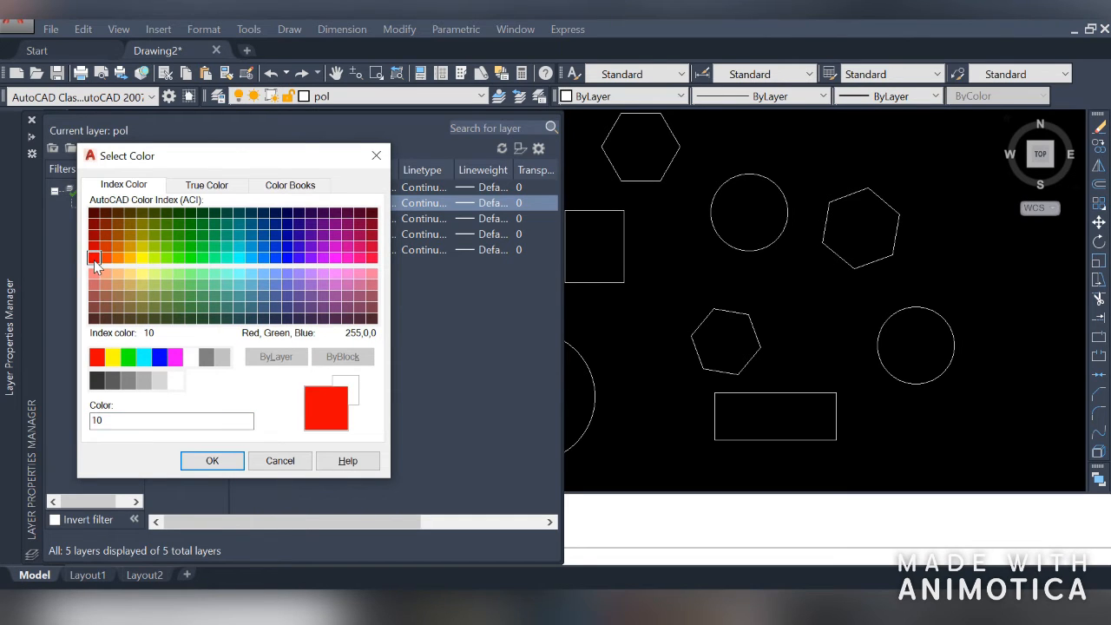
left_click(212, 461)
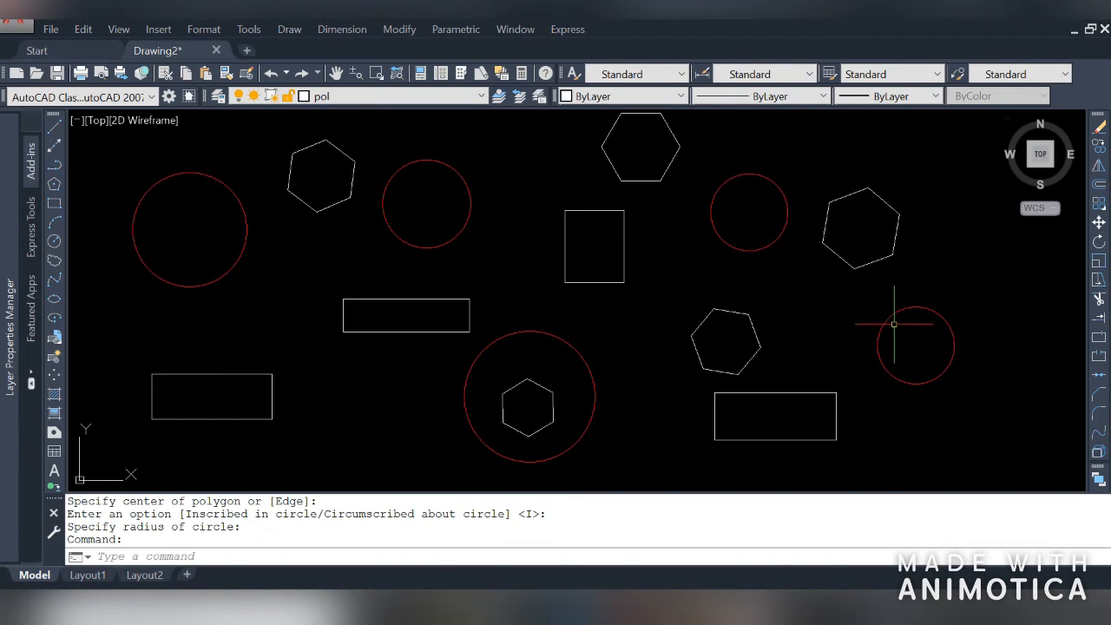
Turn off layers 0, circle and rec in the Layer Properties Manager
mouse_move(7, 299)
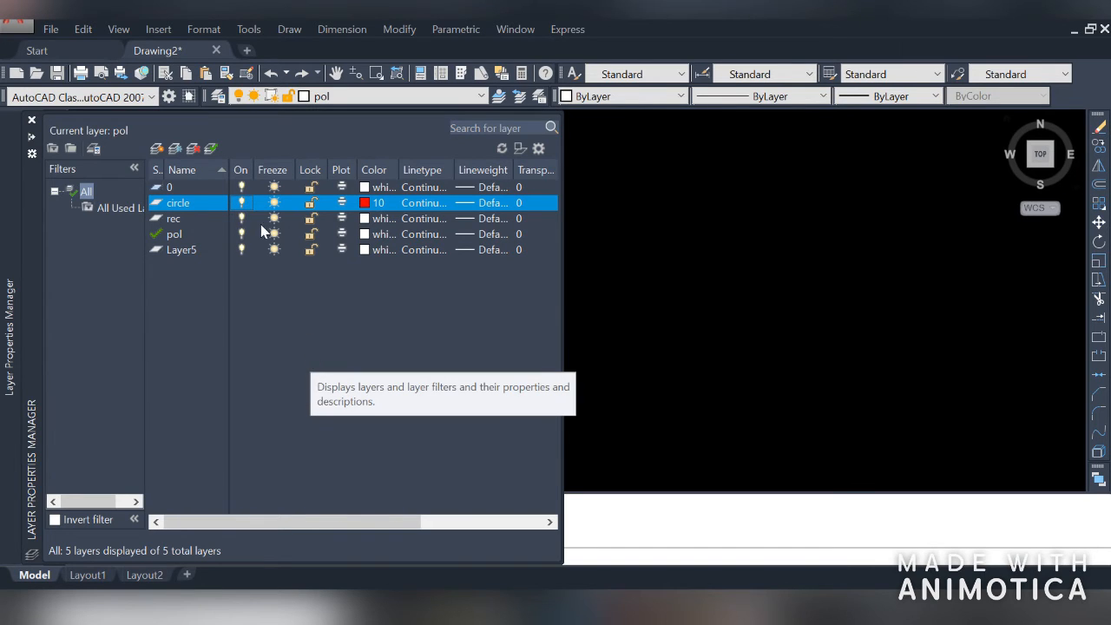
left_click(241, 187)
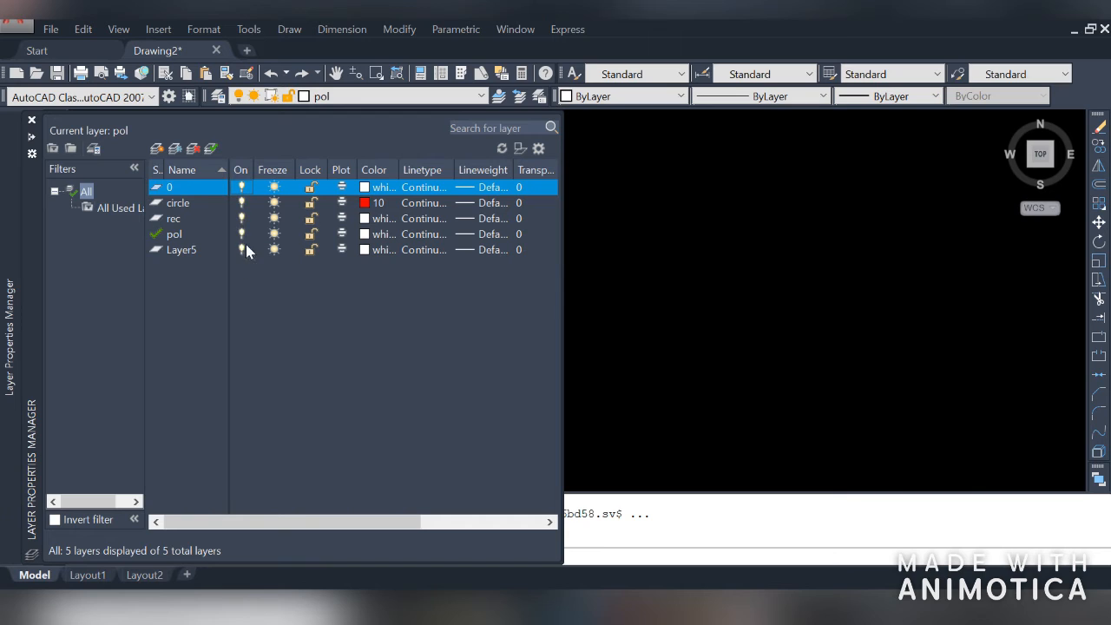
left_click(241, 204)
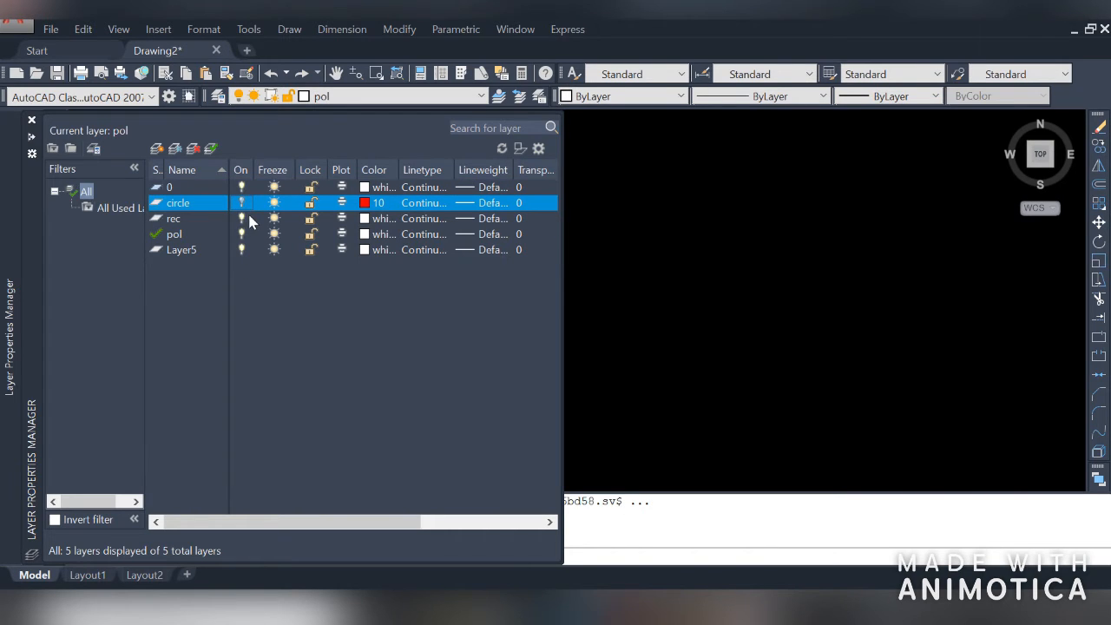
left_click(248, 219)
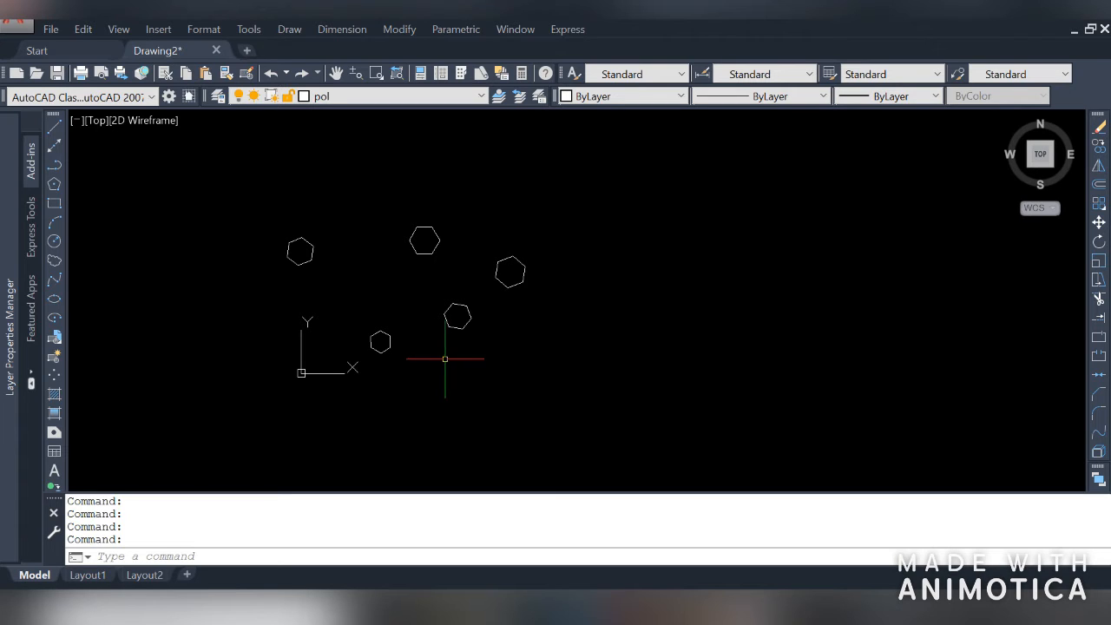
Turn the circle layer back on
mouse_move(8, 320)
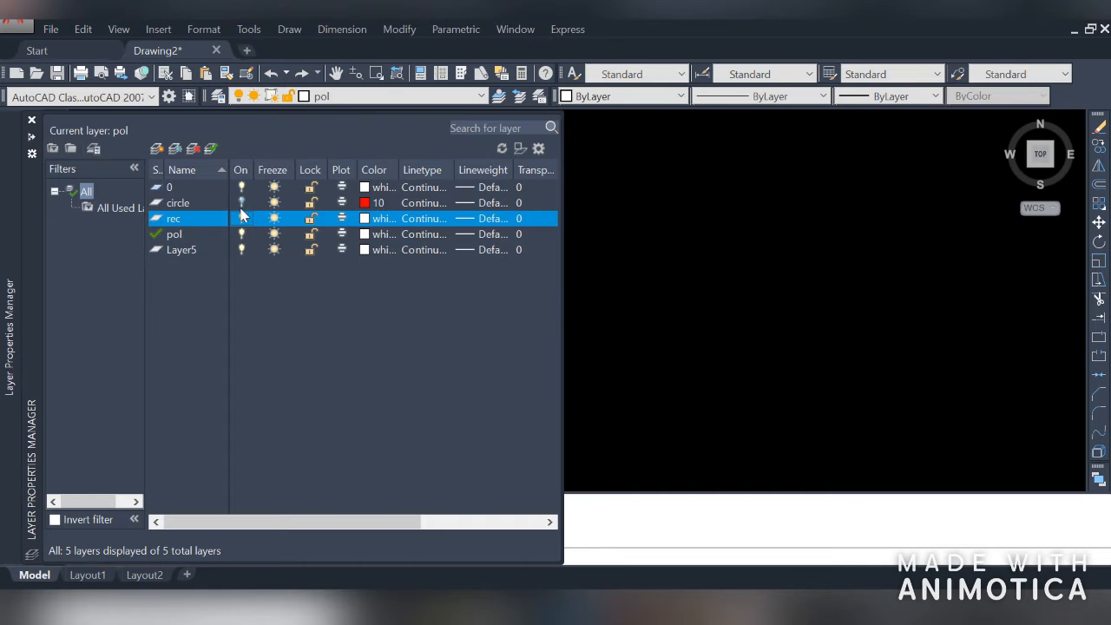
left_click(241, 203)
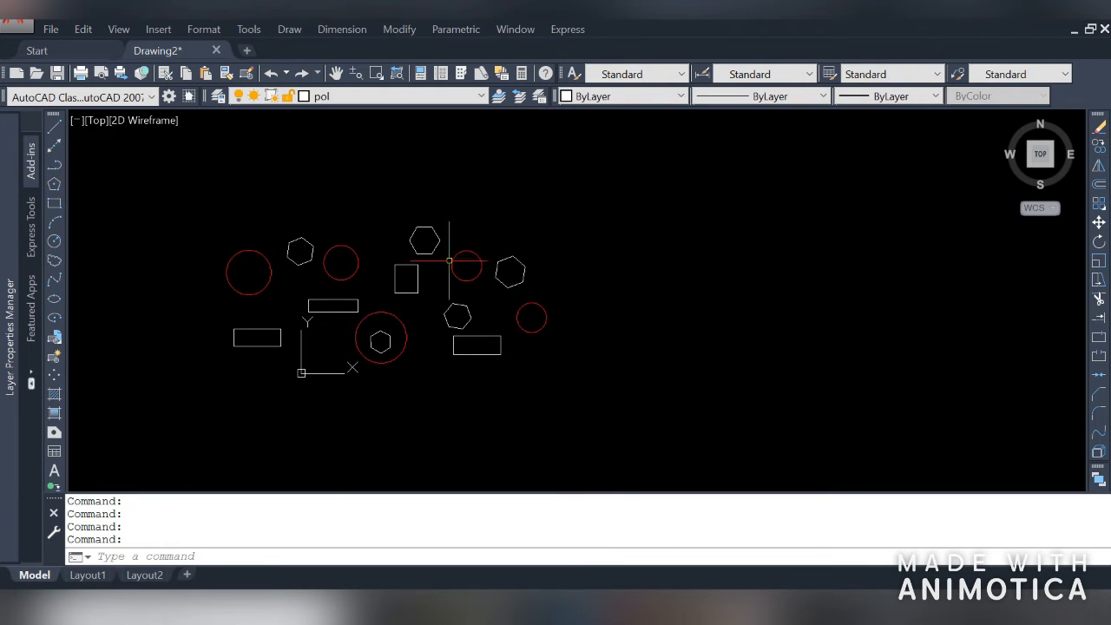
Make circle the current layer
mouse_move(7, 348)
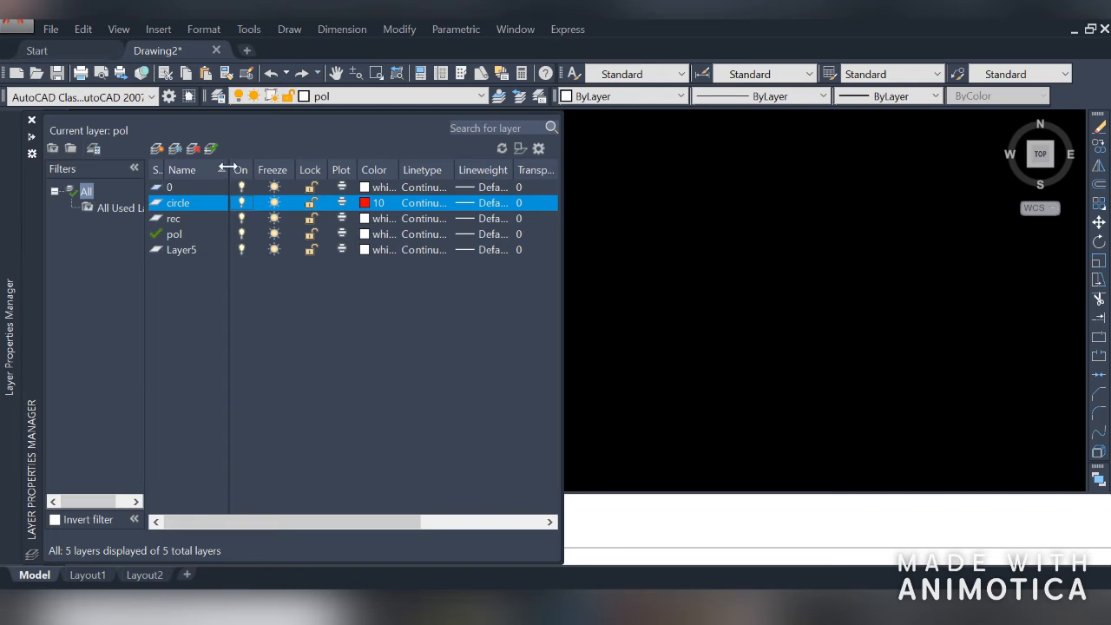
left_click(210, 149)
left_click(651, 269)
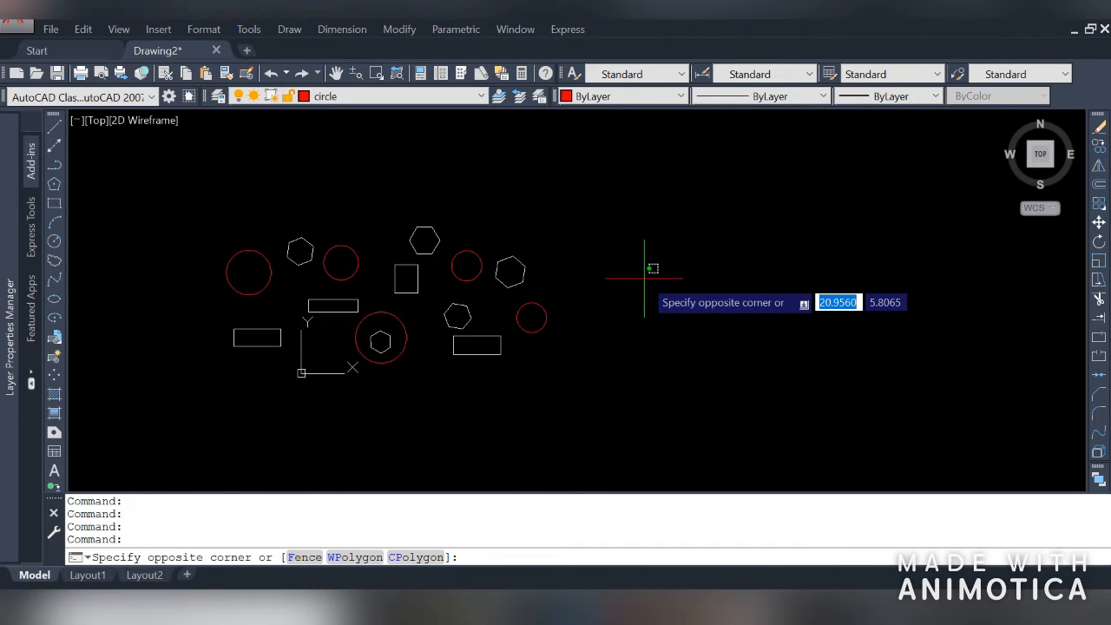
key("Escape")
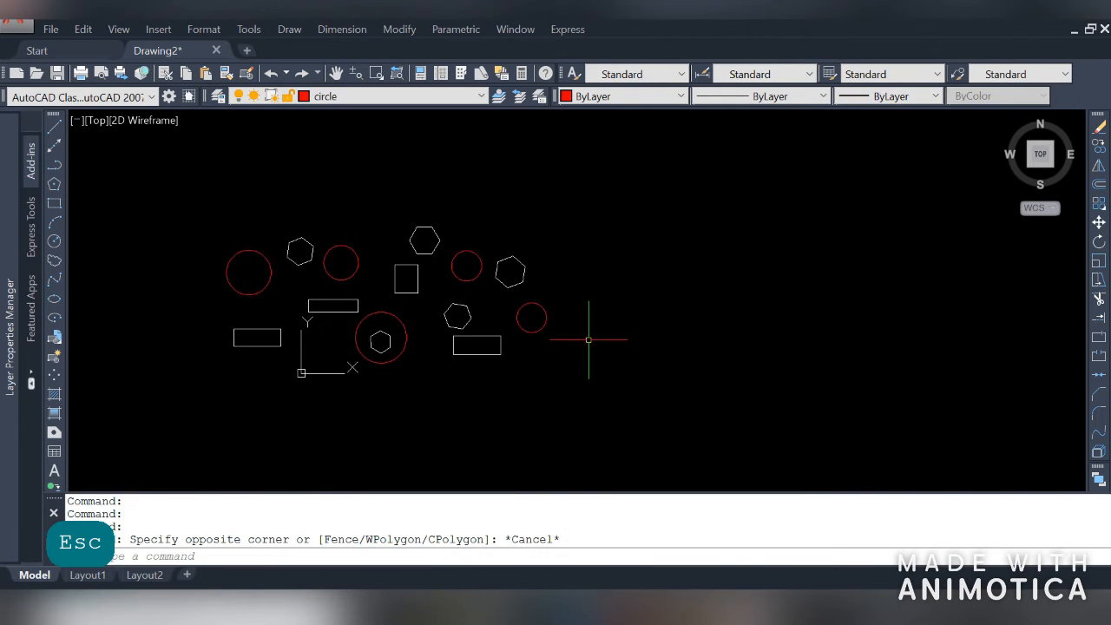
Draw a circle on the circle layer with the Circle command
type("c")
key("space")
left_click(408, 415)
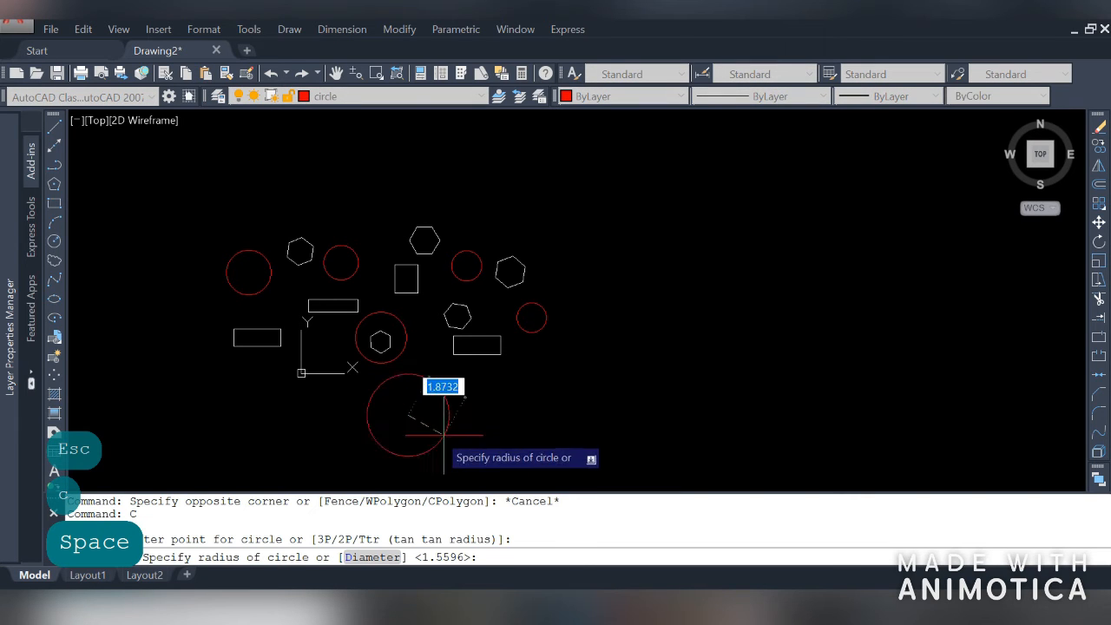
left_click(448, 402)
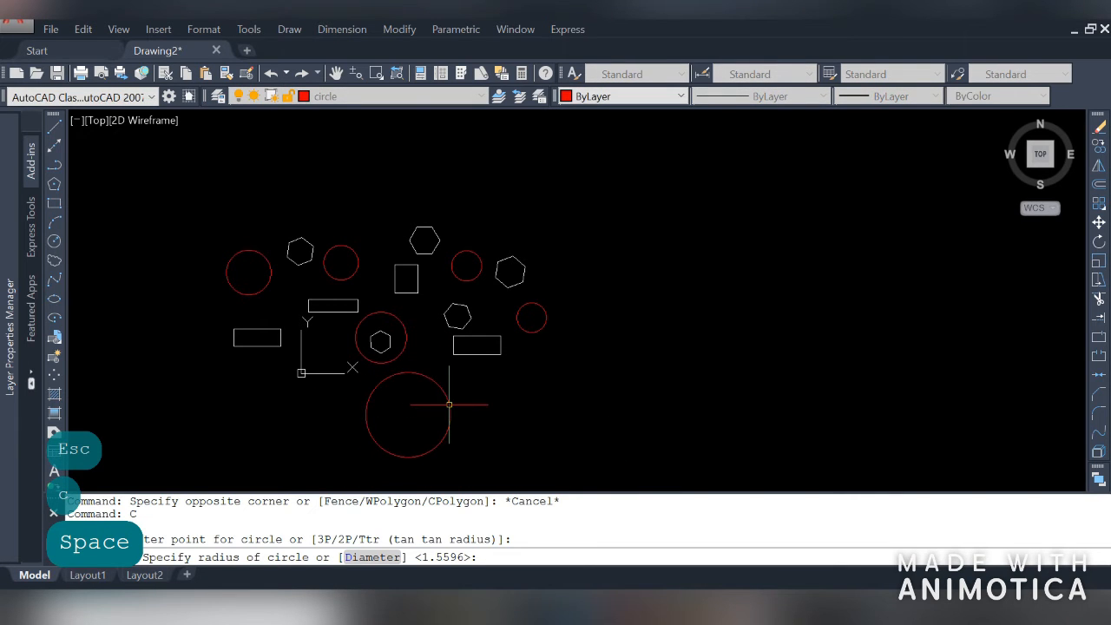
Turn off the current circle layer, choosing to turn the current layer off
mouse_move(9, 246)
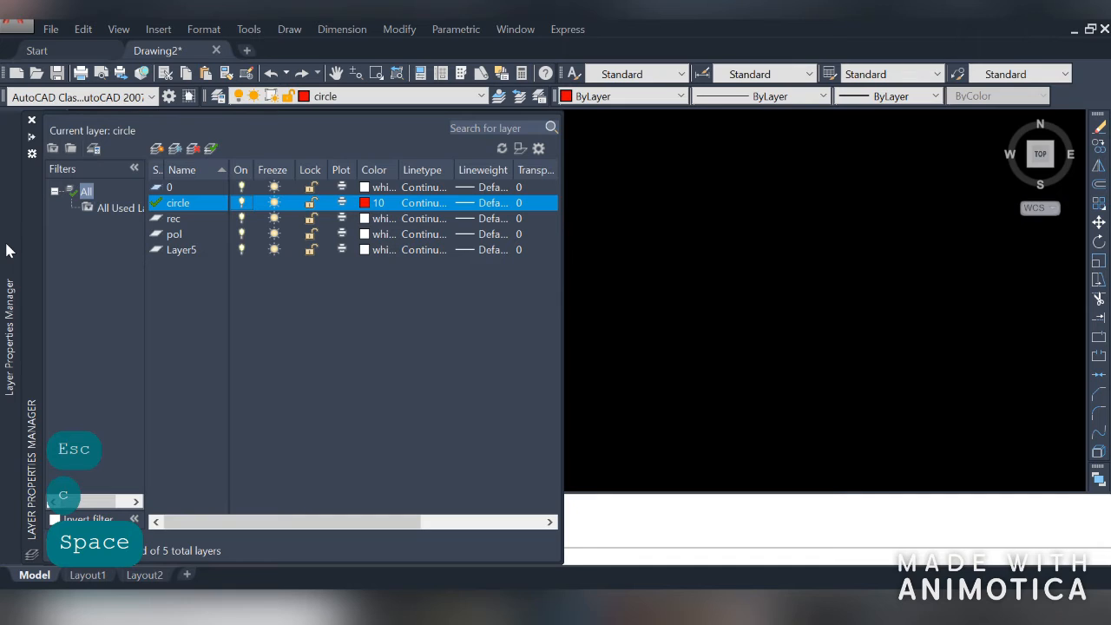
left_click(241, 203)
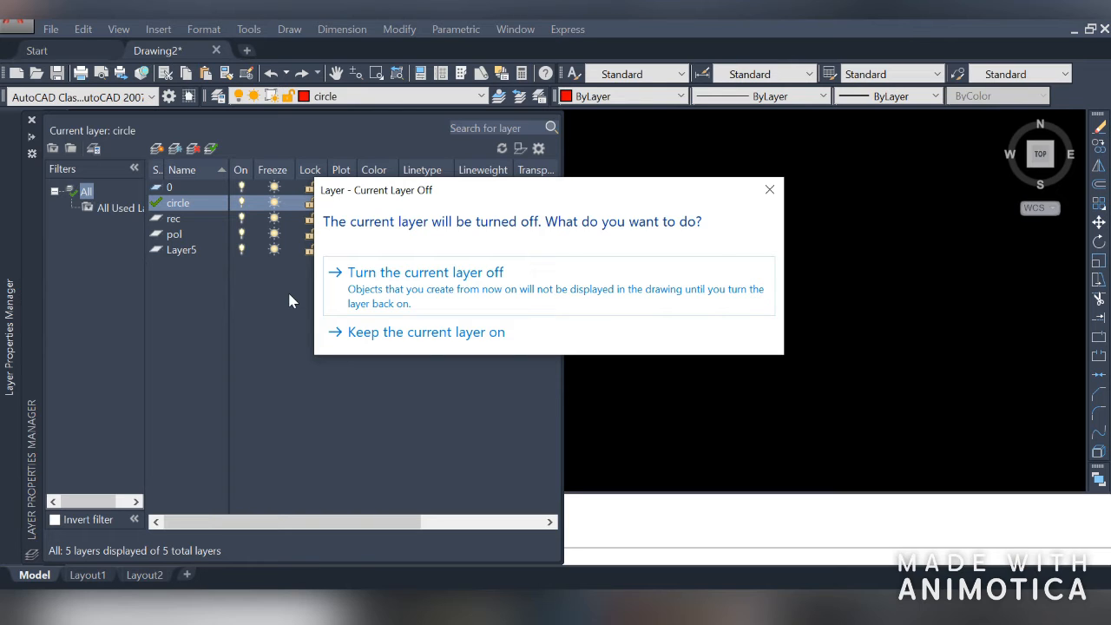
left_click(445, 302)
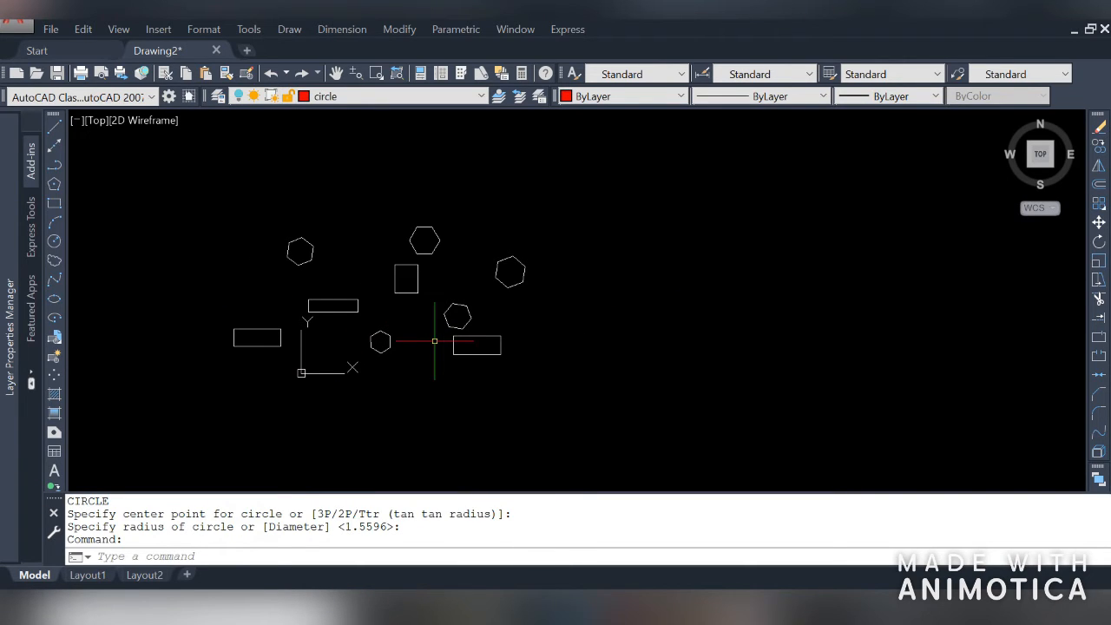
Zoom to show all objects and turn the circle layer back on
type("z")
key("space")
type("a")
key("space")
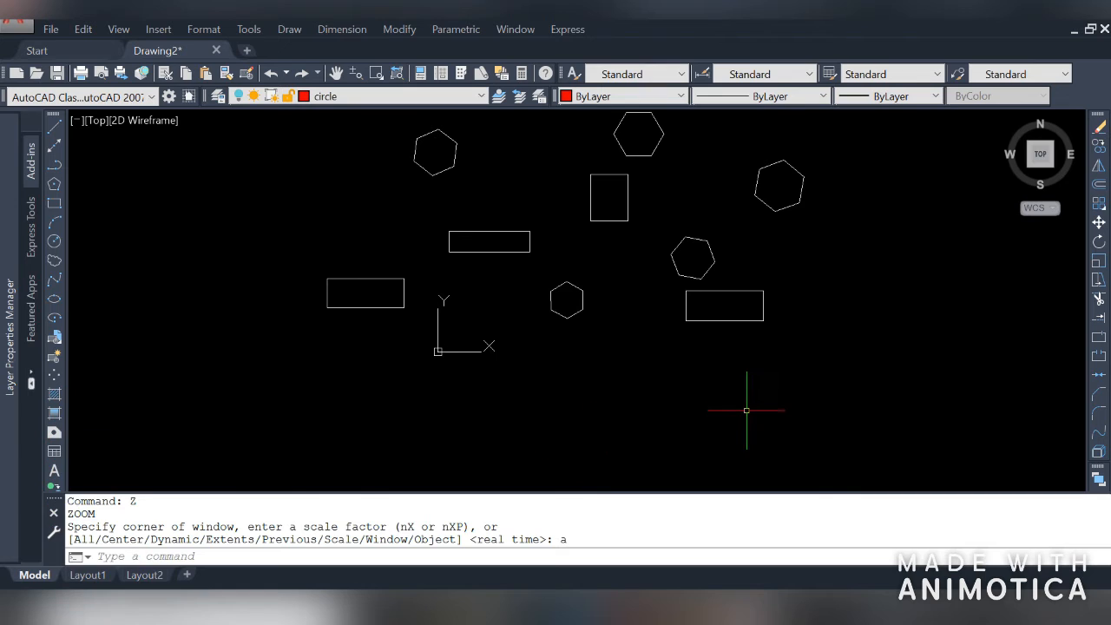
mouse_move(9, 367)
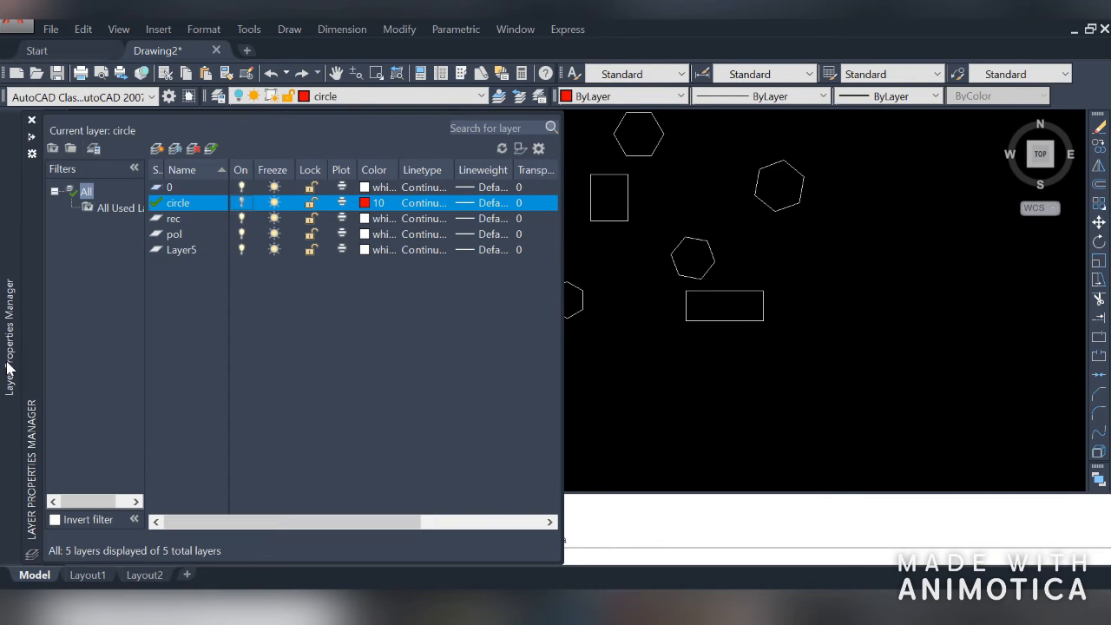
left_click(240, 202)
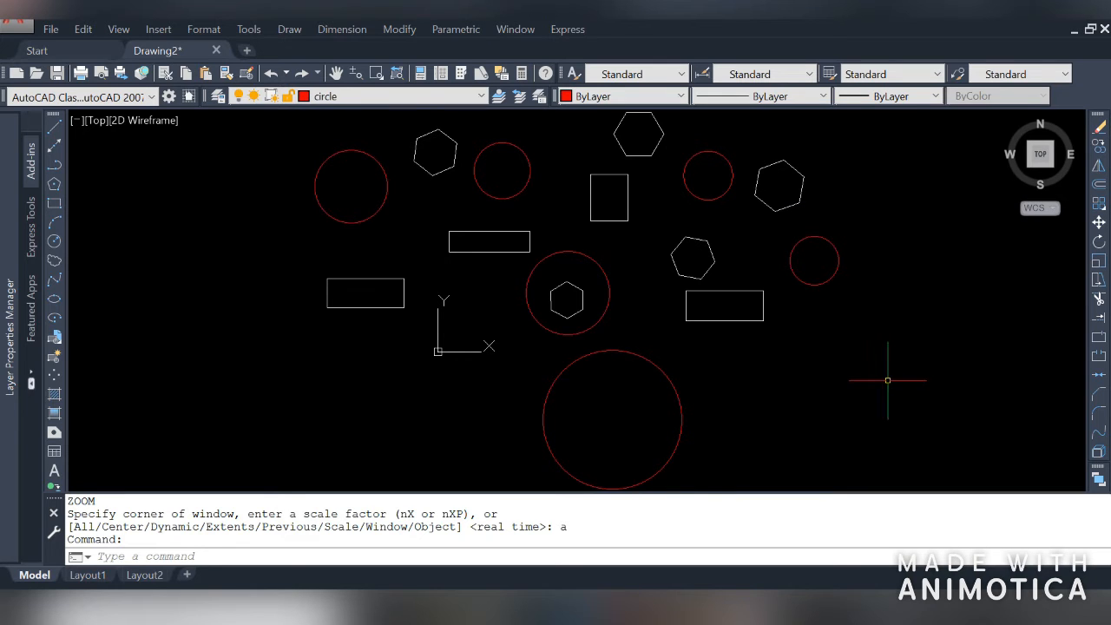
Try to freeze the current circle layer and close the warning
mouse_move(12, 365)
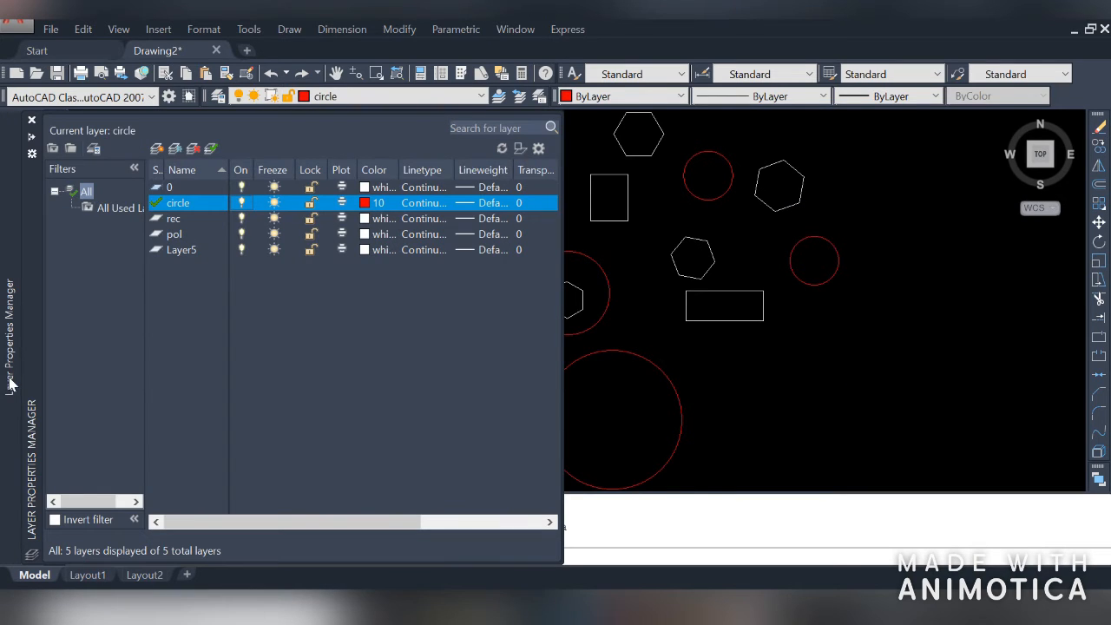
left_click(275, 203)
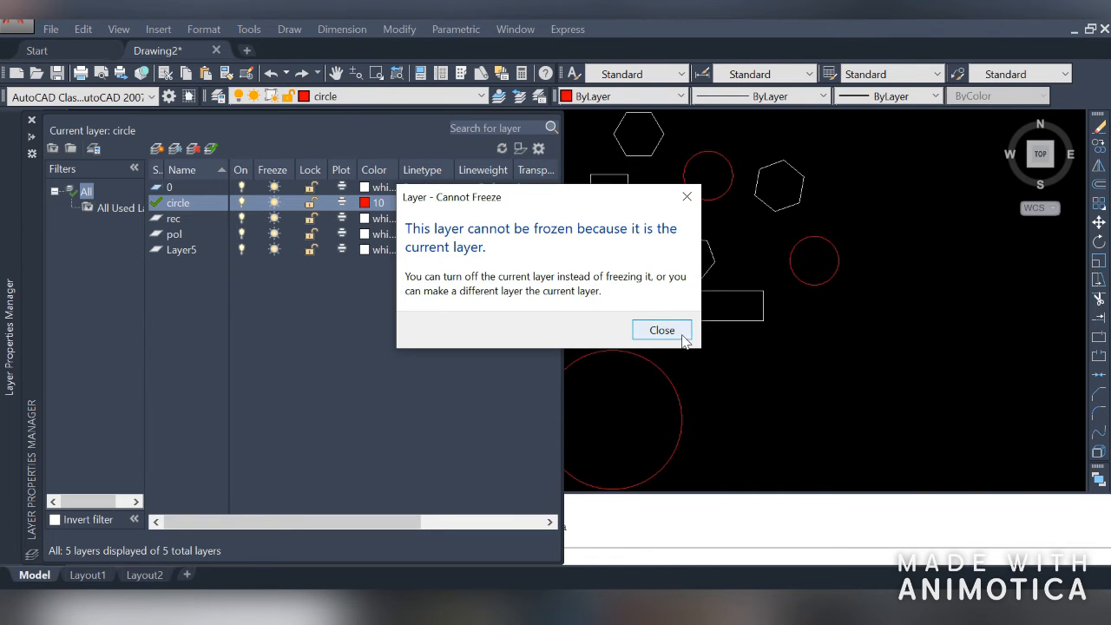
left_click(661, 330)
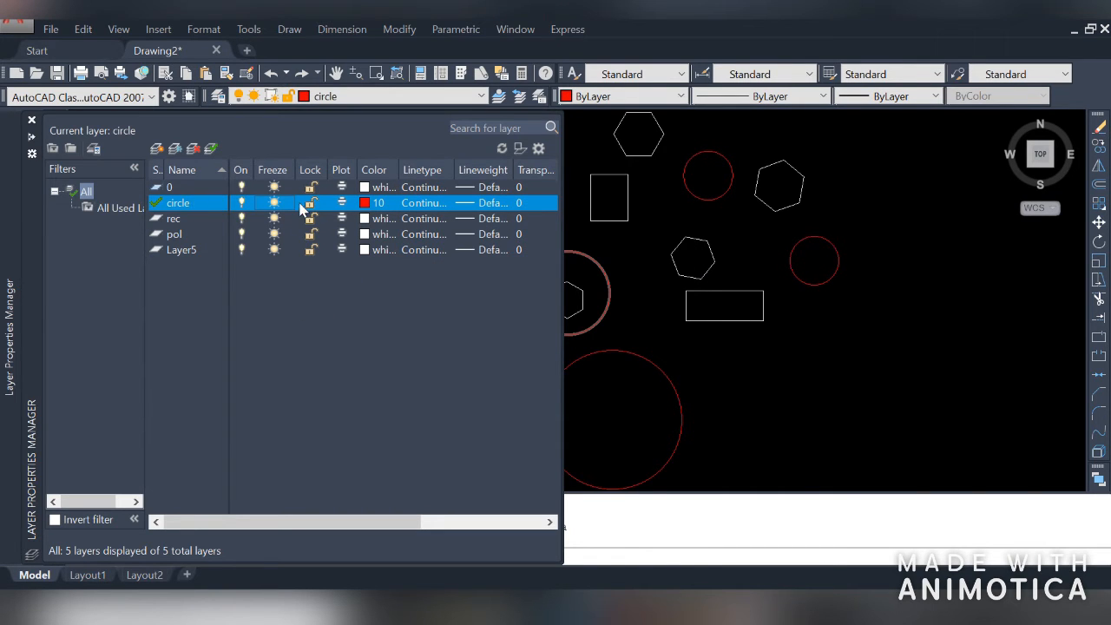
Make rec the current layer and freeze the circle layer
left_click(177, 224)
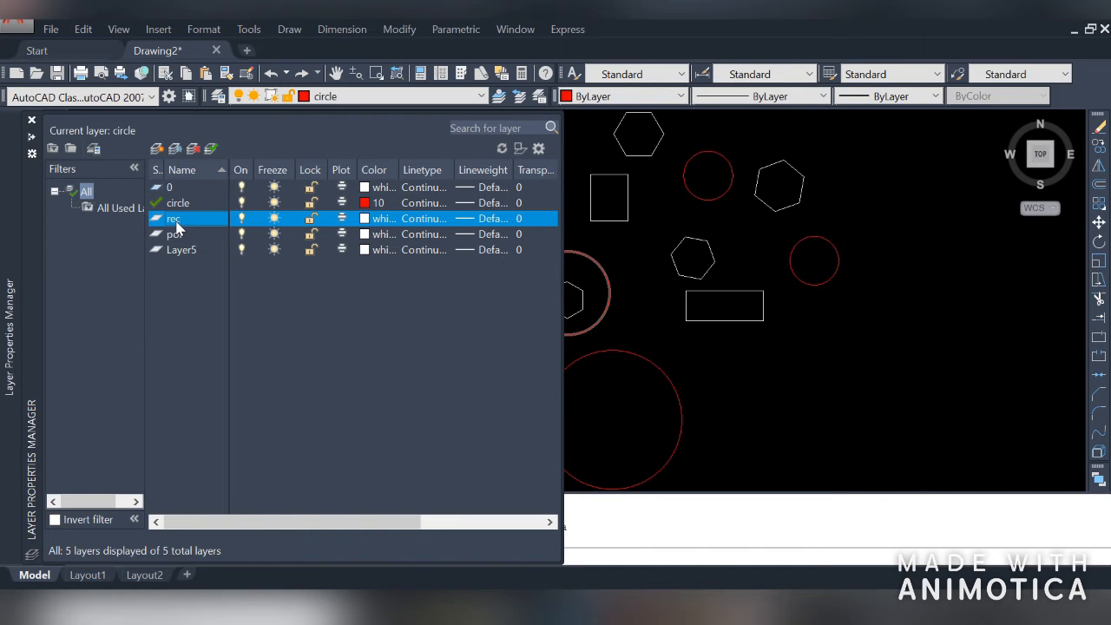
left_click(210, 148)
left_click(274, 204)
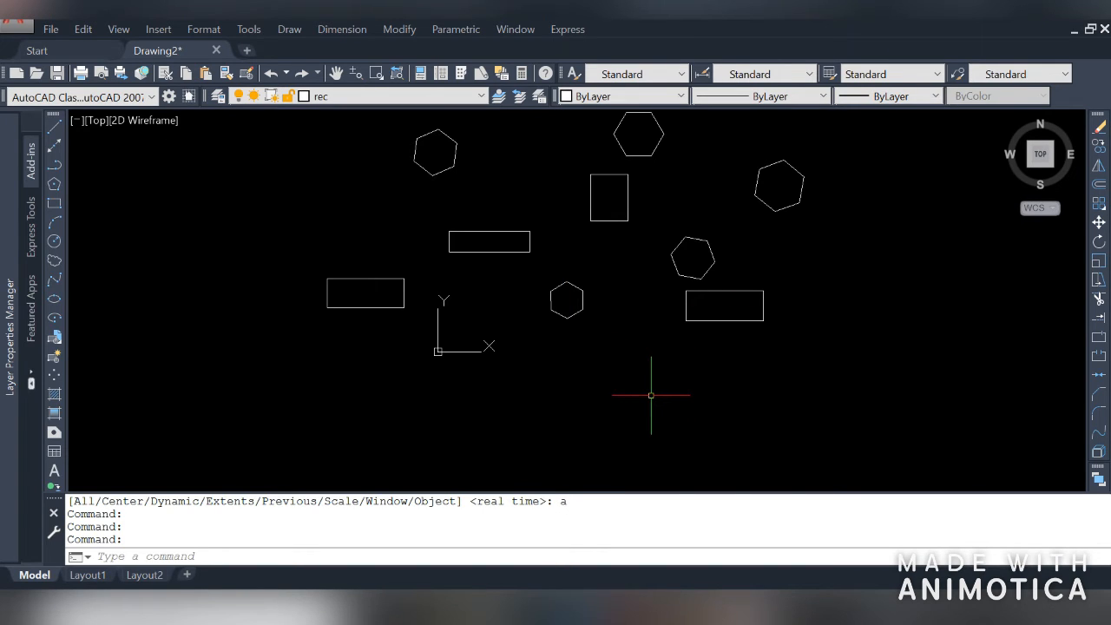
Zoom to show all objects and lock the pol layer
type("z")
key("space")
type("a")
key("space")
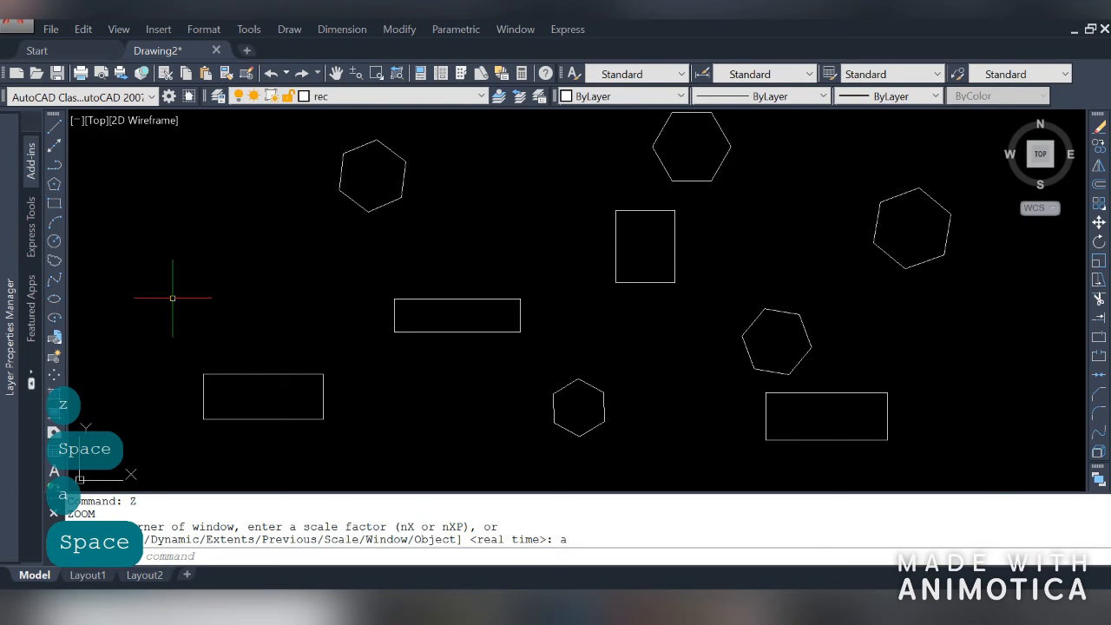
mouse_move(9, 351)
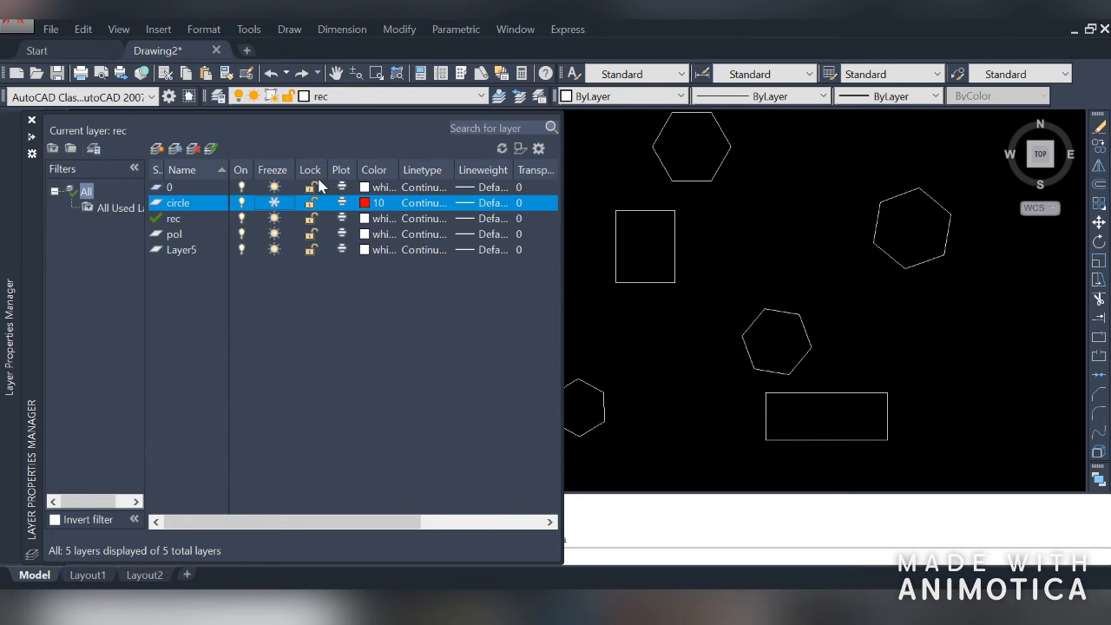
left_click(310, 235)
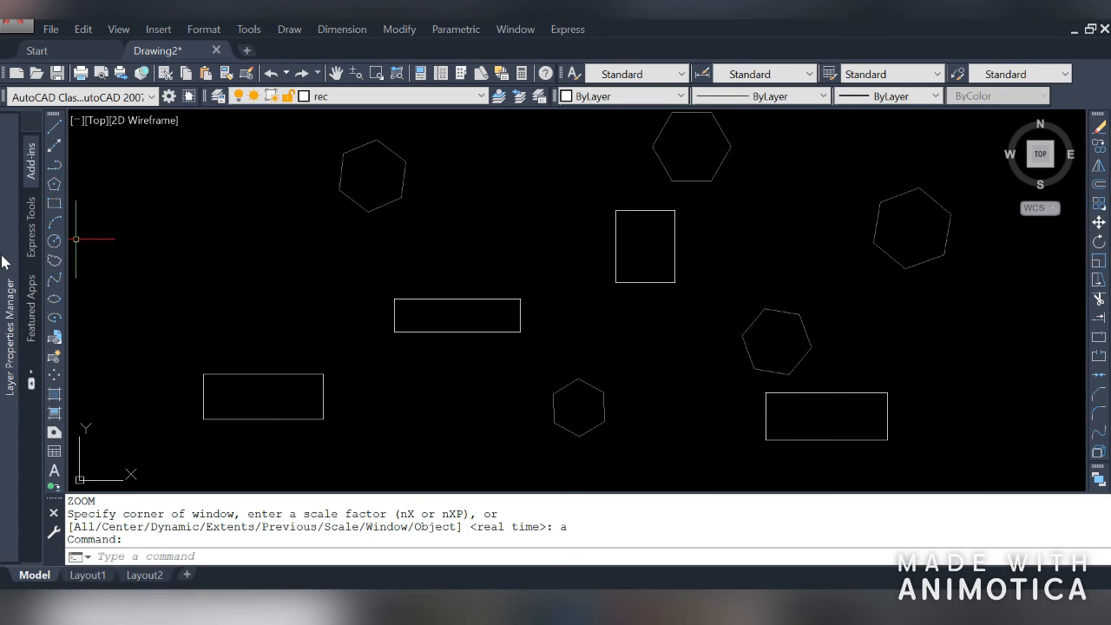
Set the rec layer's colour to index colour 90 (green)
mouse_move(7, 261)
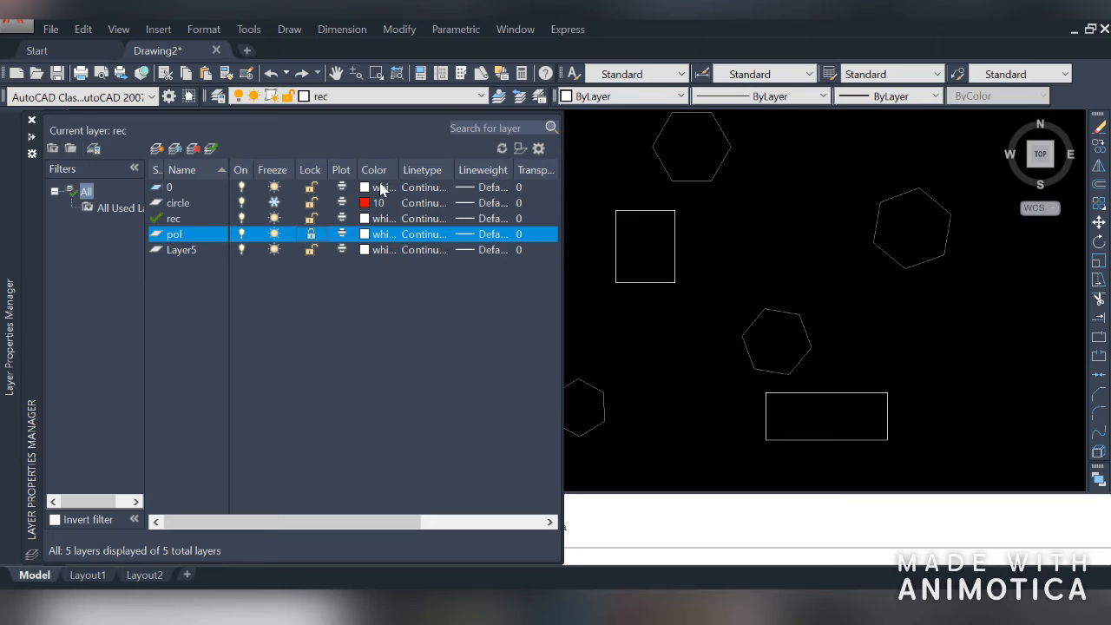
left_click(383, 225)
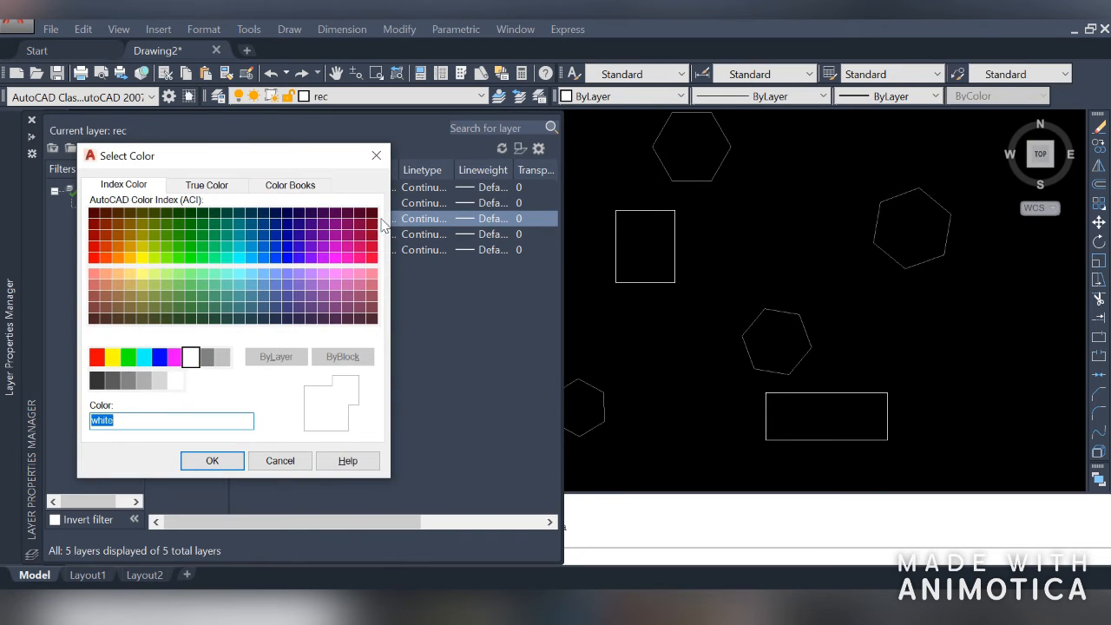
left_click(189, 259)
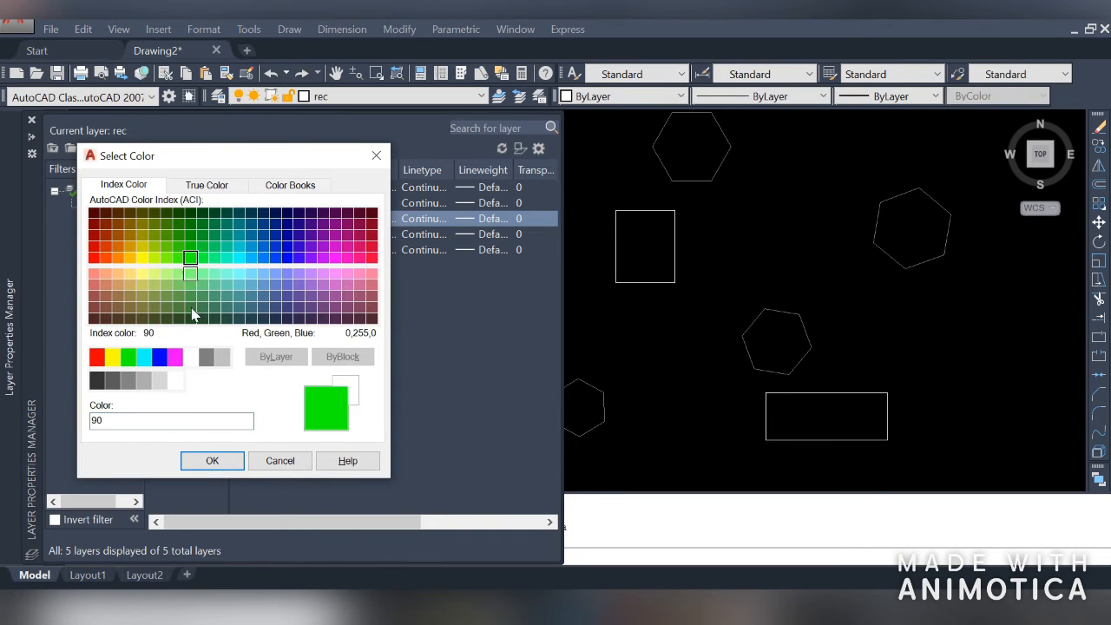
left_click(213, 461)
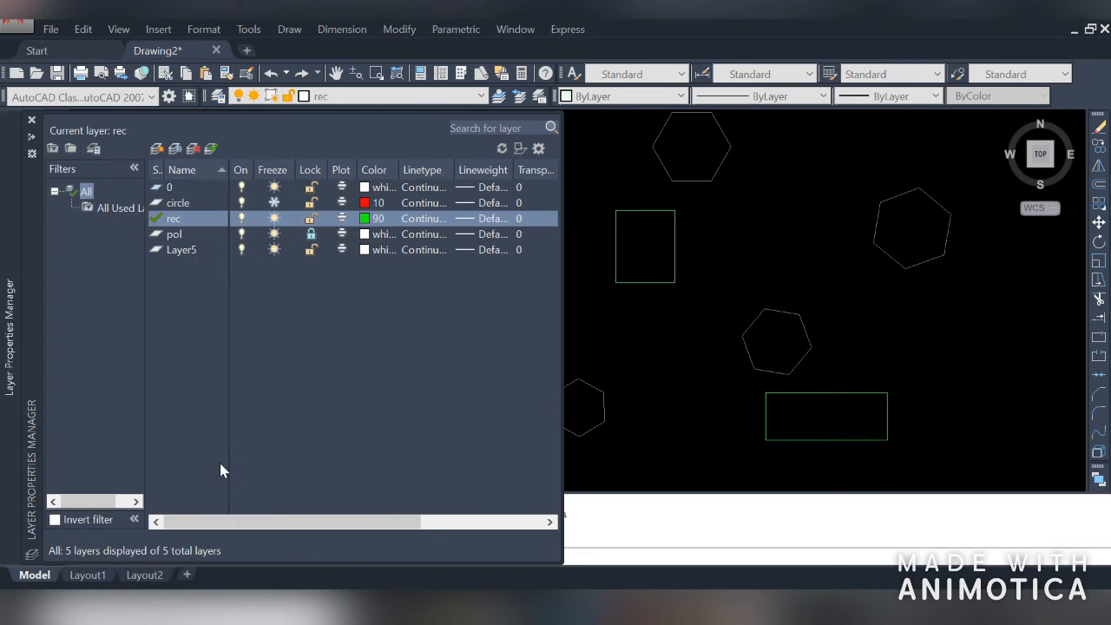
Set the pol layer's colour to index colour 172 (blue)
left_click(374, 241)
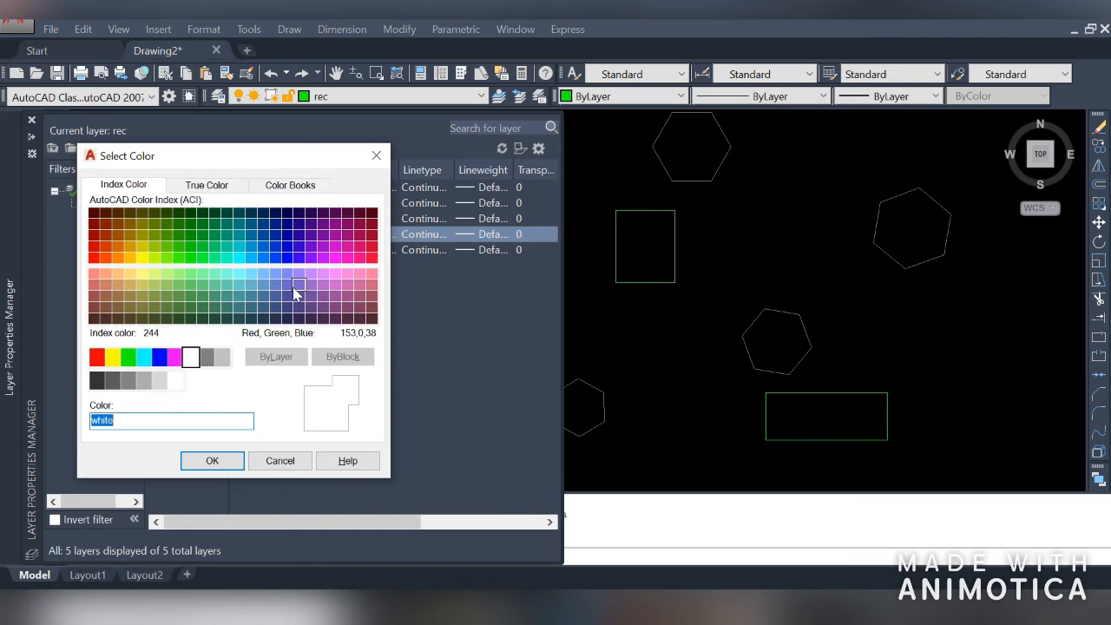
left_click(287, 247)
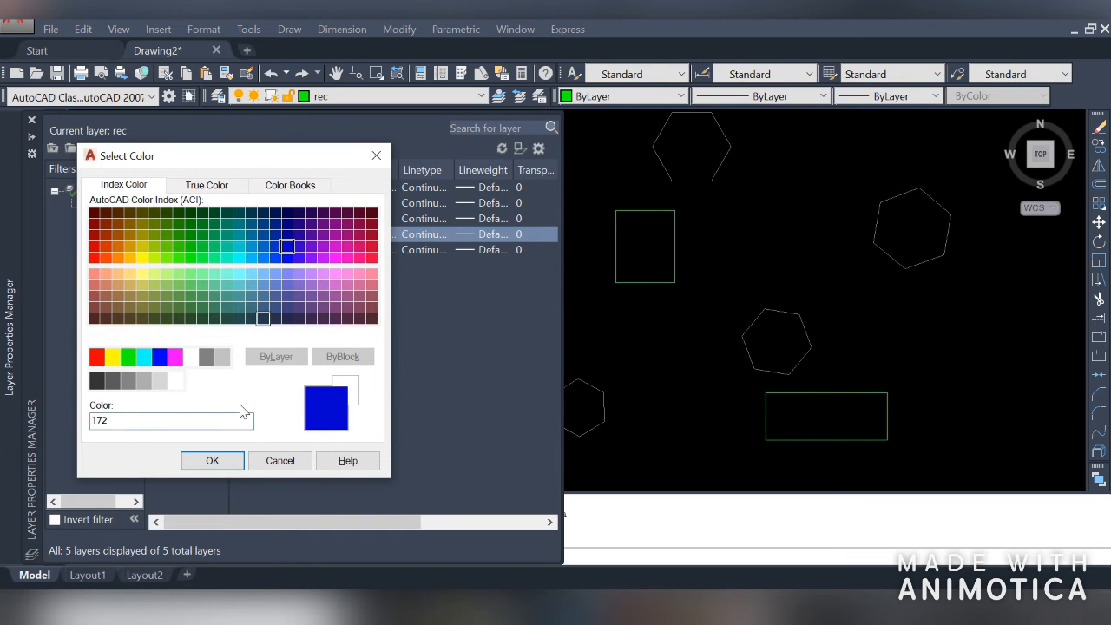
left_click(241, 465)
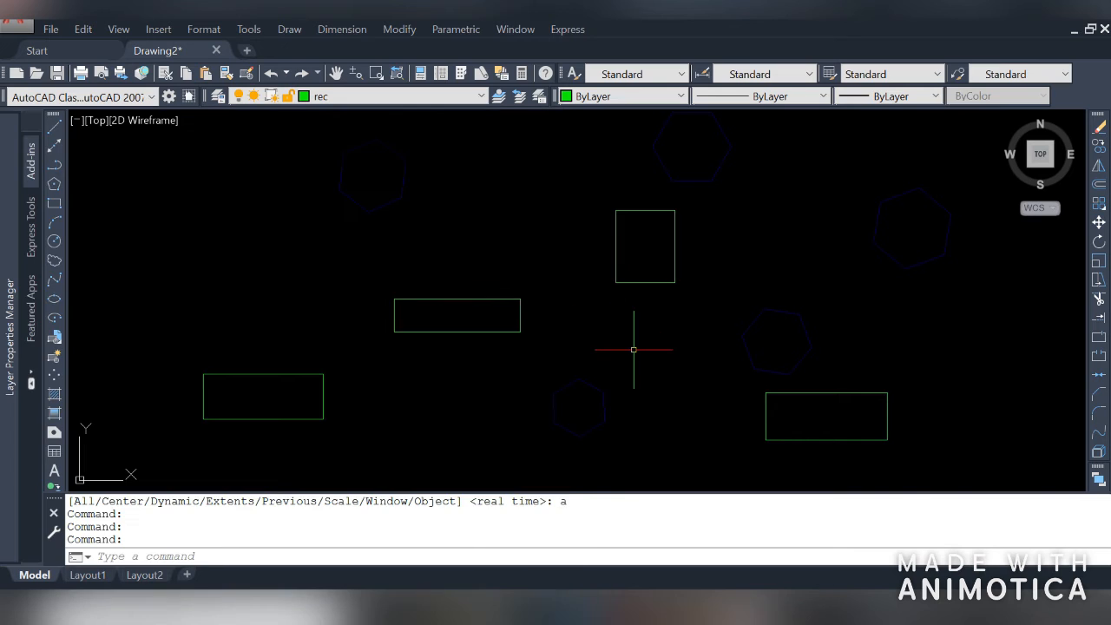
Zoom to show all objects and thaw the circle layer
type("z")
key("space")
type("a")
key("space")
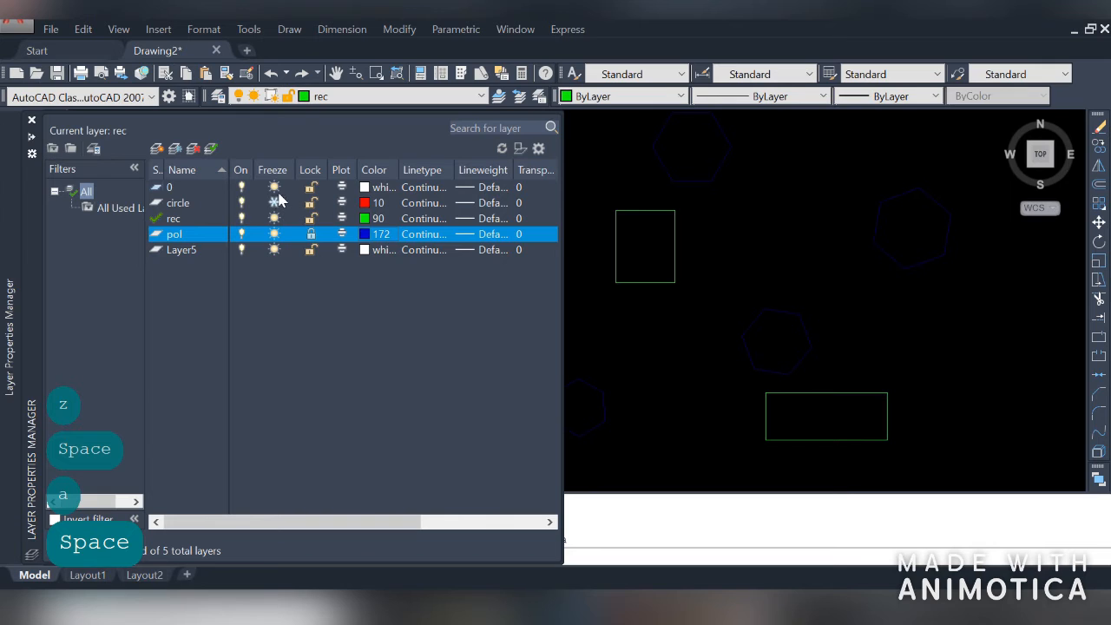
left_click(277, 200)
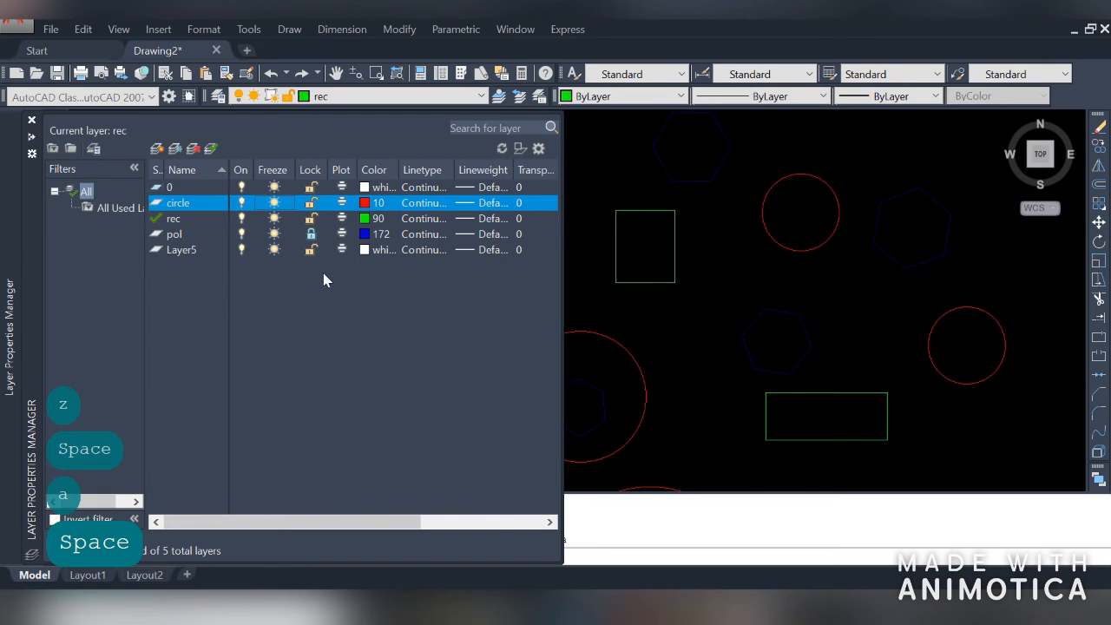
Load the CENTER linetype and assign it to the rec layer
mouse_move(12, 291)
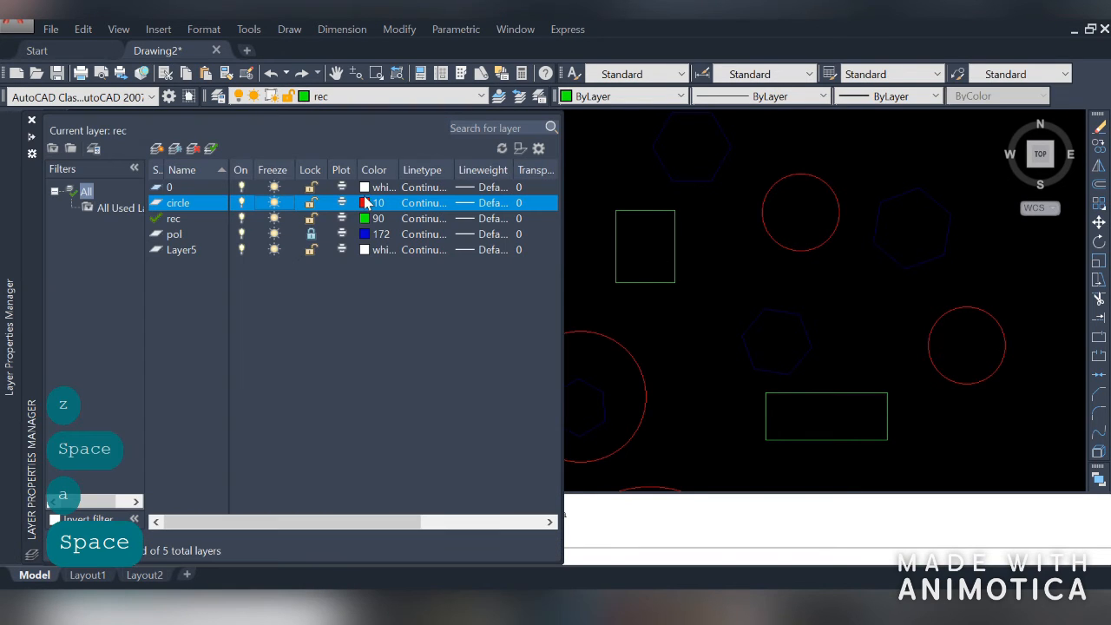
left_click(424, 222)
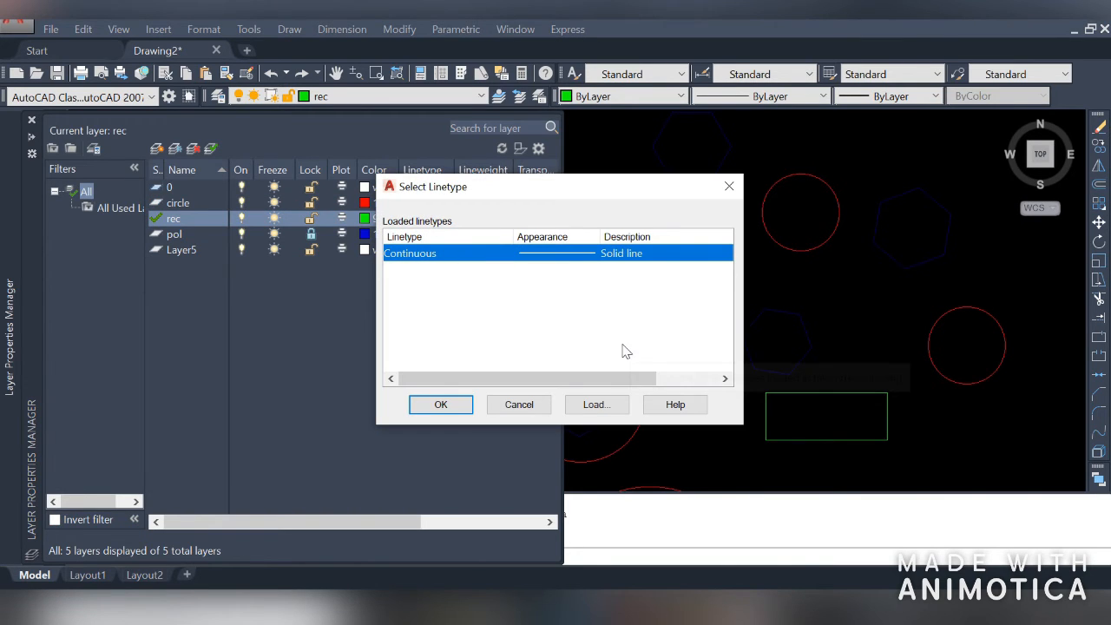
left_click(598, 406)
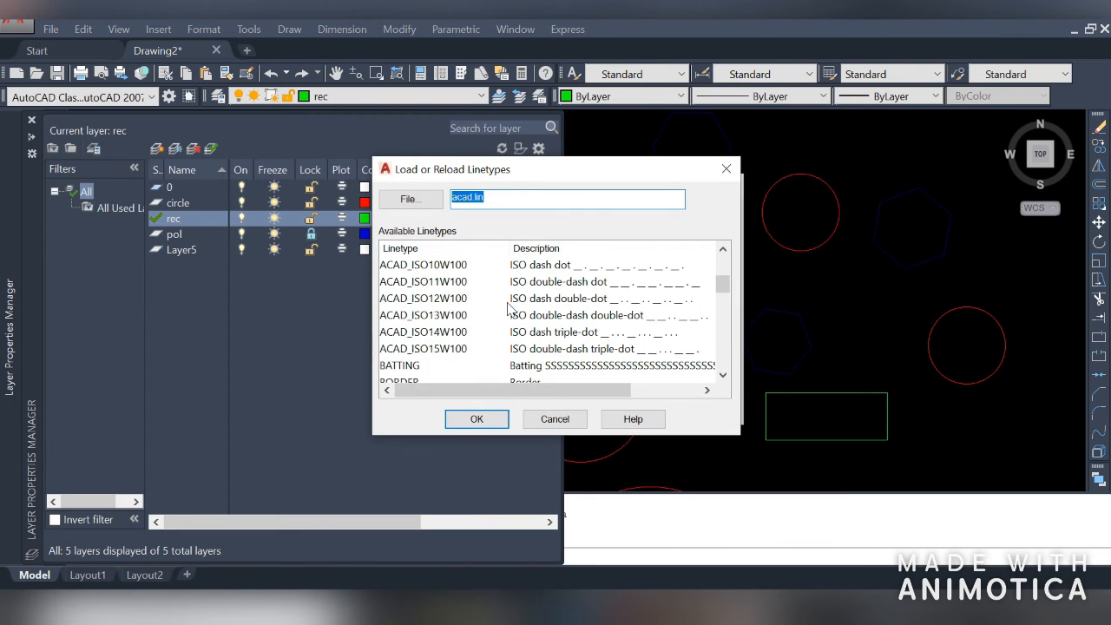
scroll(508, 308, "down", 10)
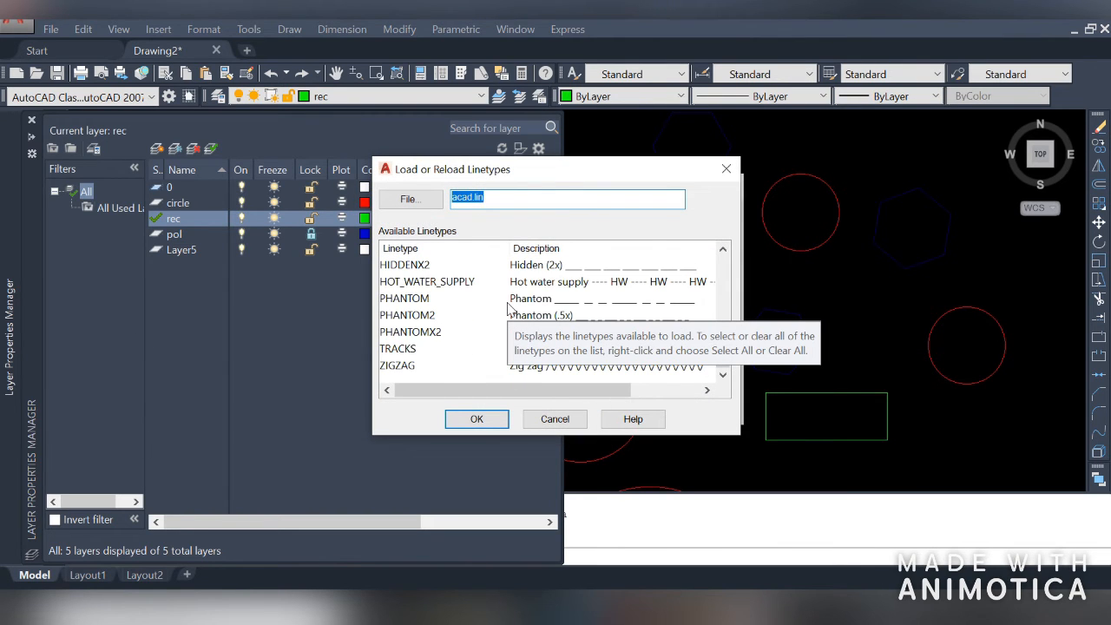
scroll(508, 309, "up", 9)
scroll(508, 308, "down", 2)
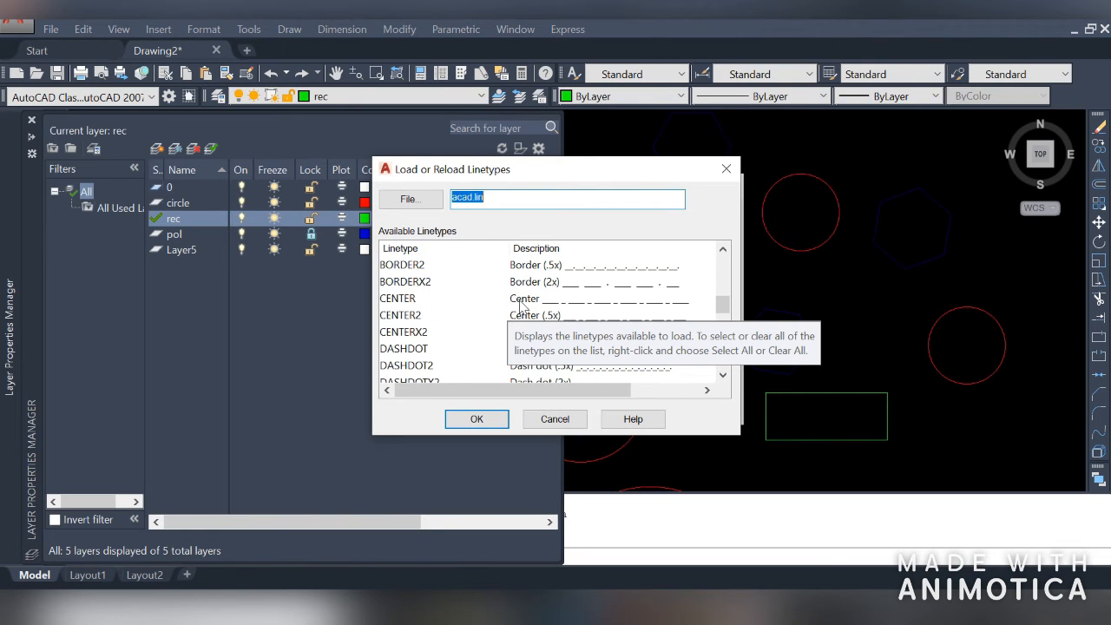
left_click(521, 299)
left_click(477, 418)
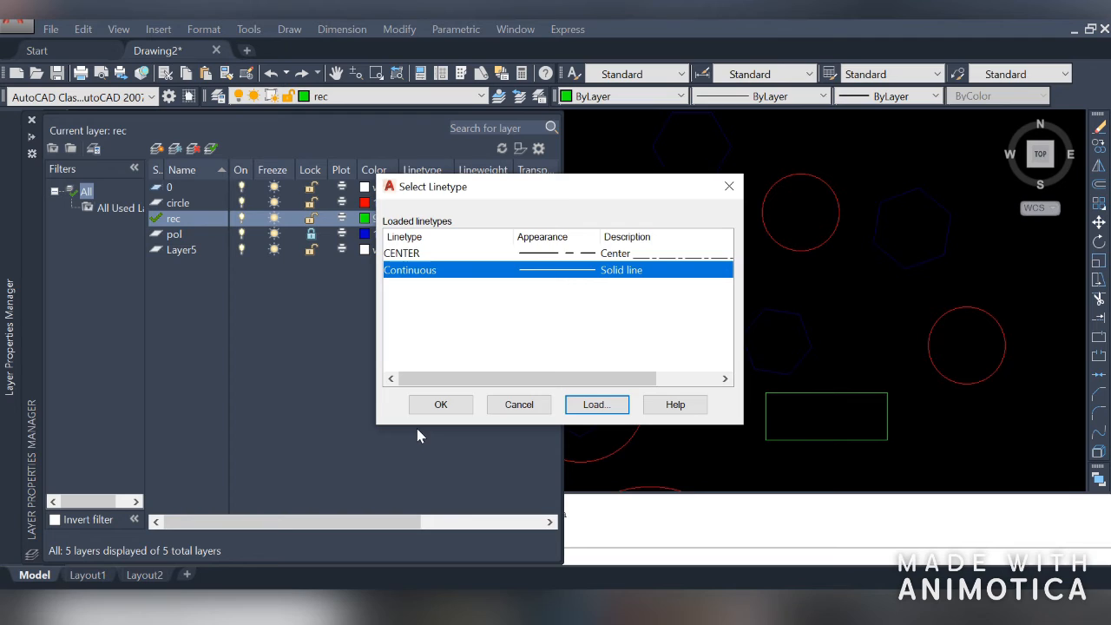
left_click(482, 254)
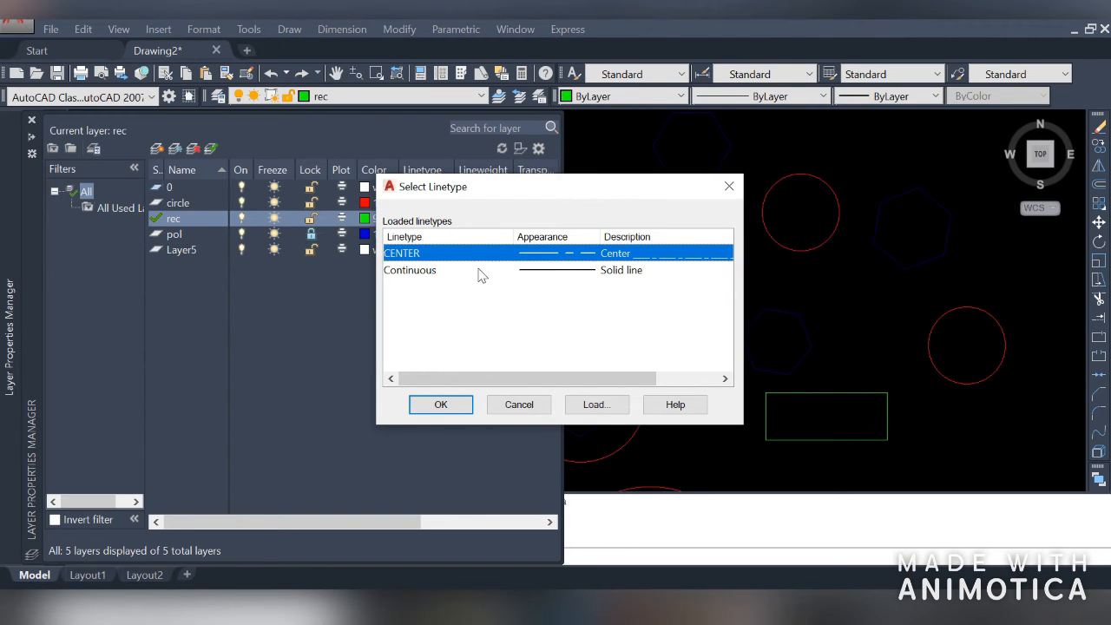
left_click(441, 405)
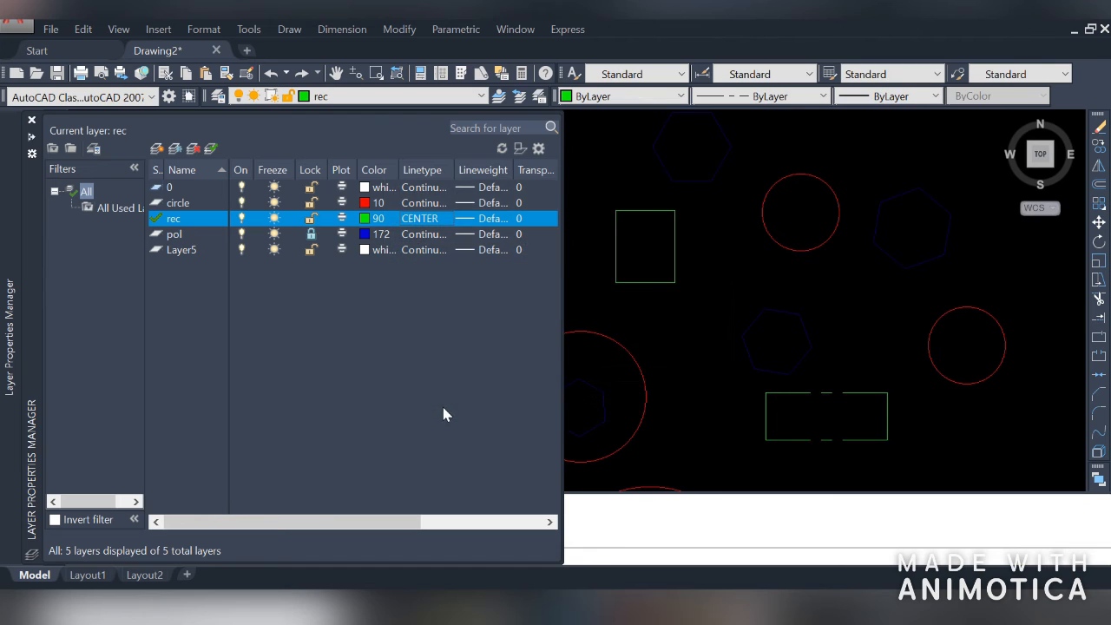
left_click(708, 388)
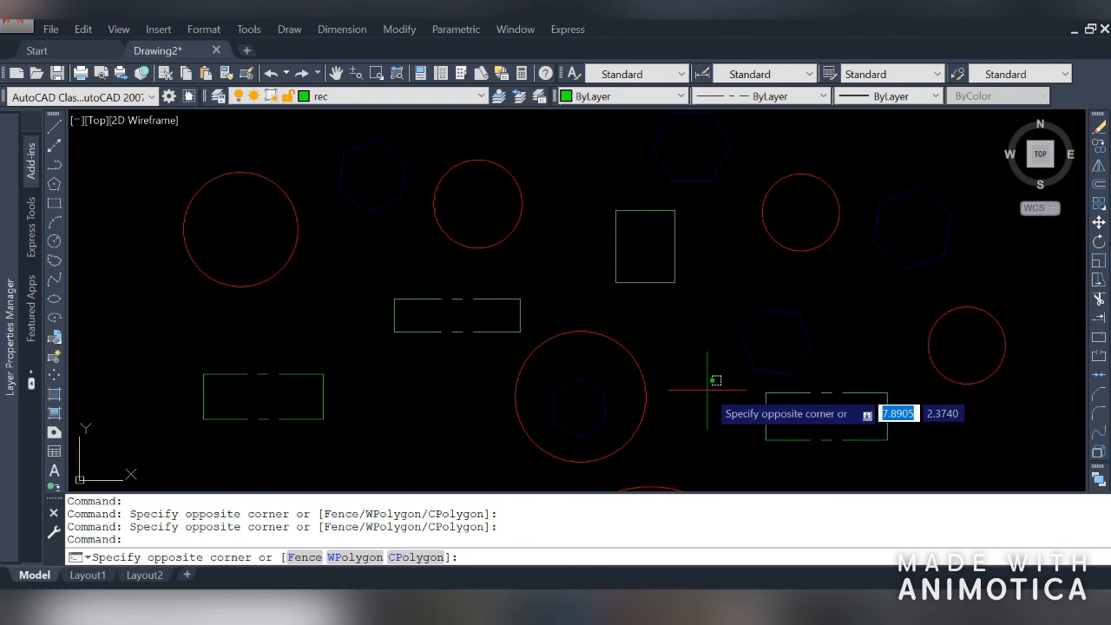
left_click(707, 389)
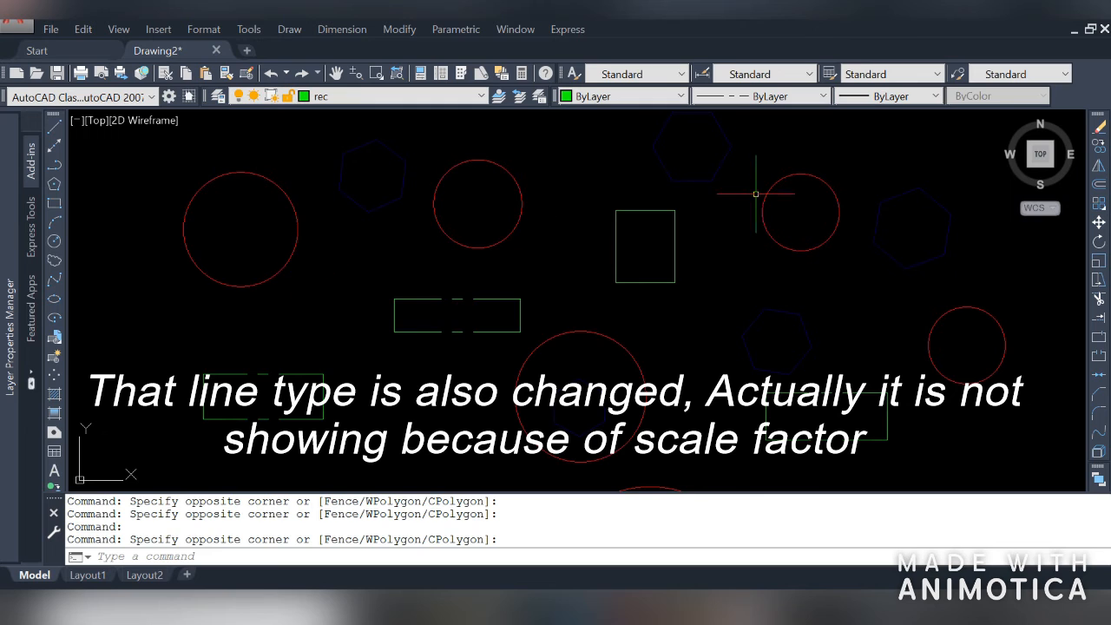
Set the circle layer's lineweight to 0.20 mm
mouse_move(2, 259)
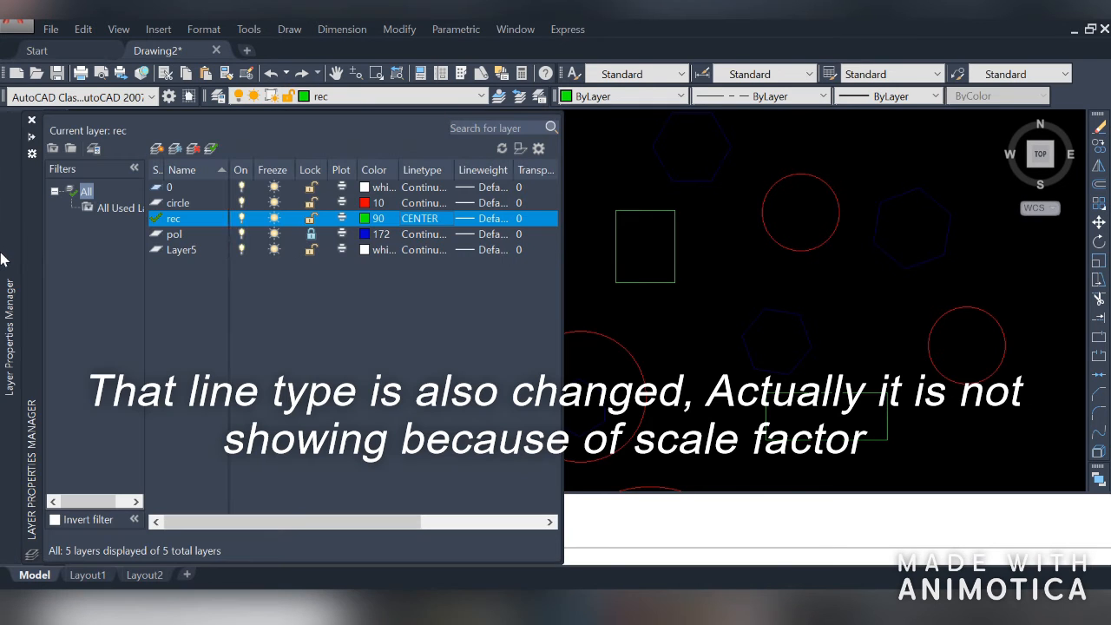
left_click(482, 171)
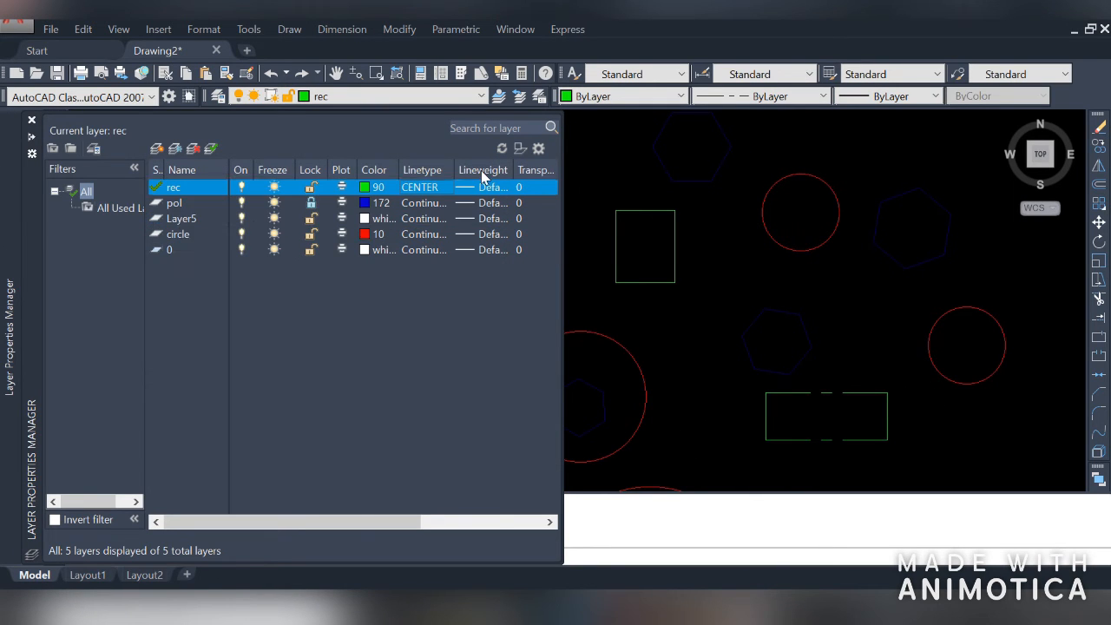
left_click(478, 237)
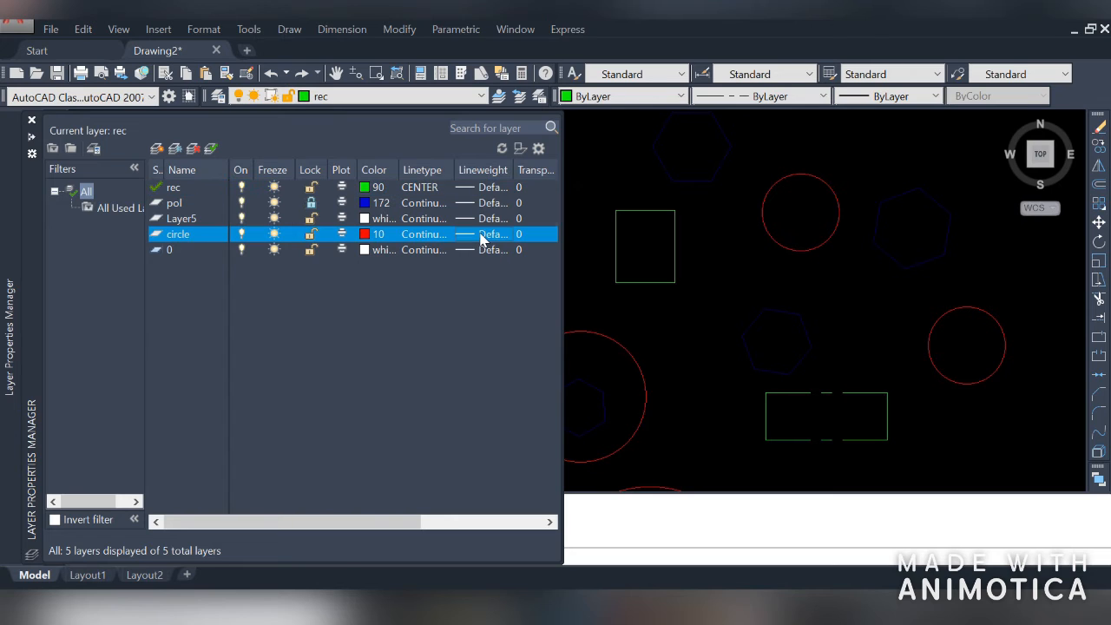
scroll(507, 241, "down", 1)
scroll(506, 241, "down", 5)
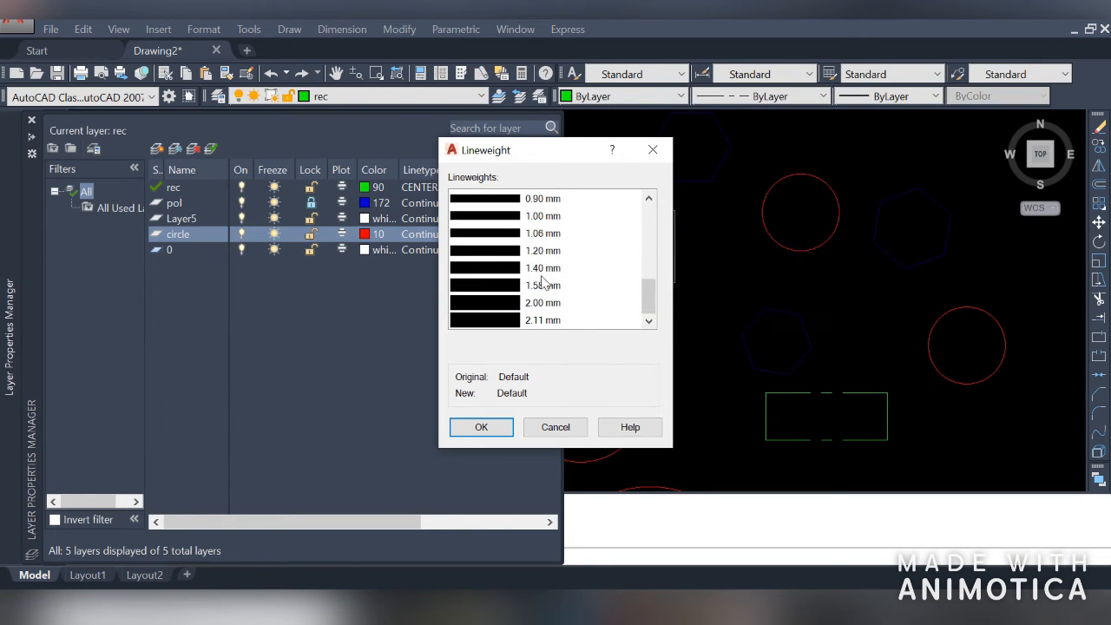
scroll(519, 319, "up", 1)
scroll(519, 319, "up", 5)
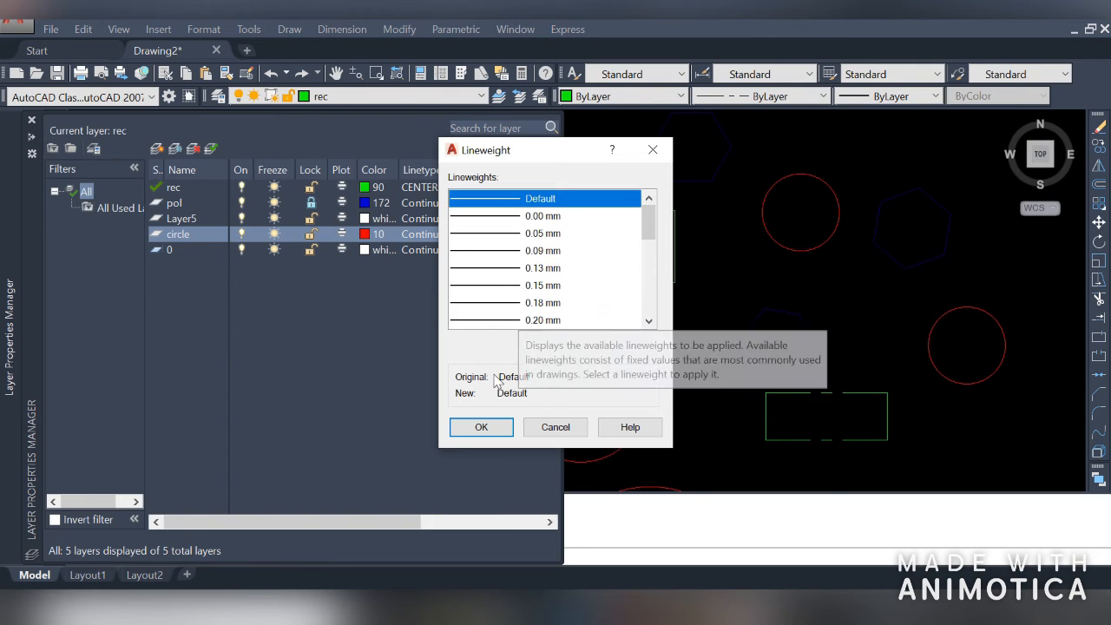
left_click(507, 320)
left_click(493, 430)
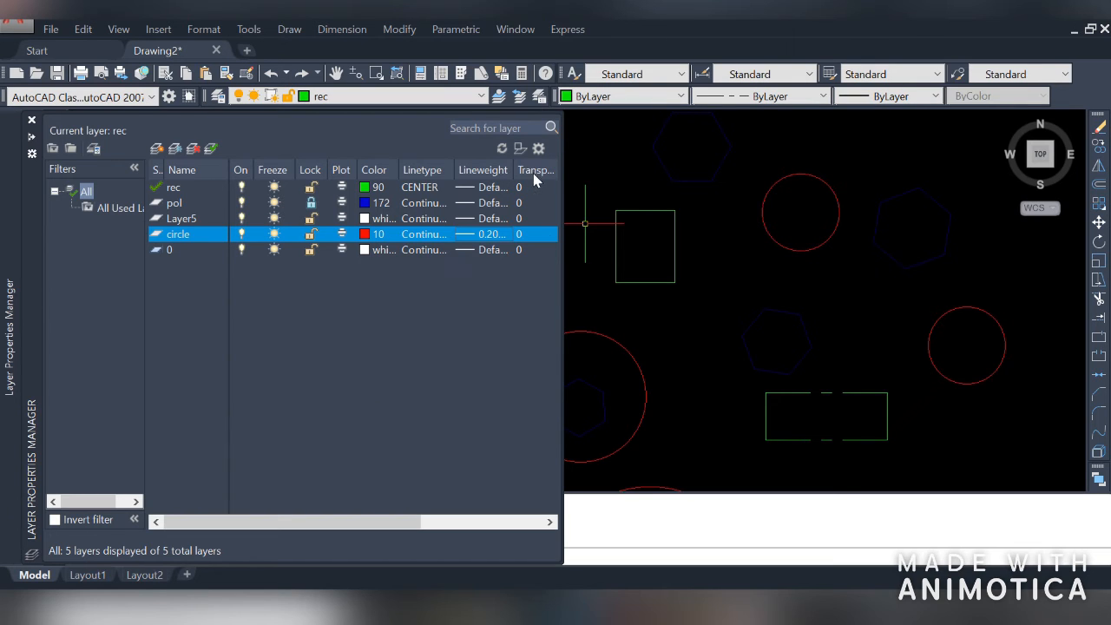
Open the rec layer's transparency setting and close it keeping the value 0
left_click_drag(367, 526, 508, 539)
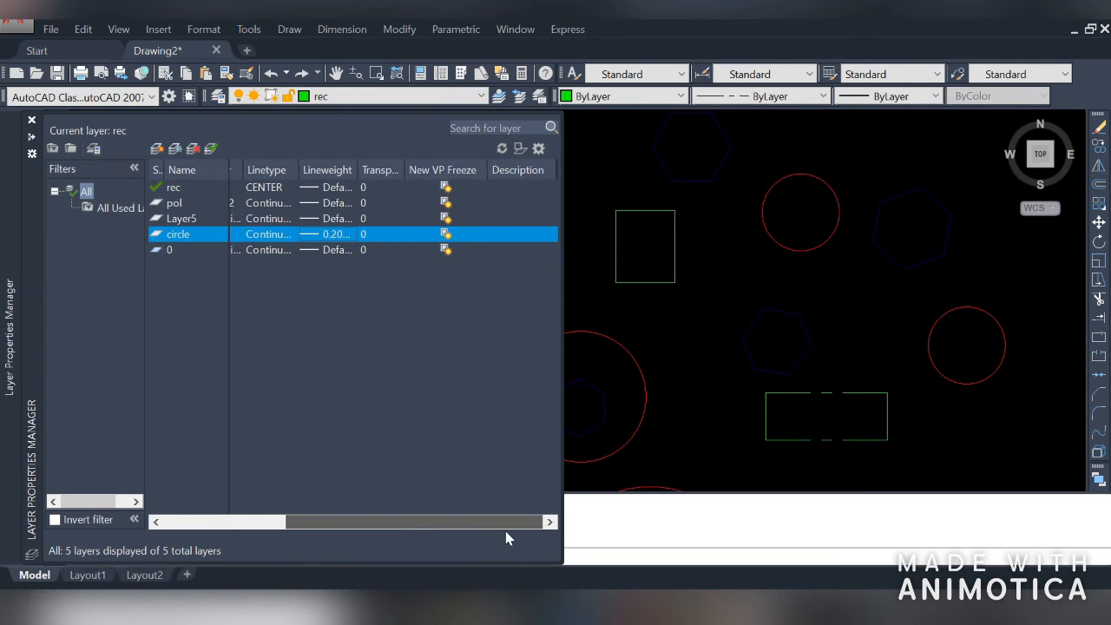
left_click(377, 175)
left_click_drag(402, 168, 433, 170)
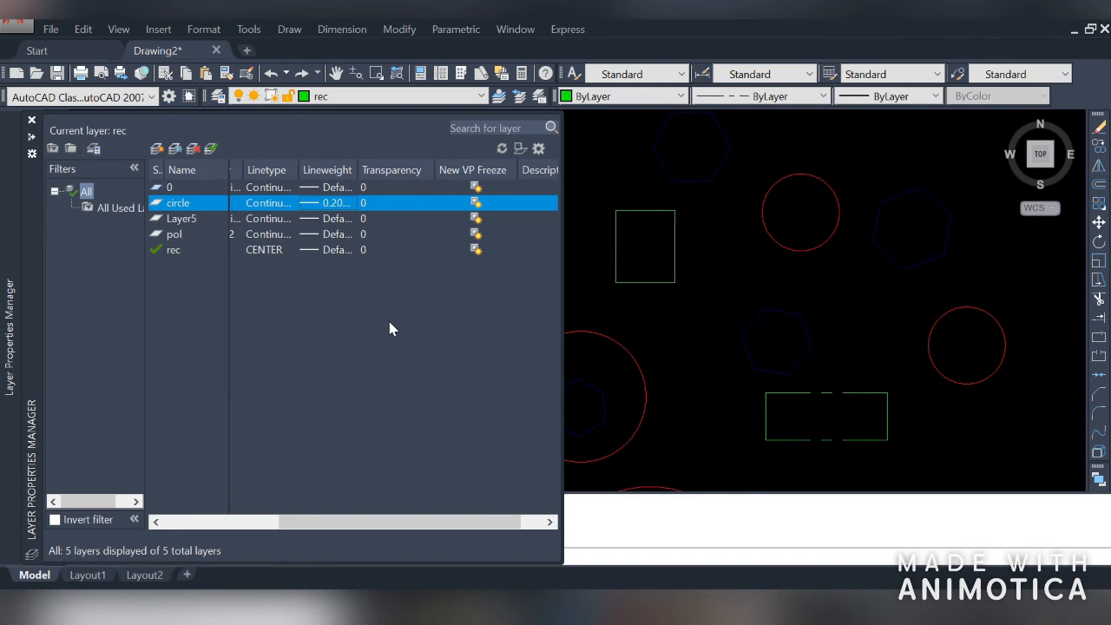
left_click(364, 250)
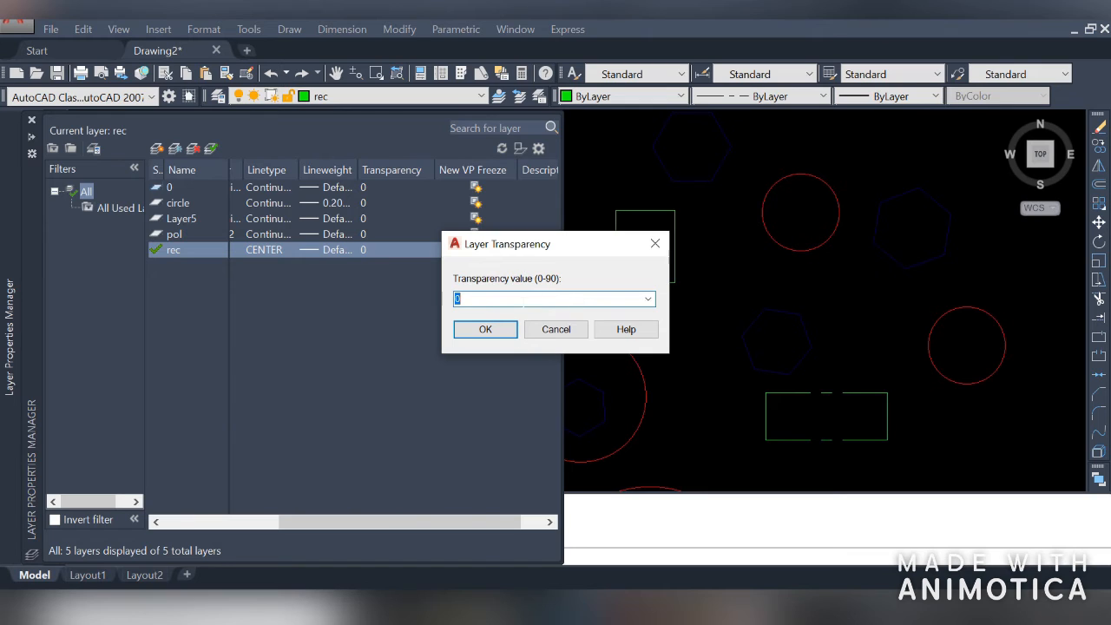
left_click(495, 331)
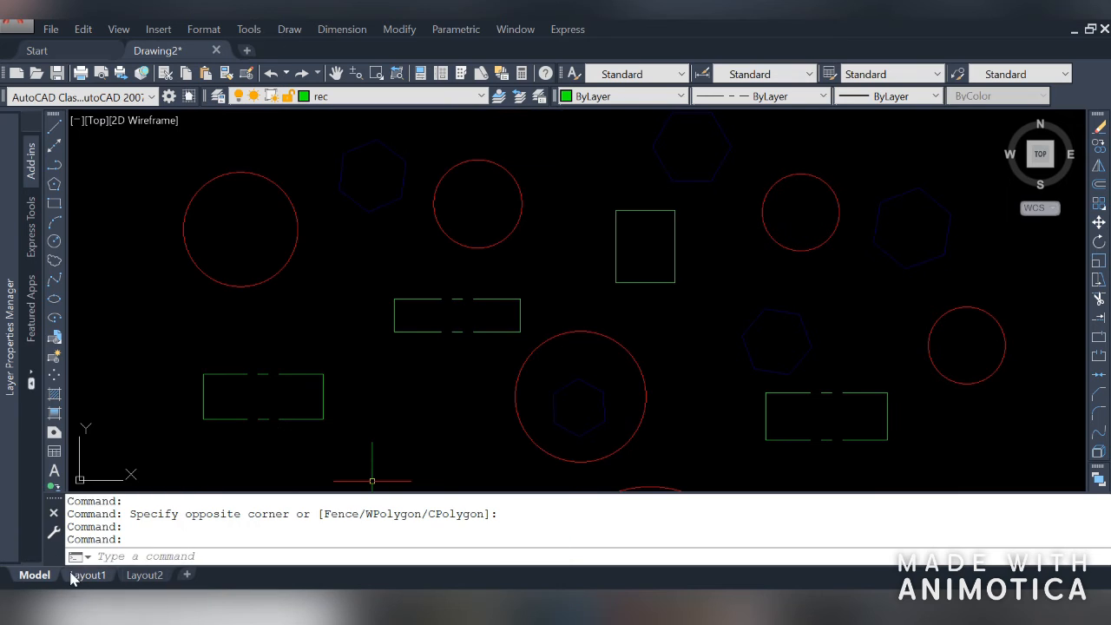
Switch to Layout1 to examine the viewport layer columns, then return to Model space
left_click(86, 578)
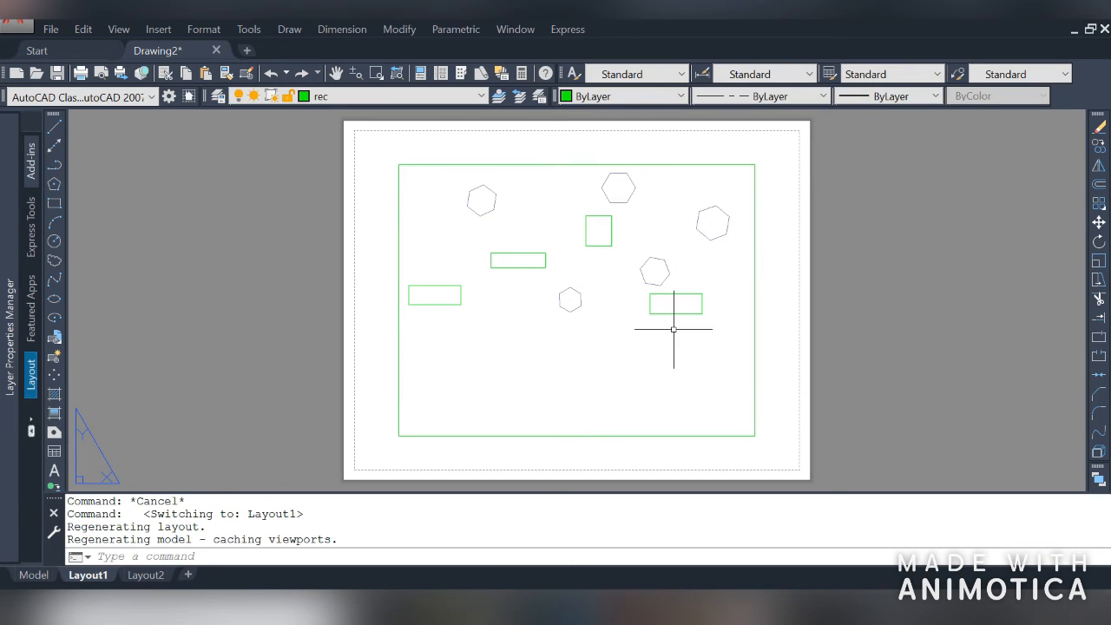
mouse_move(3, 256)
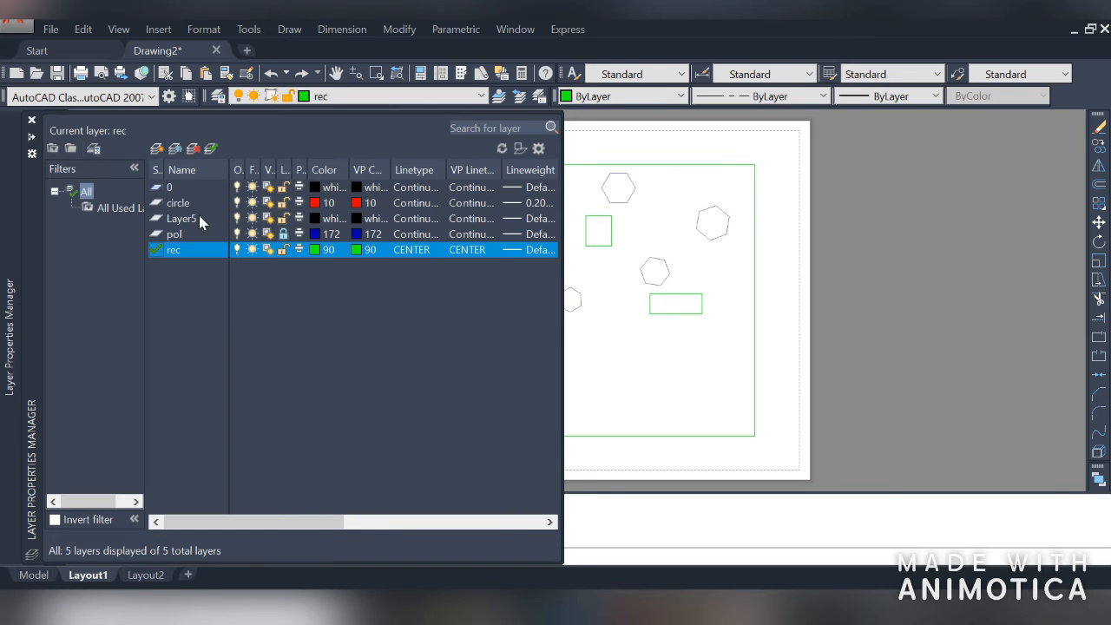
left_click_drag(306, 522, 435, 532)
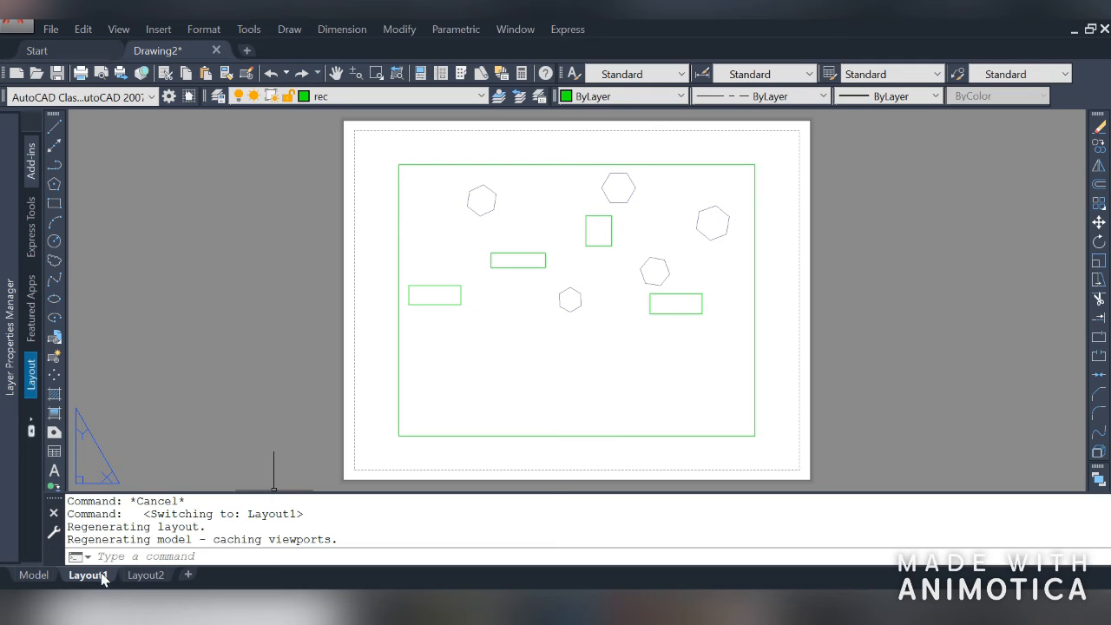
left_click(39, 577)
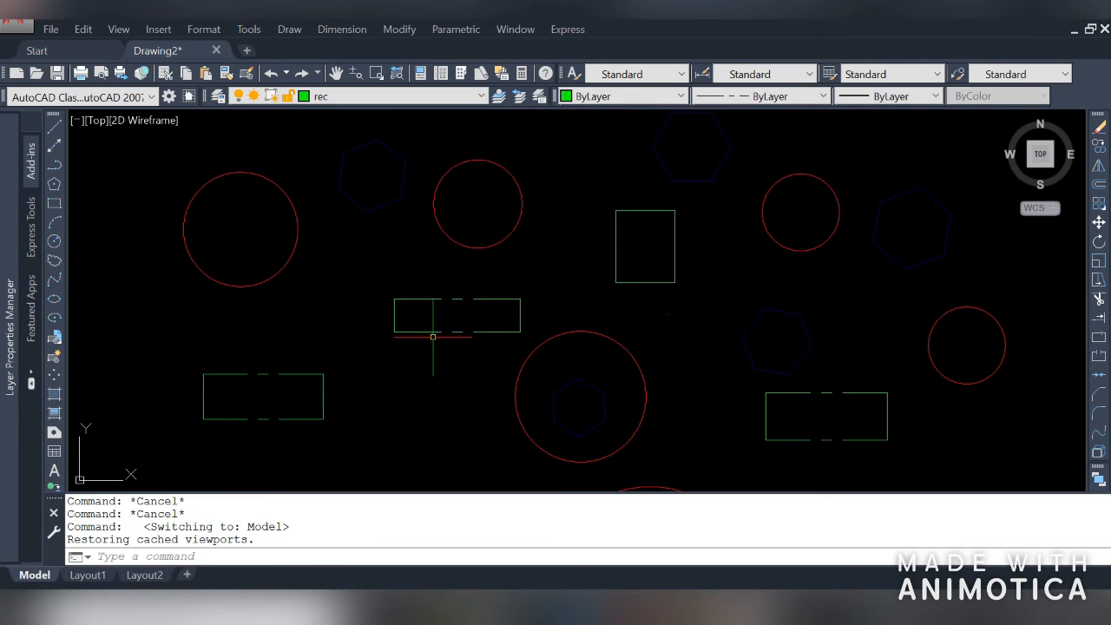
Turn off plotting for the circle layer
mouse_move(4, 304)
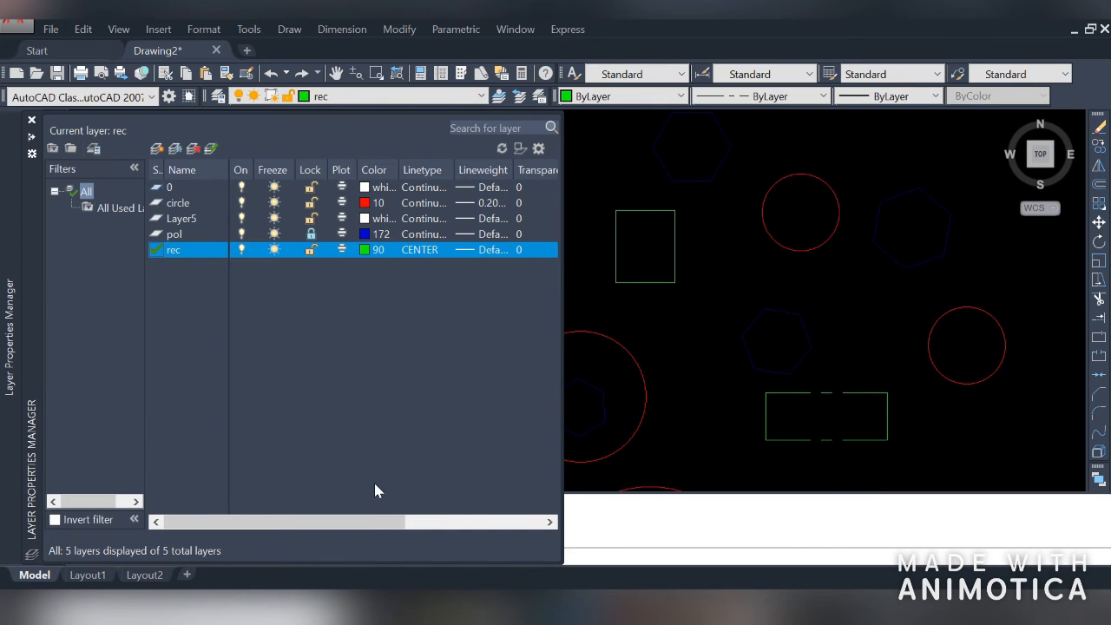
left_click_drag(371, 521, 505, 527)
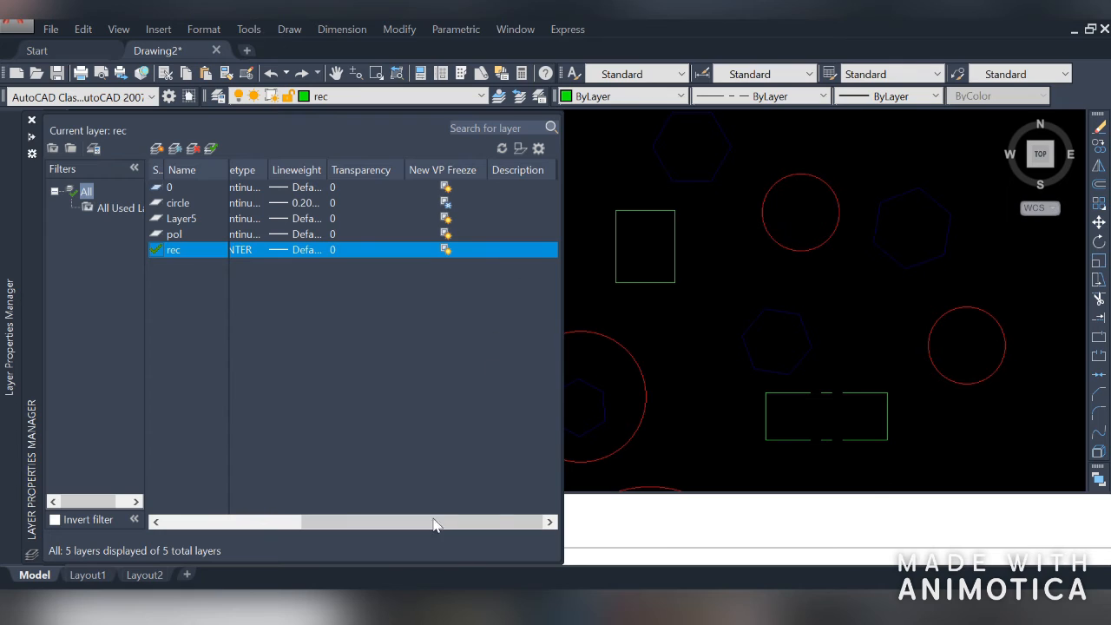
left_click_drag(345, 527, 261, 526)
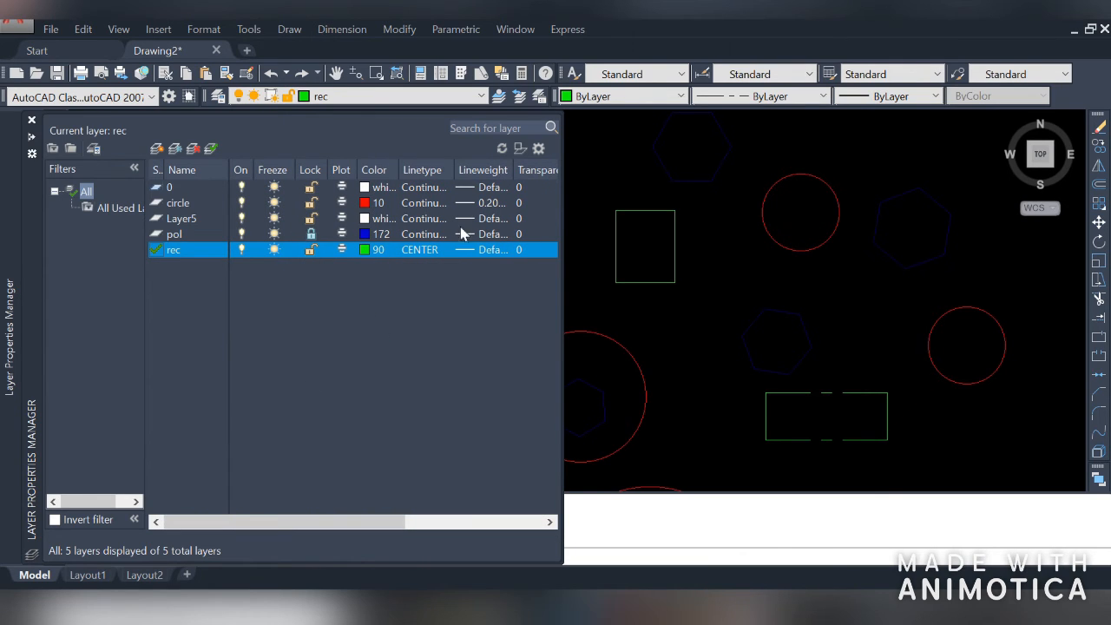
left_click(343, 203)
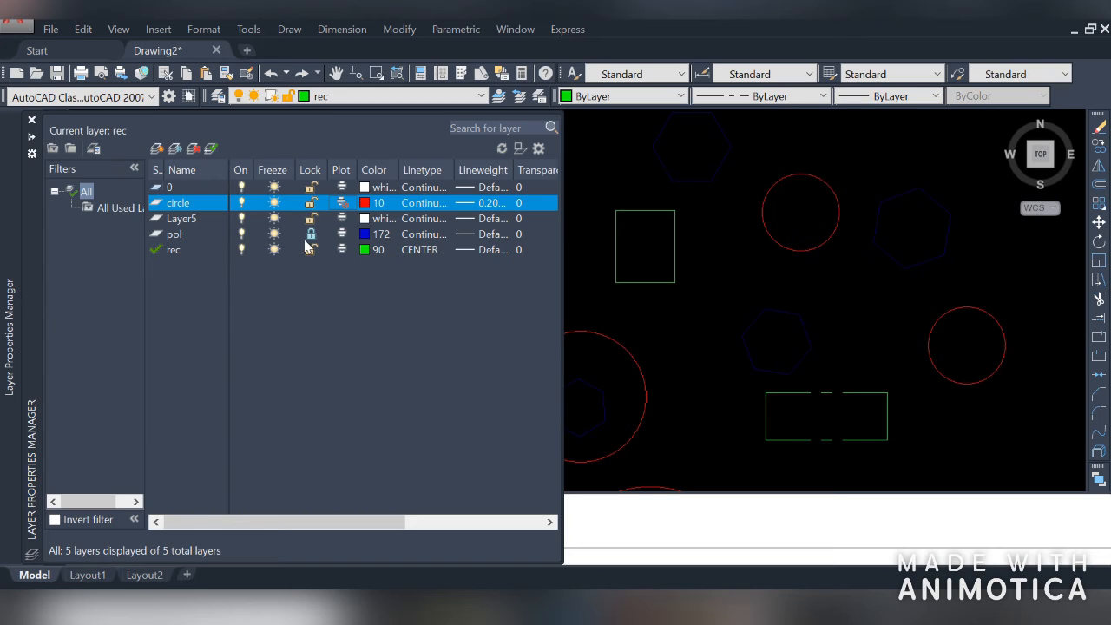
Create a layer properties filter named on that shows only layers switched on
left_click(53, 148)
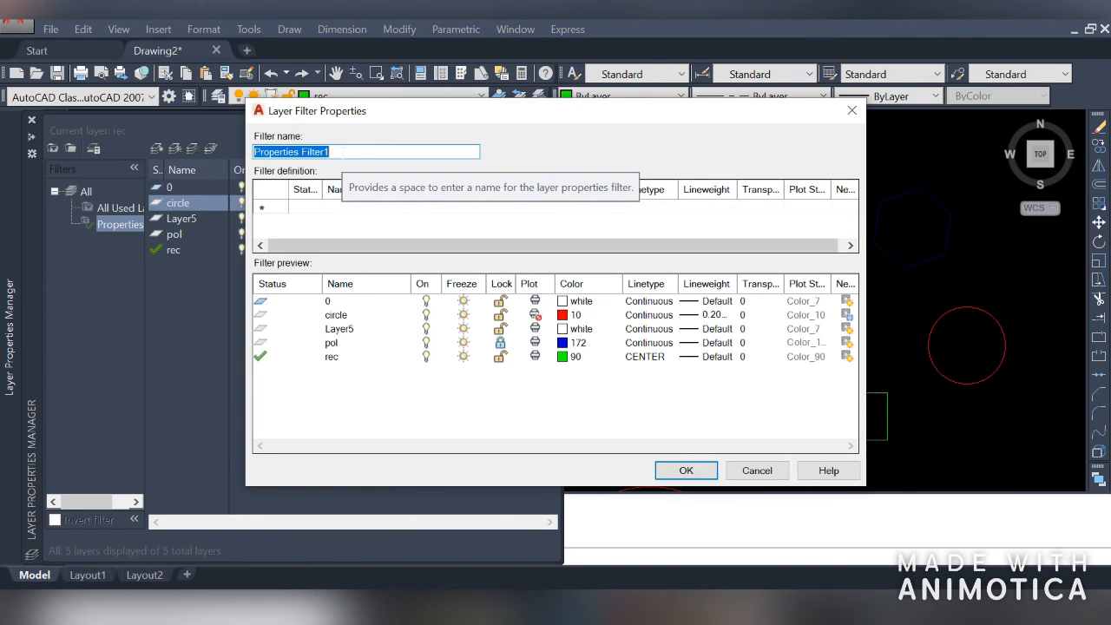
type("on")
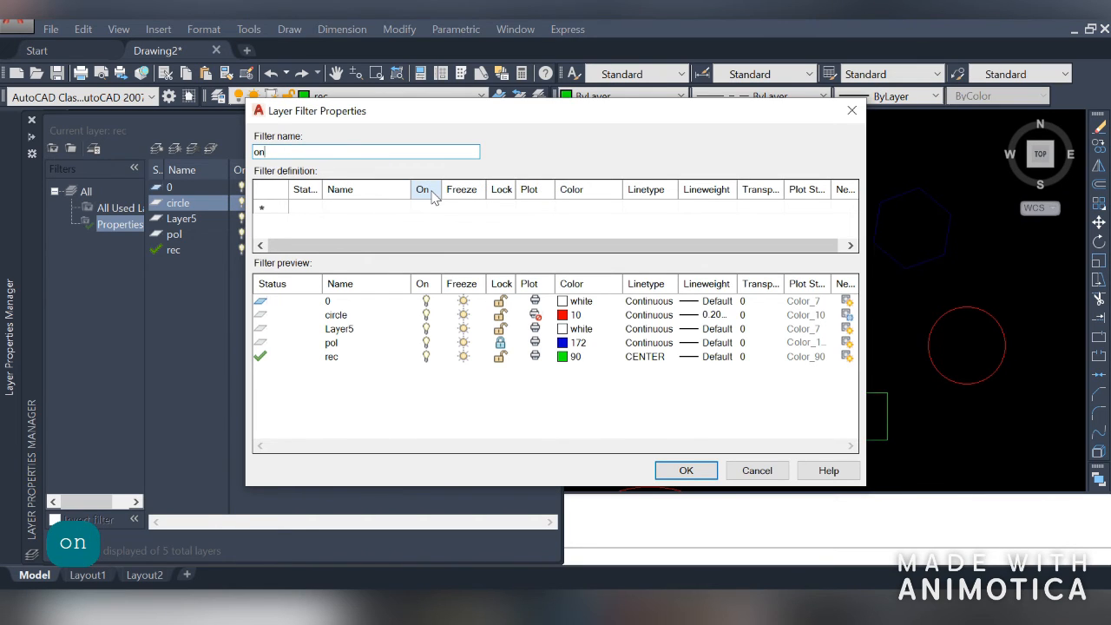
left_click(266, 210)
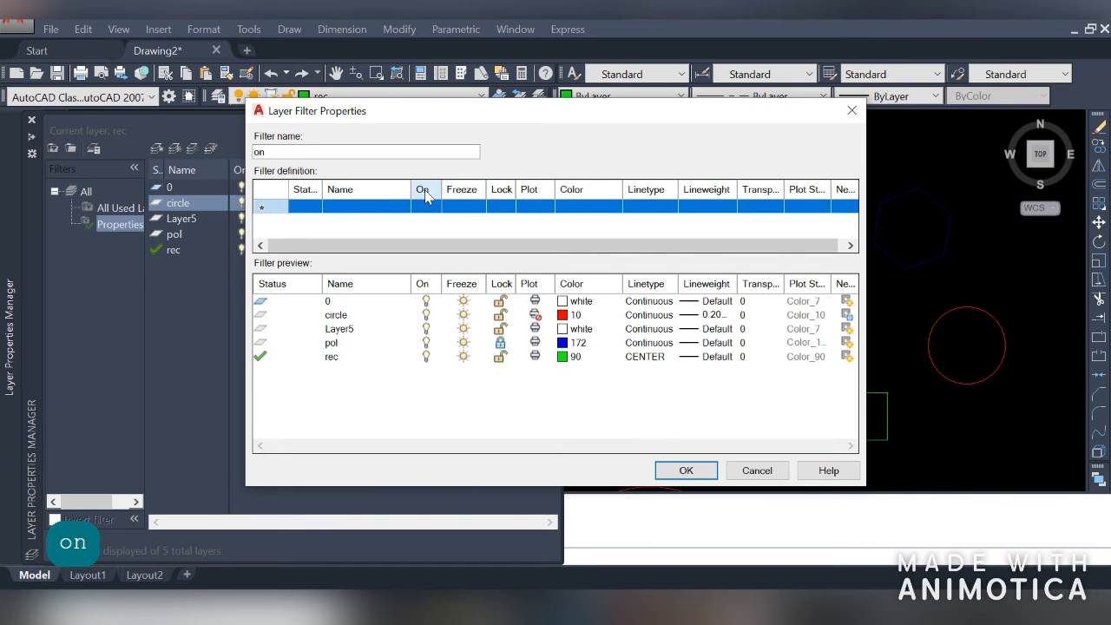
left_click(428, 213)
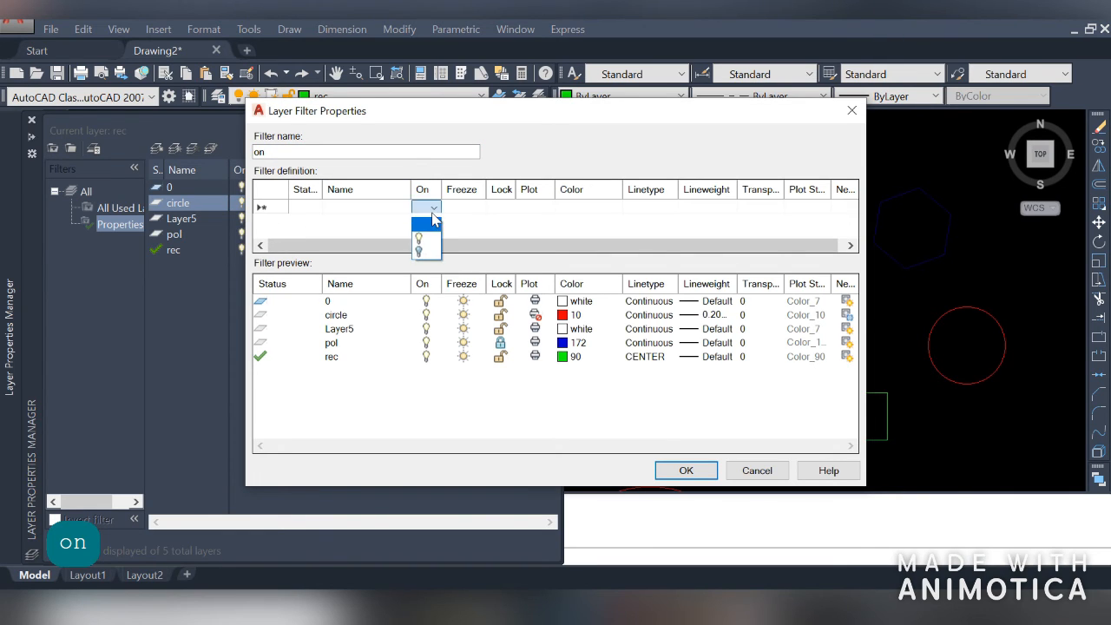
left_click(427, 238)
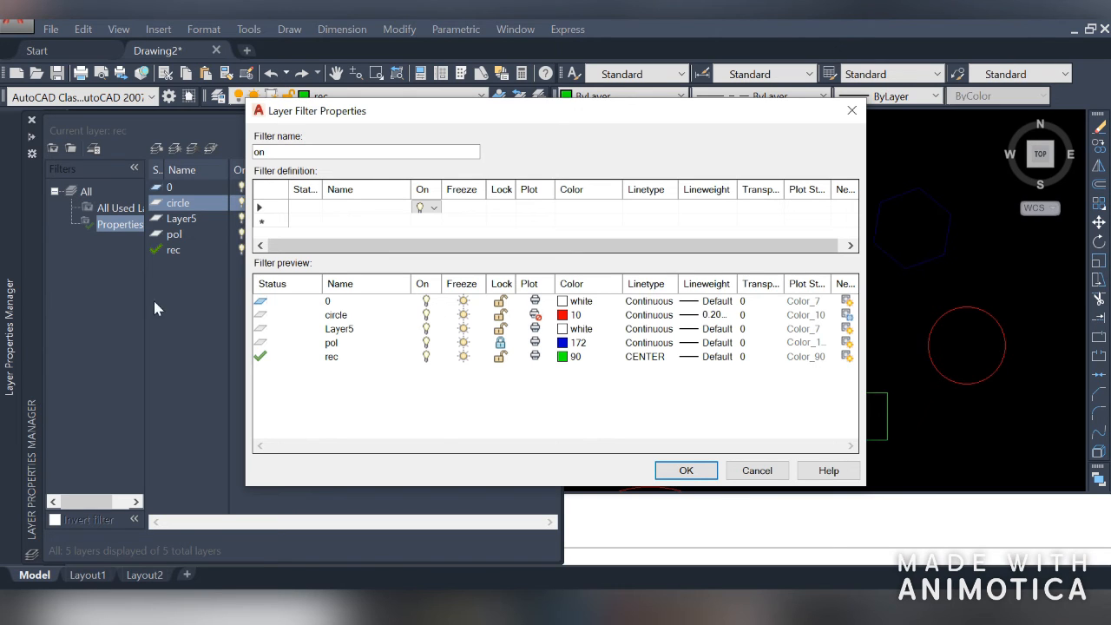
left_click(683, 470)
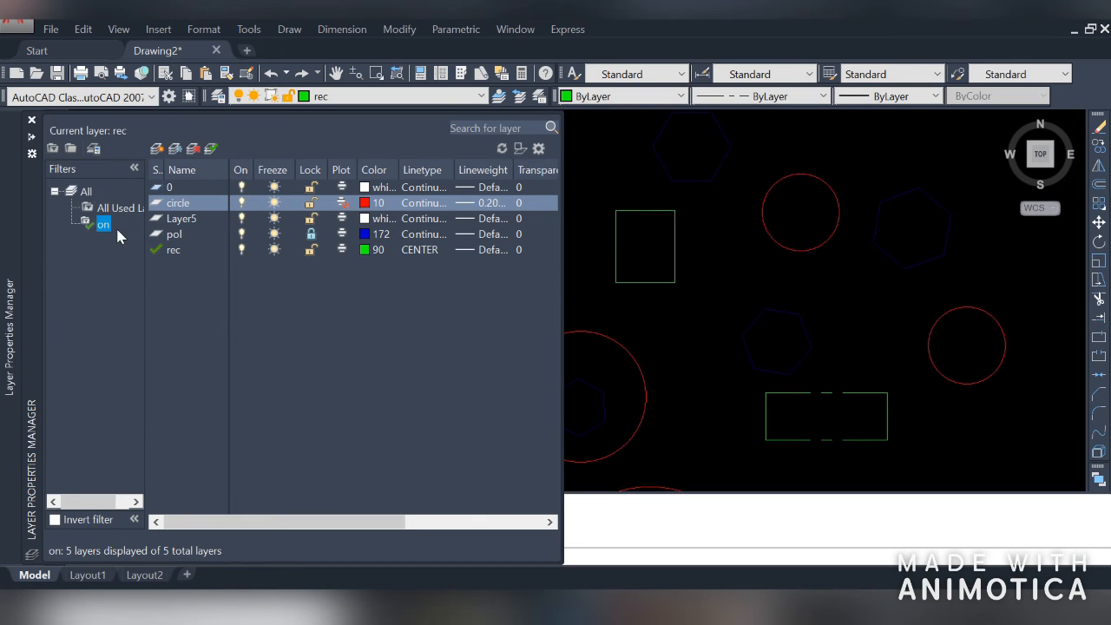
Turn off the circle and pol layers while the on filter is active
left_click(240, 205)
left_click(243, 224)
left_click(242, 221)
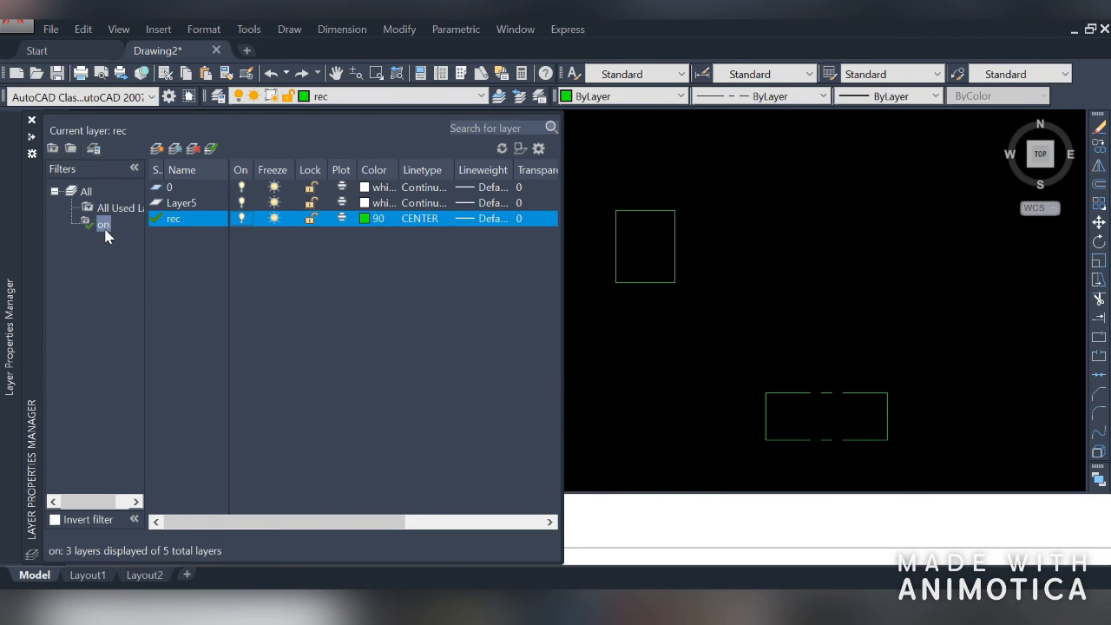
Switch between the on filter and the All filter to compare which layers are listed
left_click(104, 227)
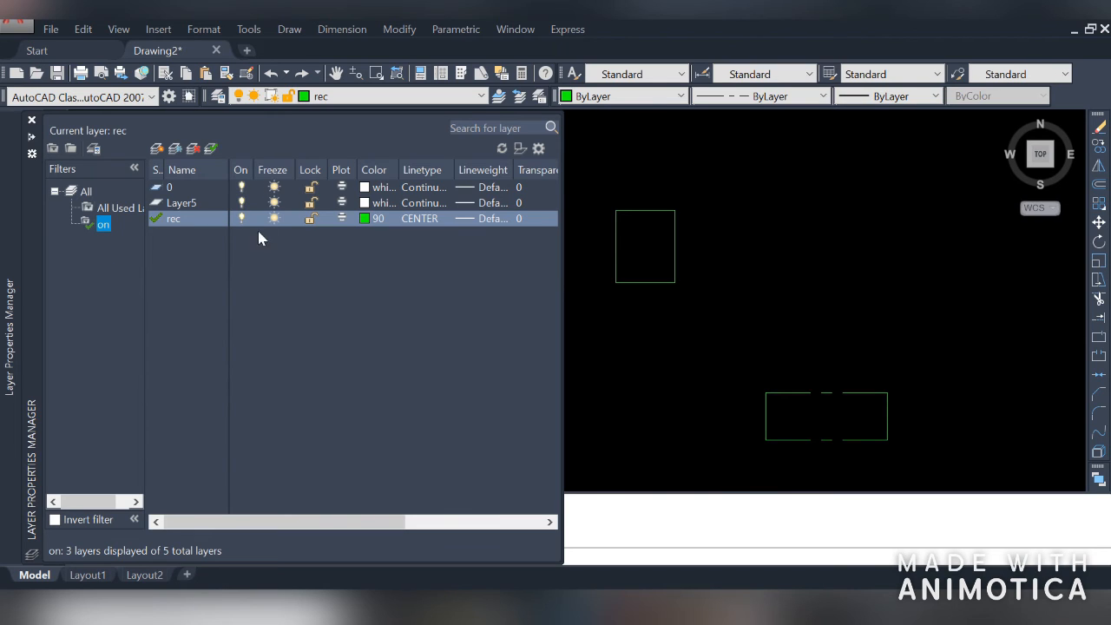
left_click(86, 190)
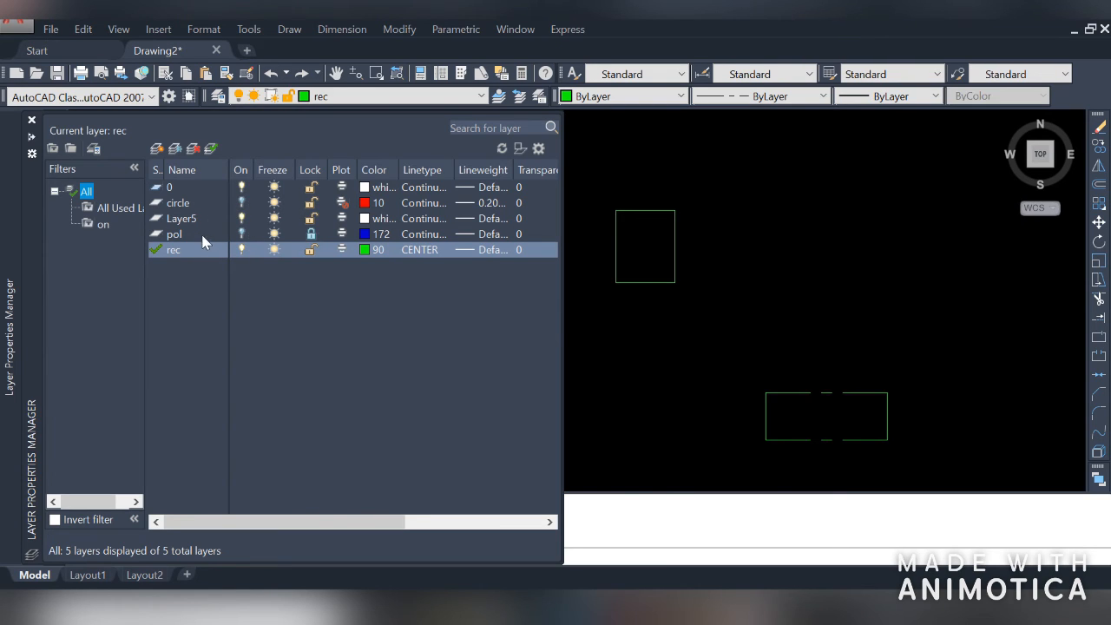
left_click(101, 224)
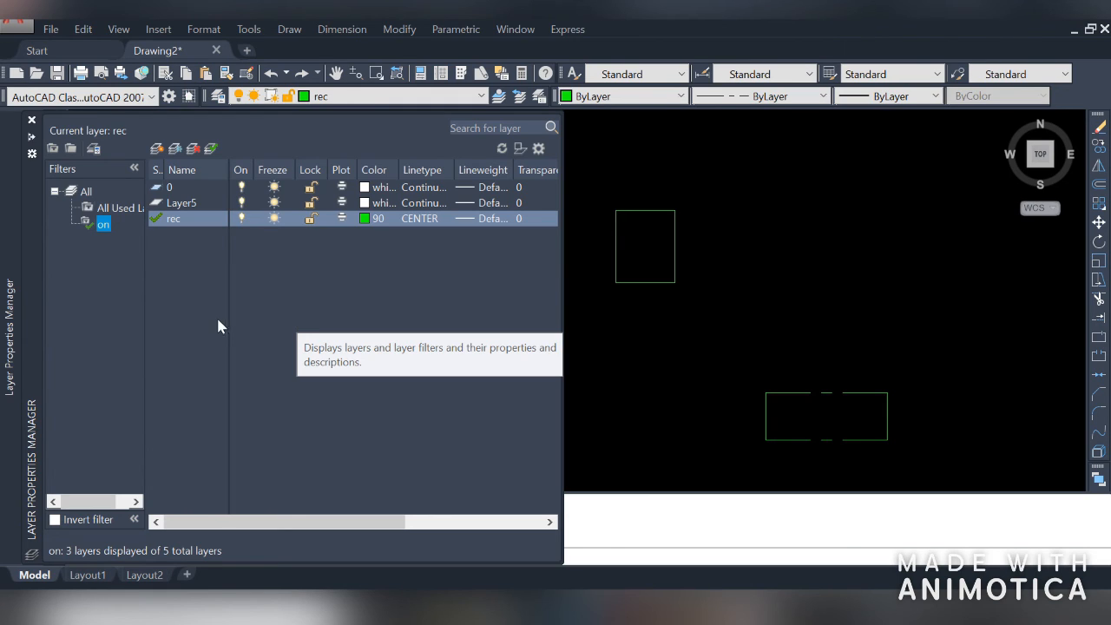
left_click(85, 193)
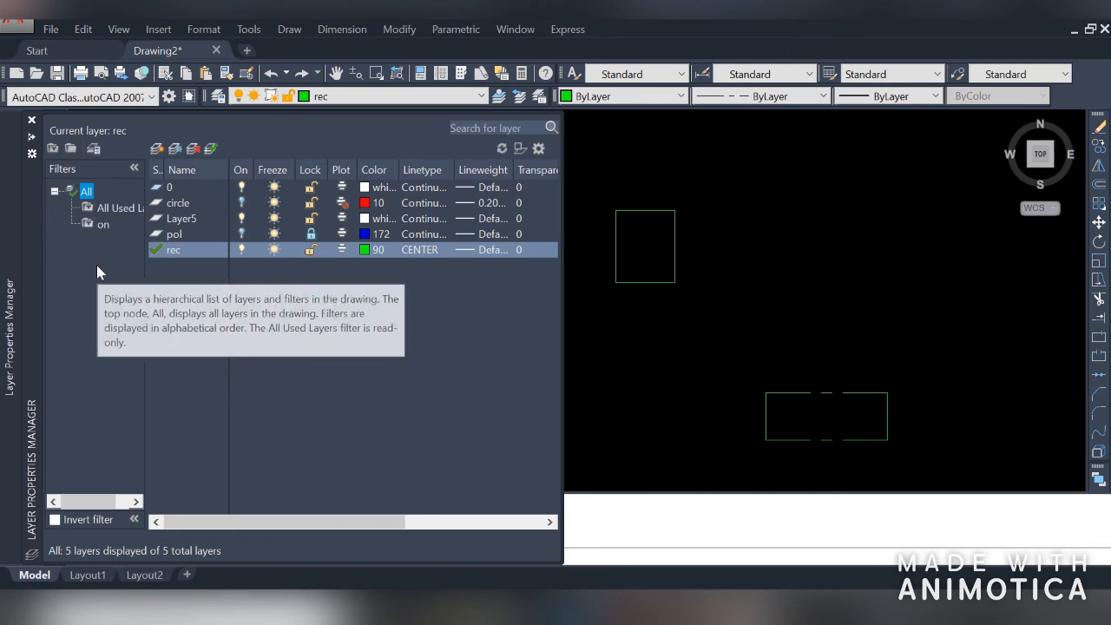
Save the current layer settings as a new layer state named 1st
left_click(94, 149)
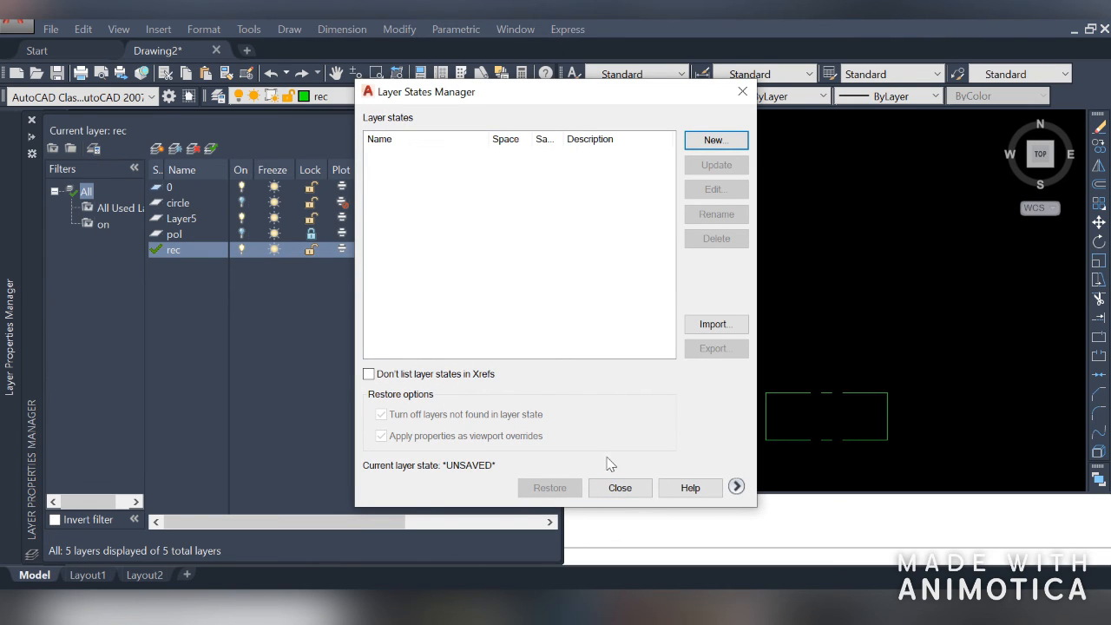
left_click(715, 140)
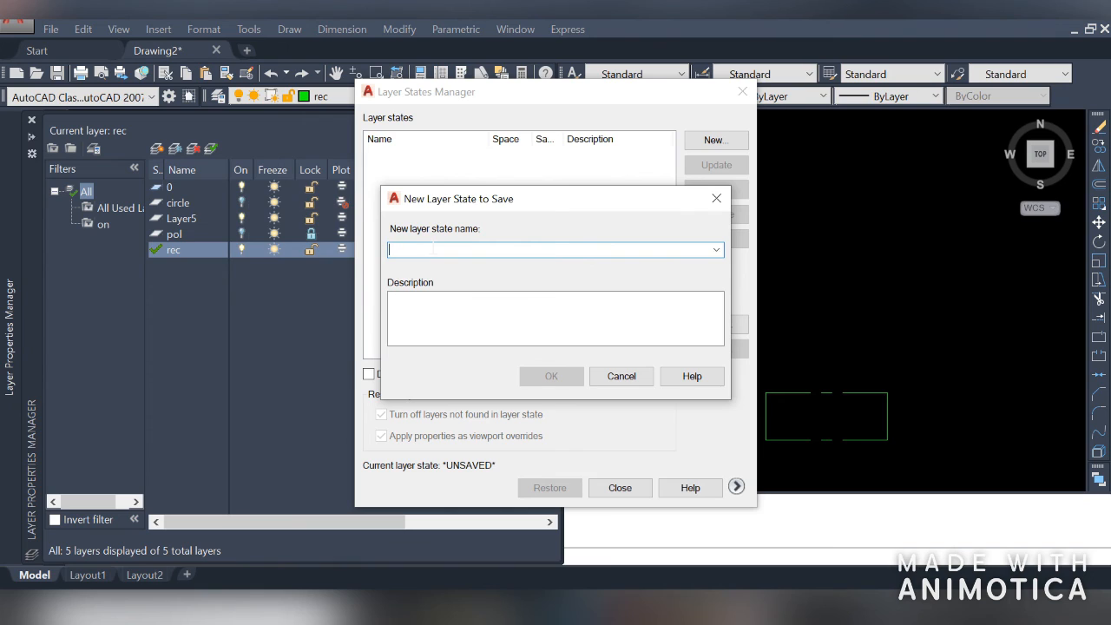
type("1st")
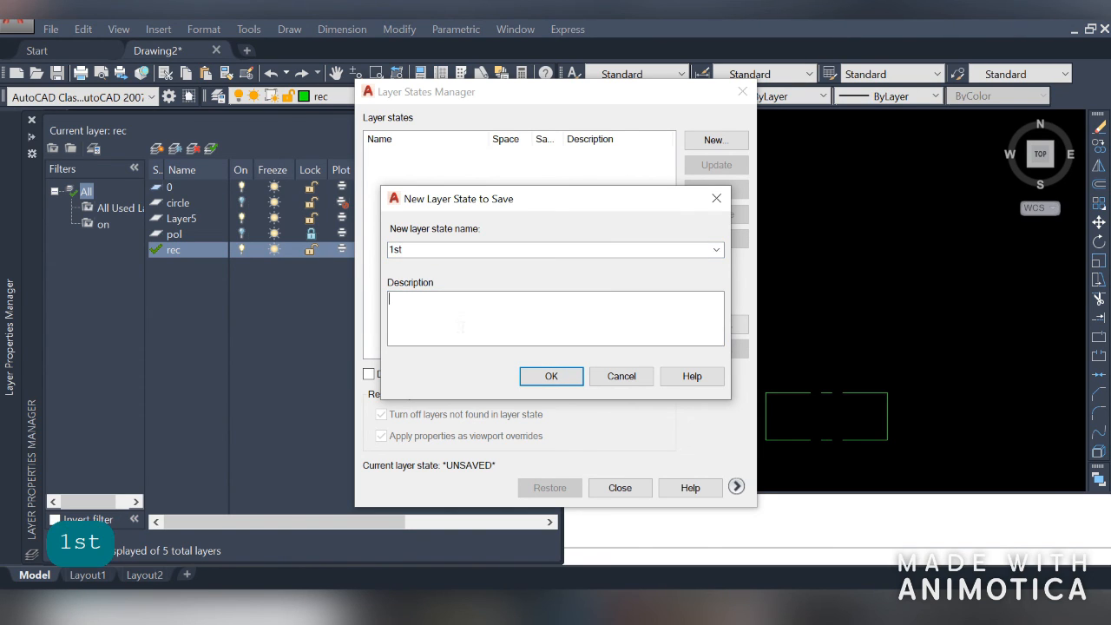
left_click(547, 376)
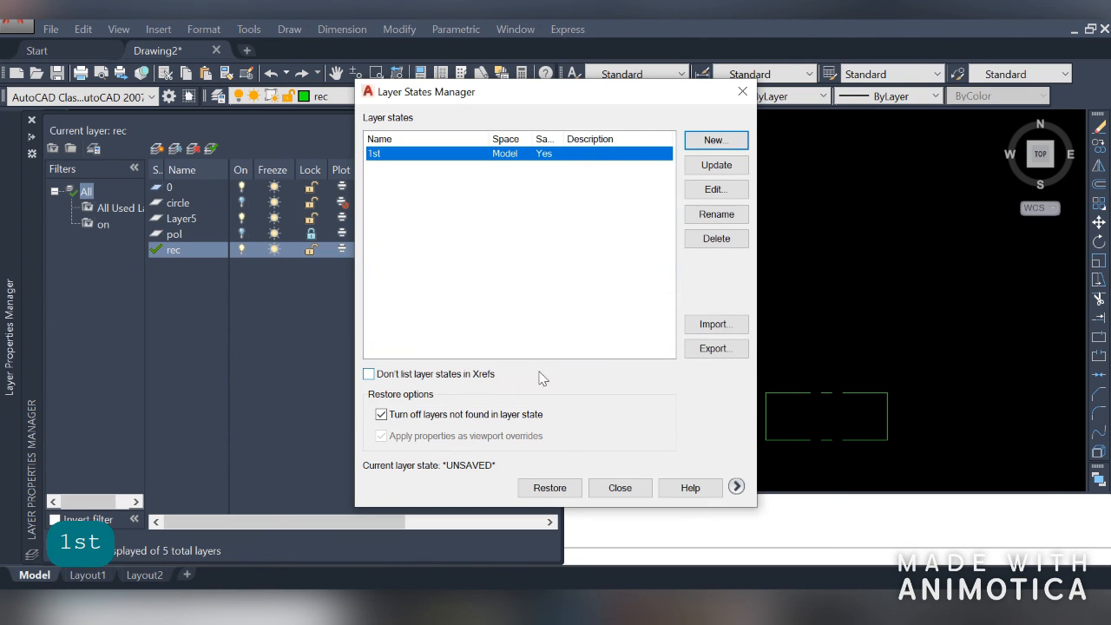
Export the 1st layer state as 1st.las into the angular m folder in Documents, then close the layer states manager
left_click(714, 349)
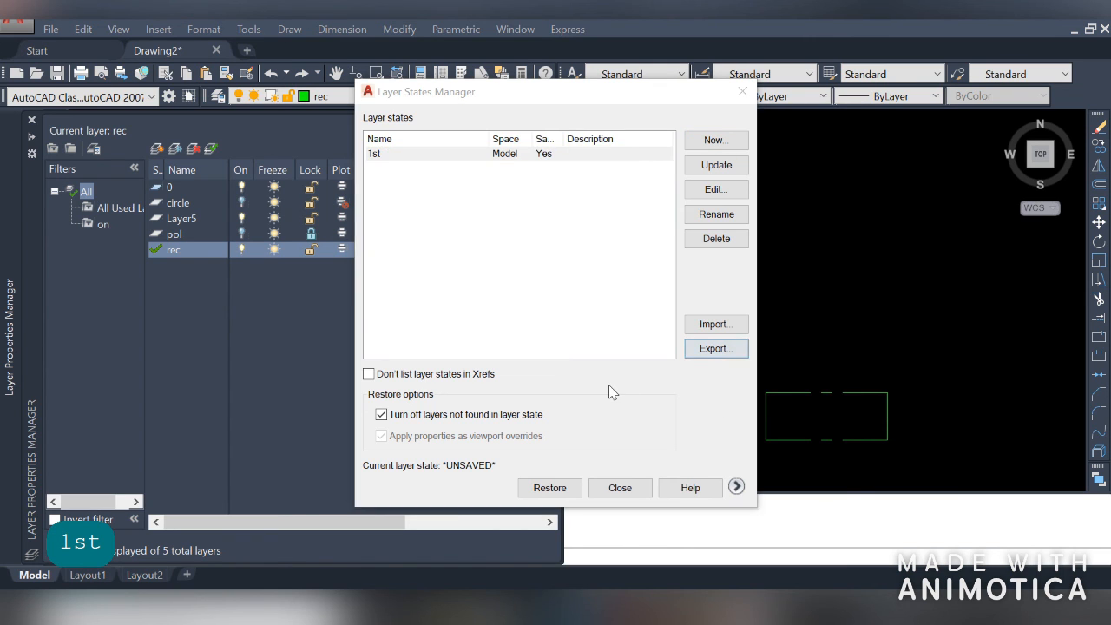
left_click(348, 230)
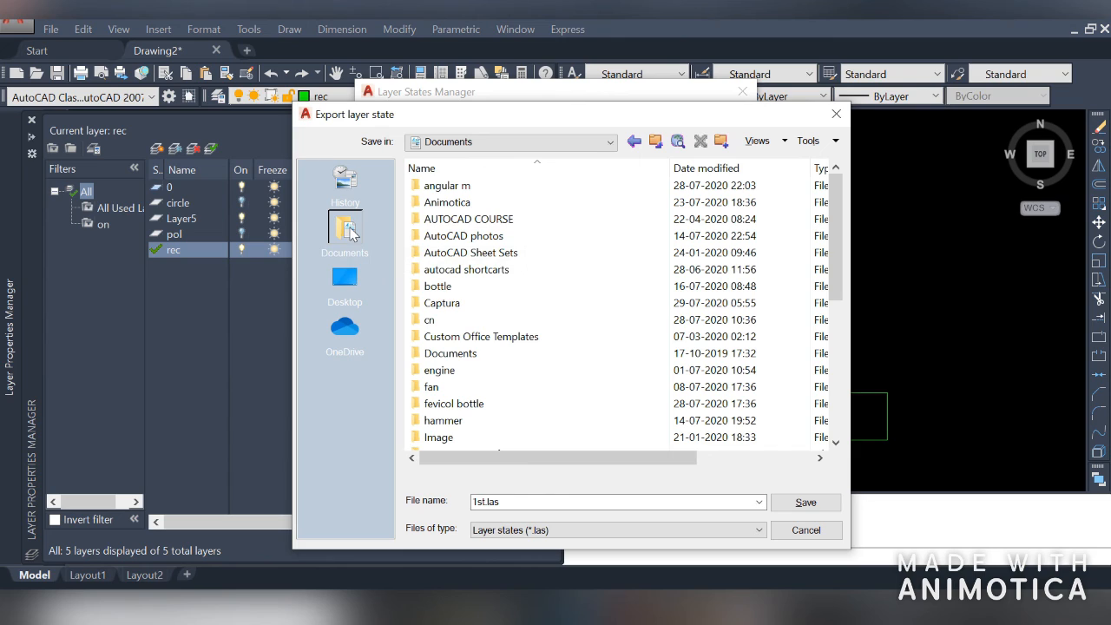
double_click(504, 186)
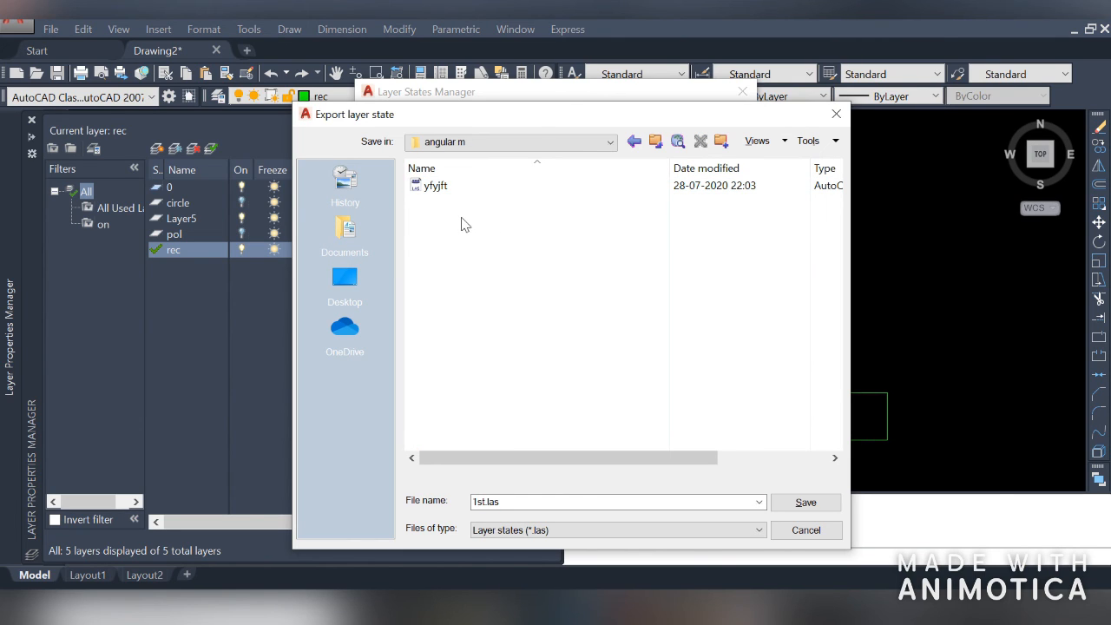
left_click(345, 231)
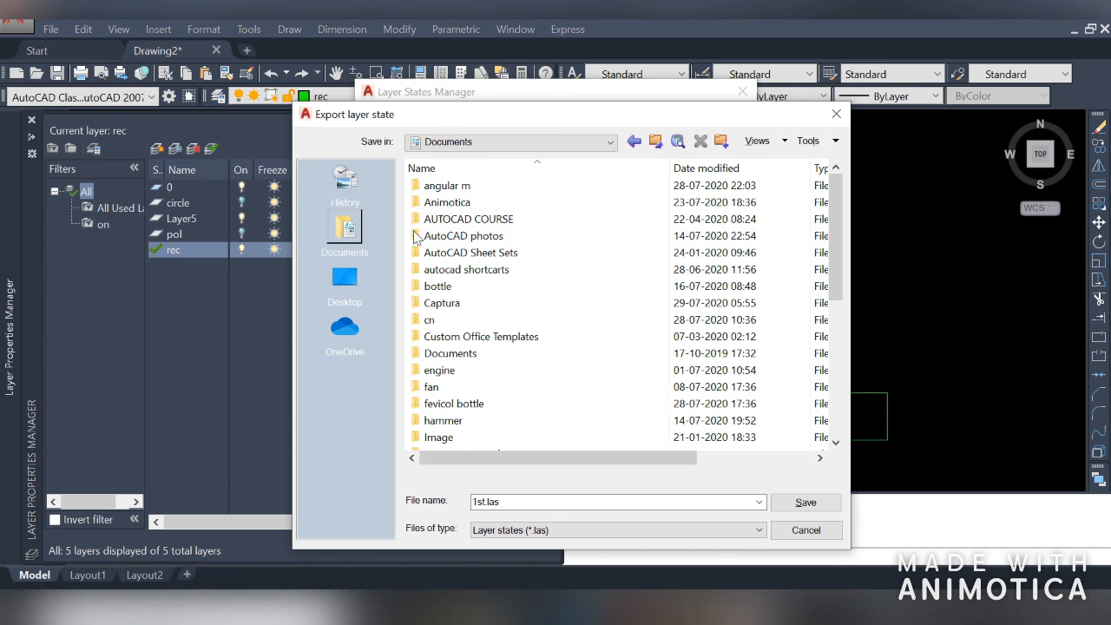
left_click(499, 187)
double_click(521, 188)
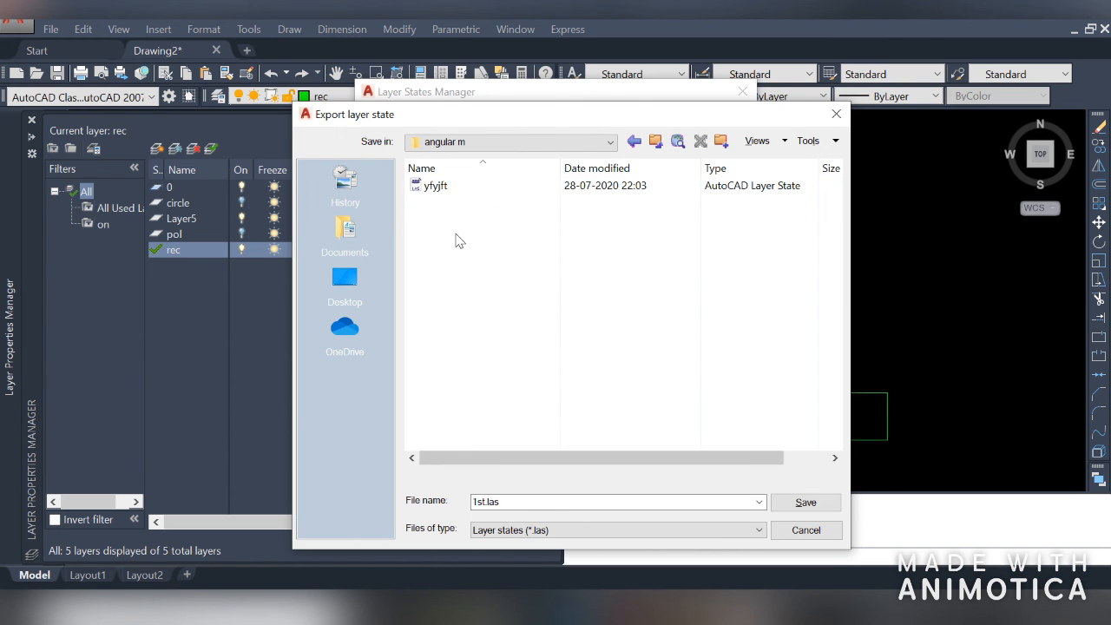
left_click(480, 504)
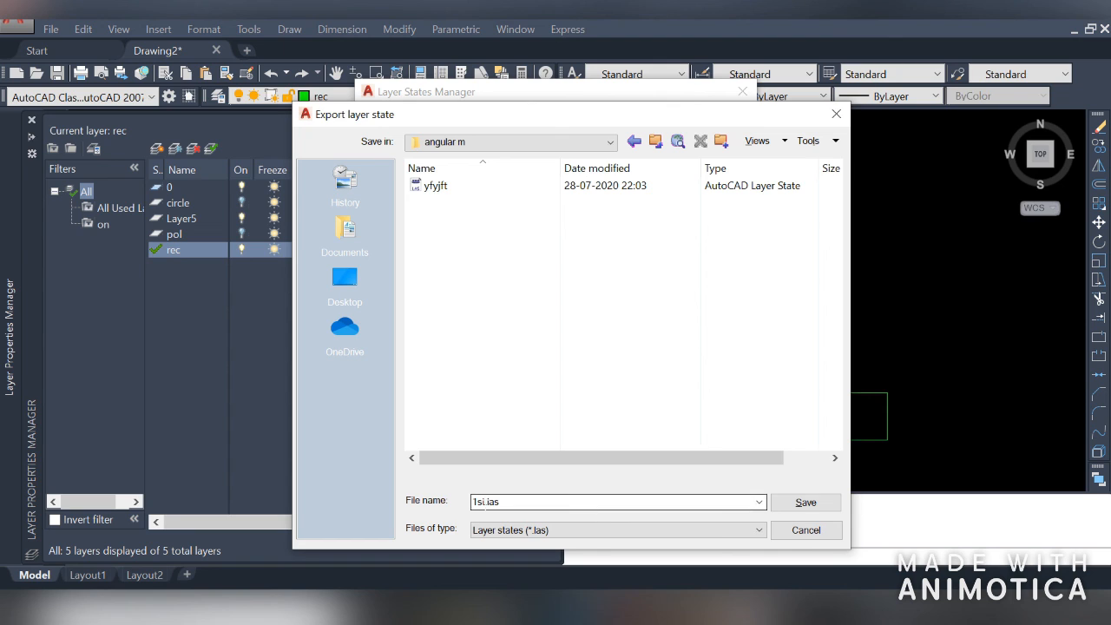
left_click(807, 509)
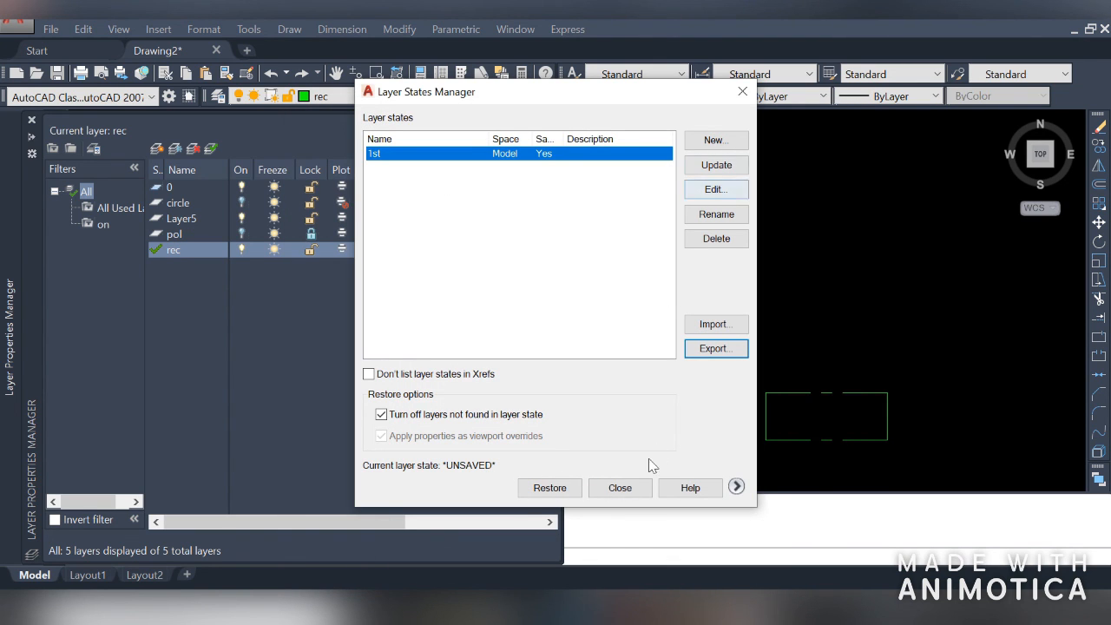
left_click(618, 488)
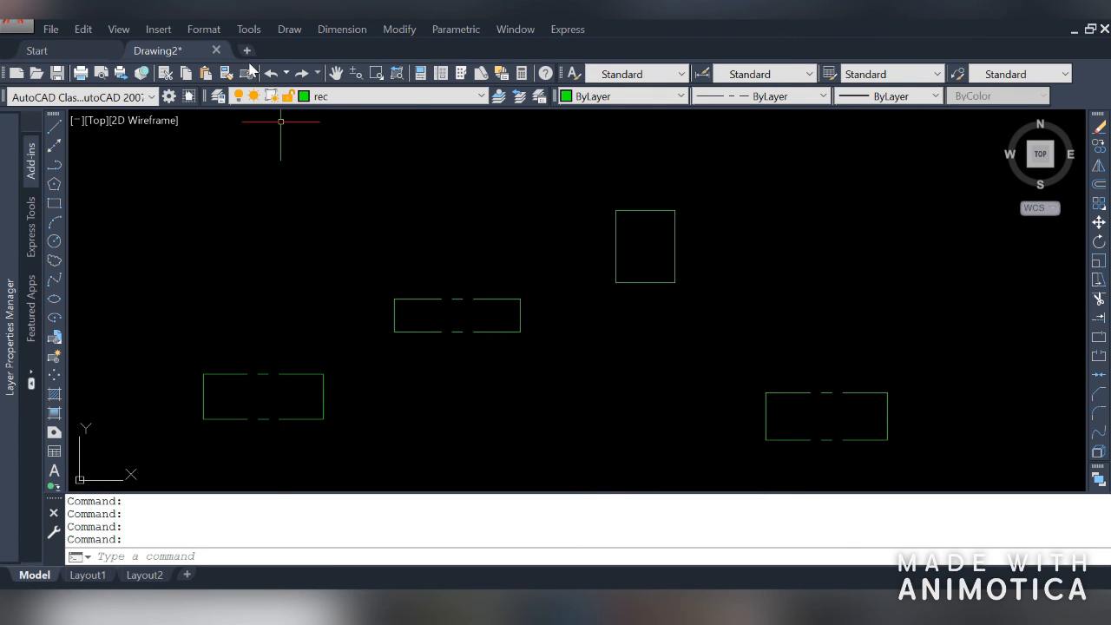
Create a new drawing and open its Layer Properties Manager
left_click(247, 52)
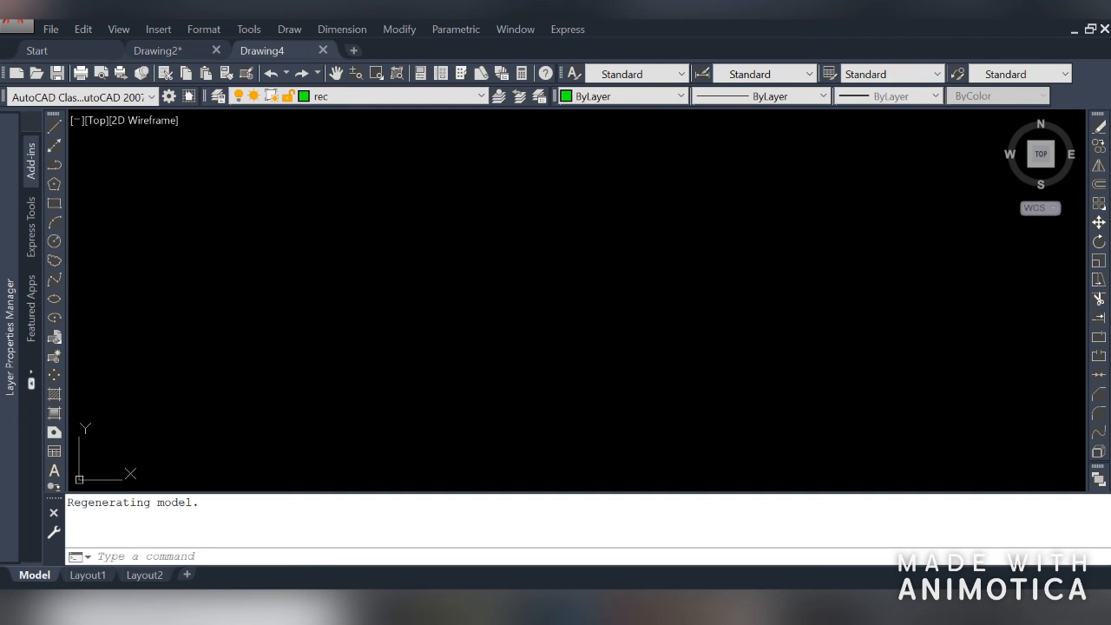
left_click(218, 98)
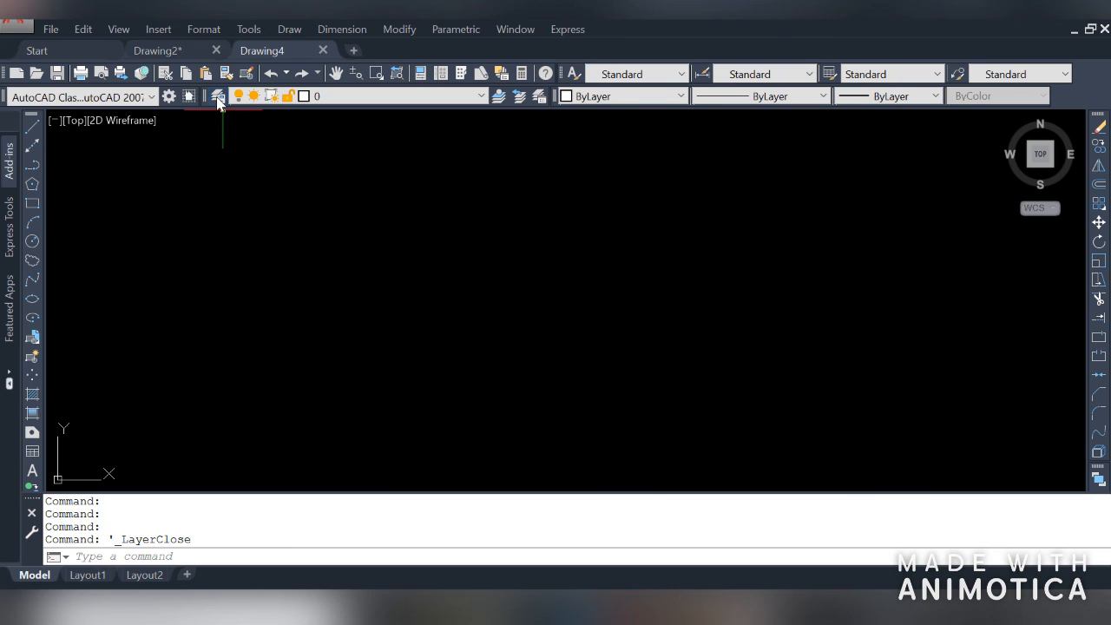
left_click(217, 97)
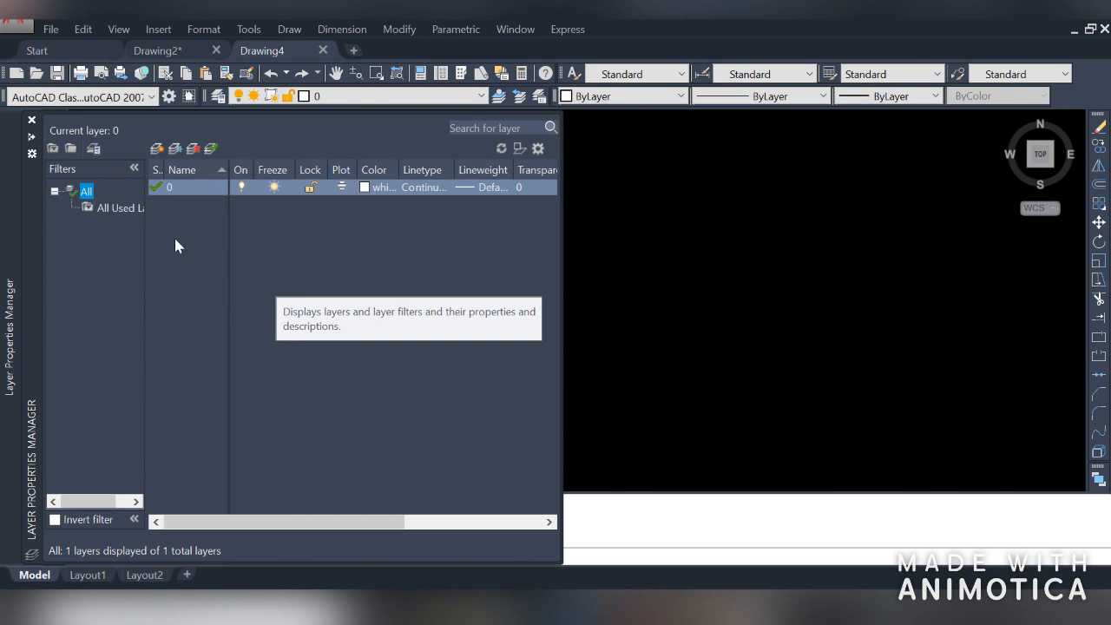
Import the 1st.las layer state file from the angular m folder and restore it in the new drawing
left_click(94, 149)
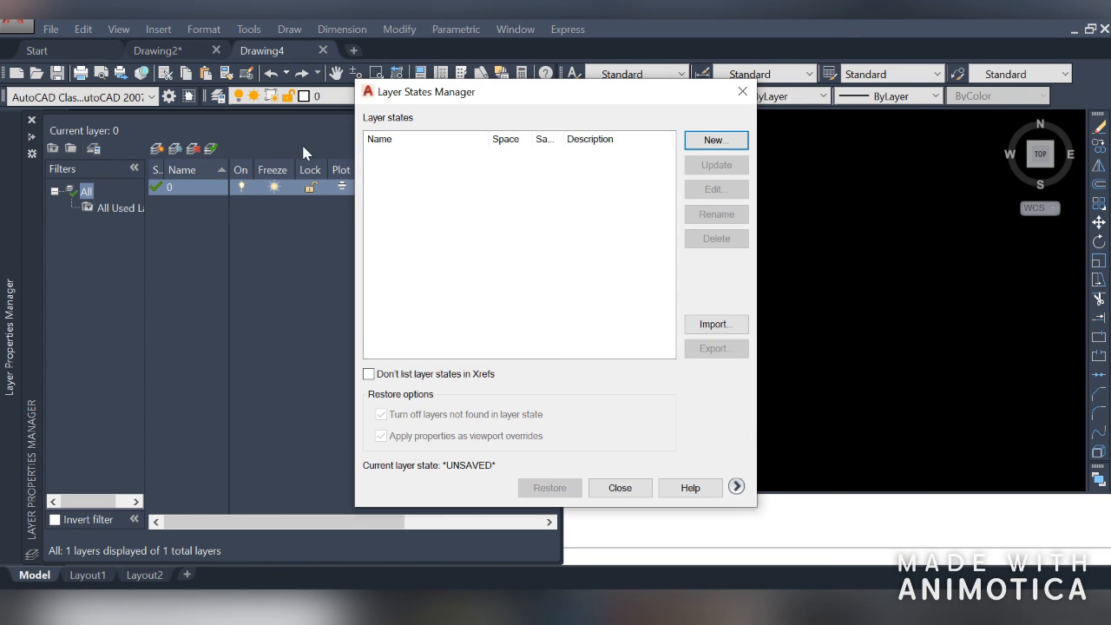
left_click(714, 326)
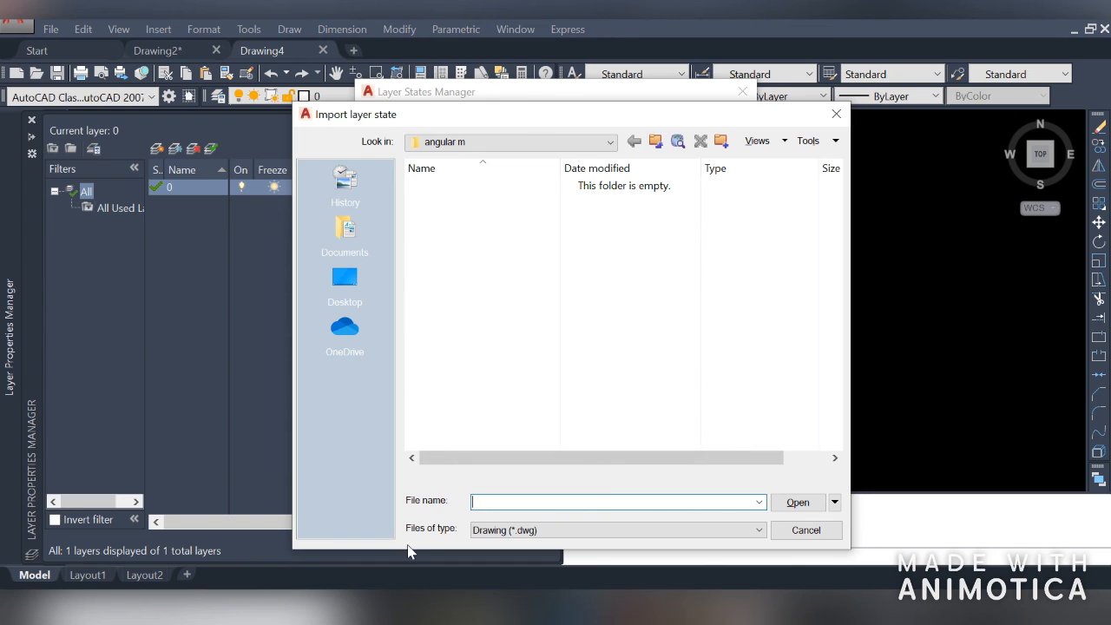
left_click(525, 531)
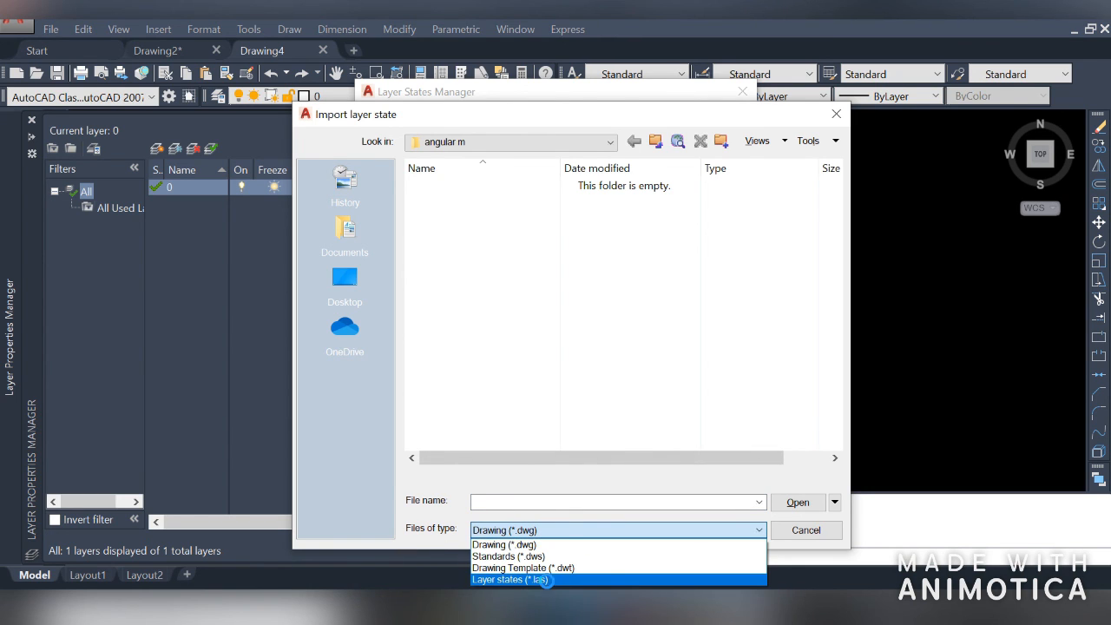
left_click(548, 579)
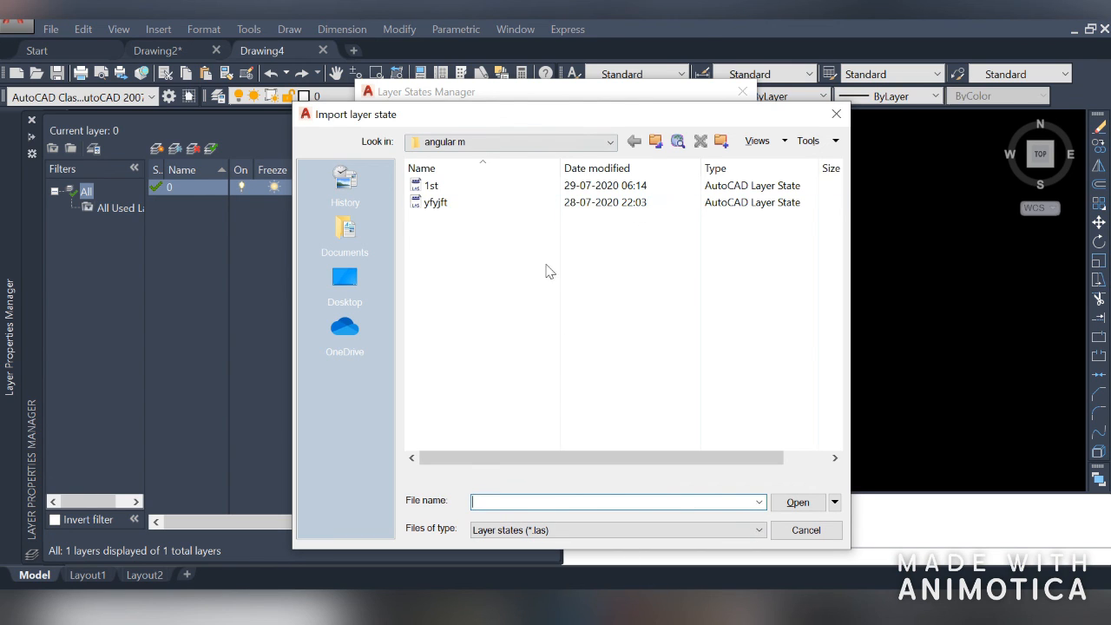
left_click(476, 188)
left_click(797, 504)
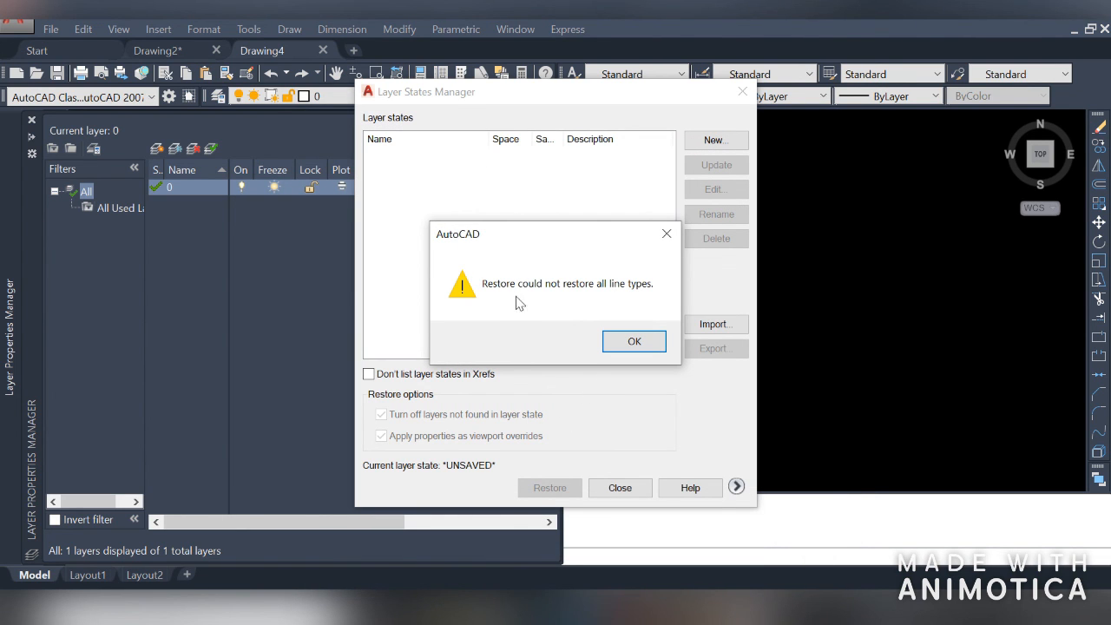
left_click(635, 342)
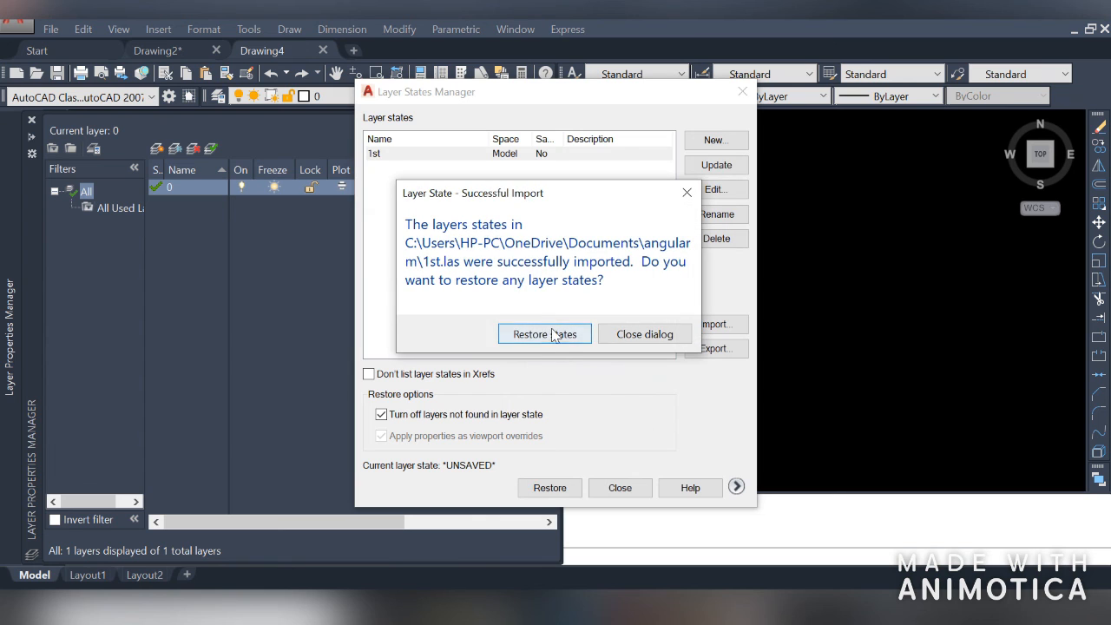
left_click(563, 341)
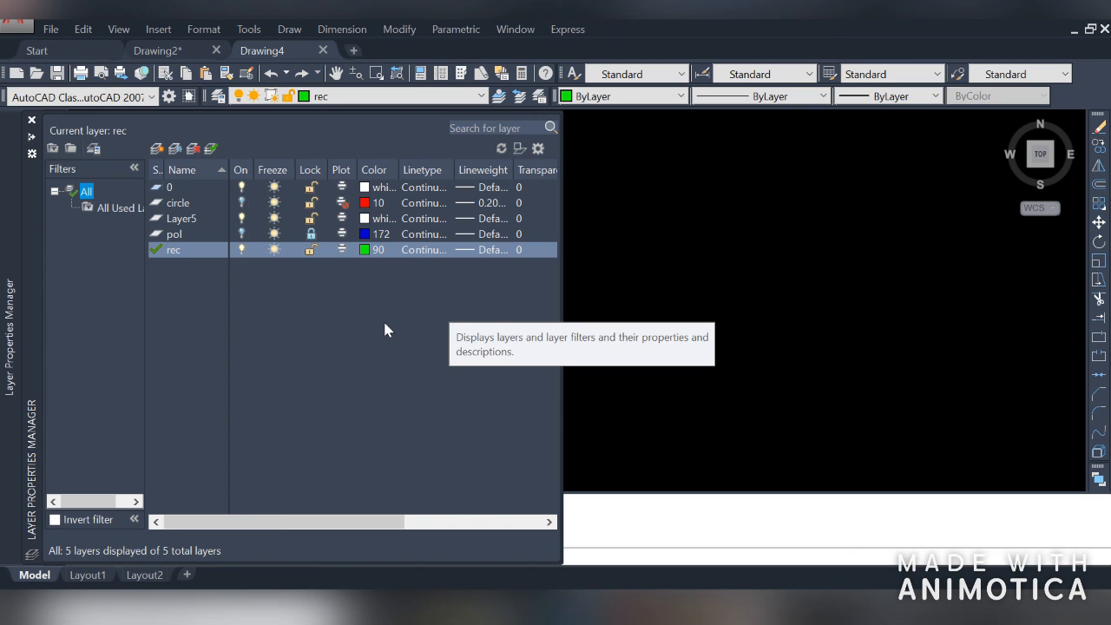
left_click(432, 189)
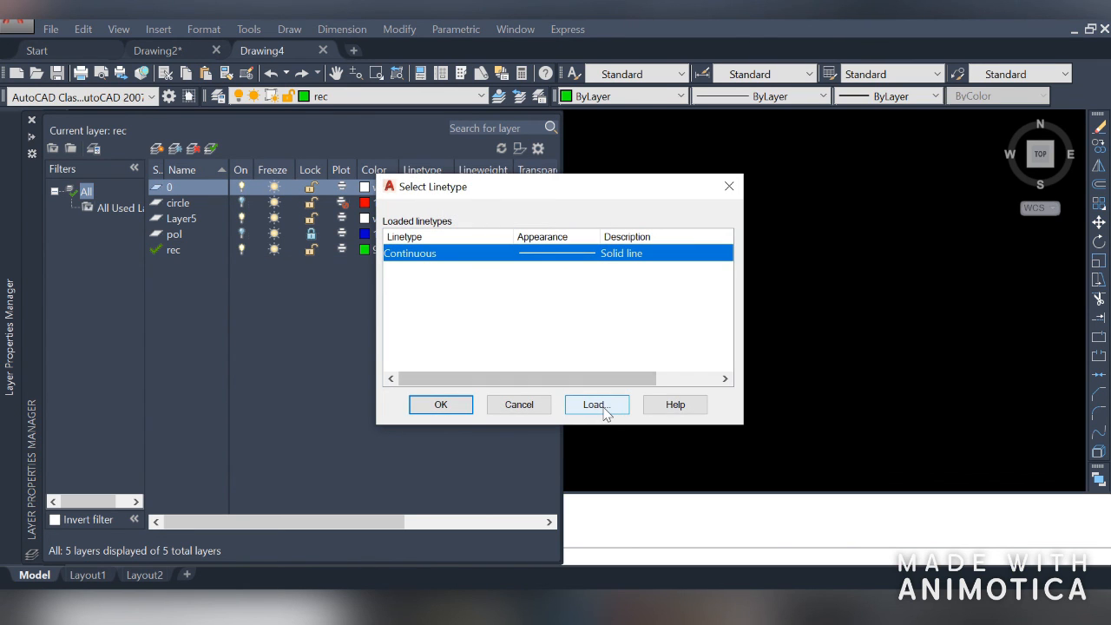
left_click(604, 410)
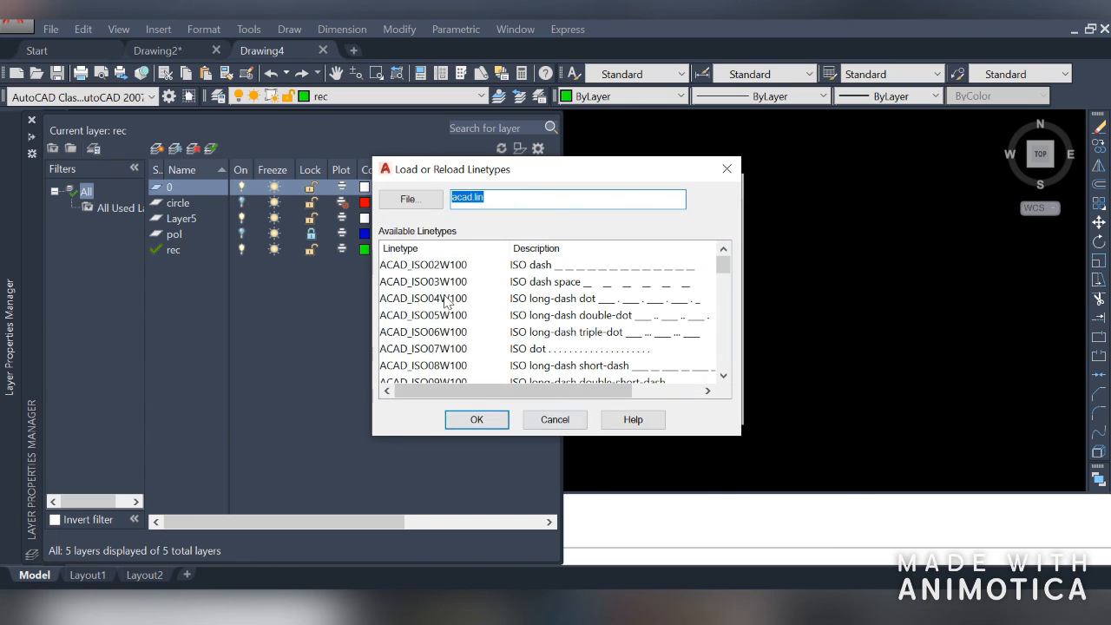
left_click(473, 419)
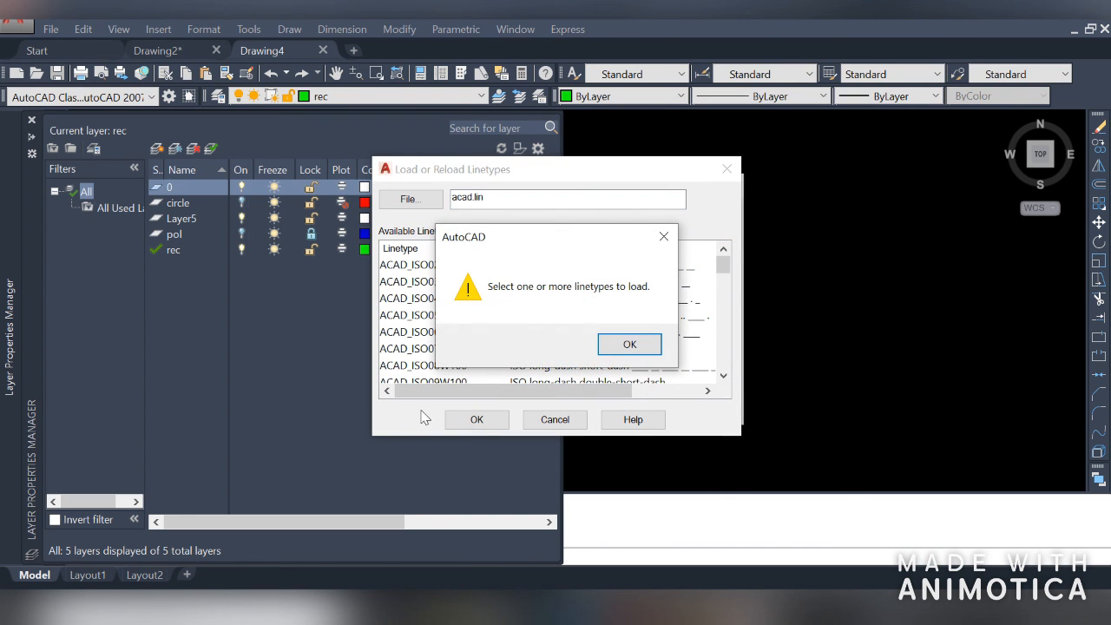
left_click(630, 344)
left_click(553, 420)
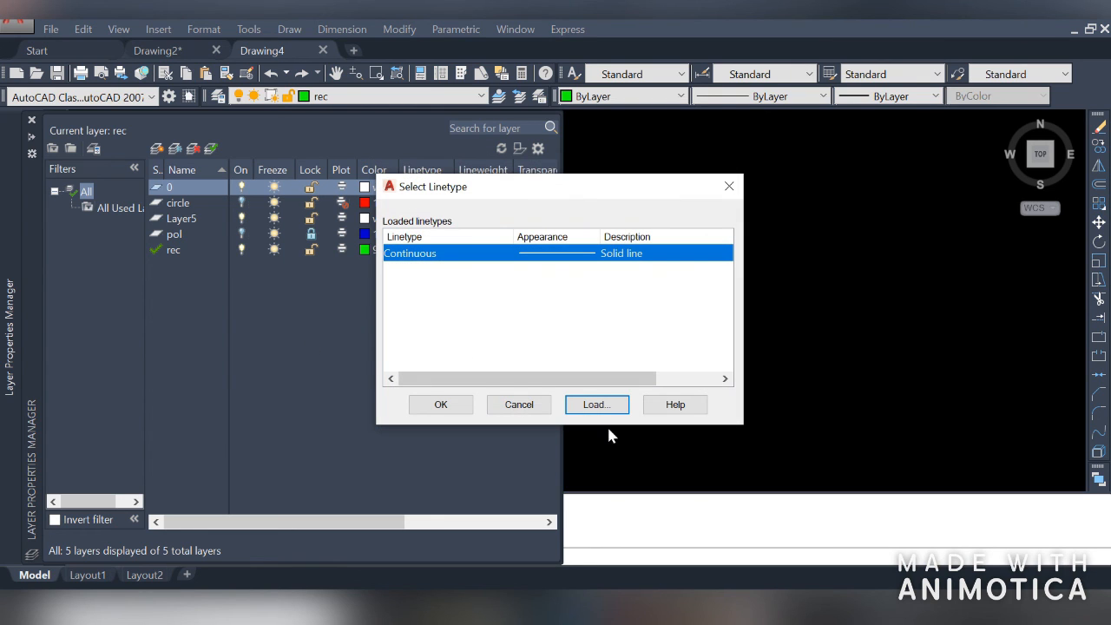
left_click(519, 405)
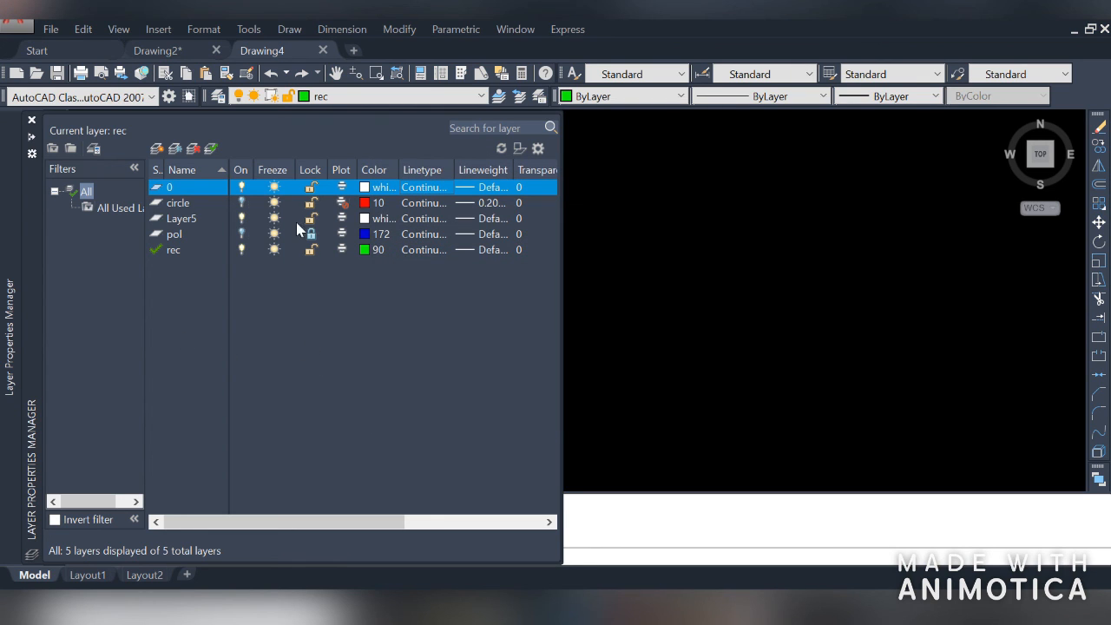